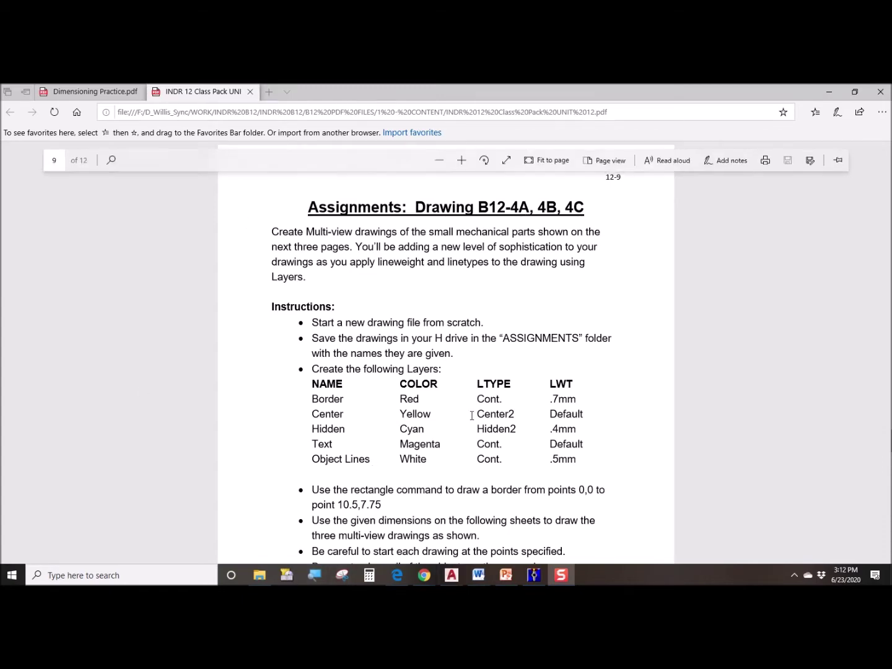
# Scroll through the Canvas course page.
pyautogui.scroll(-15, 466, 398)
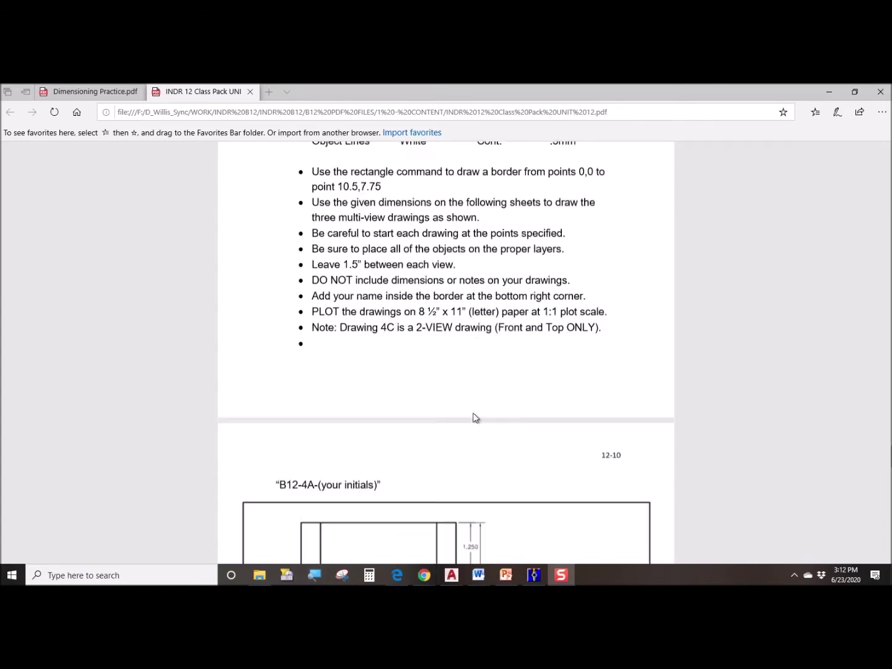
pyautogui.scroll(-15, 474, 428)
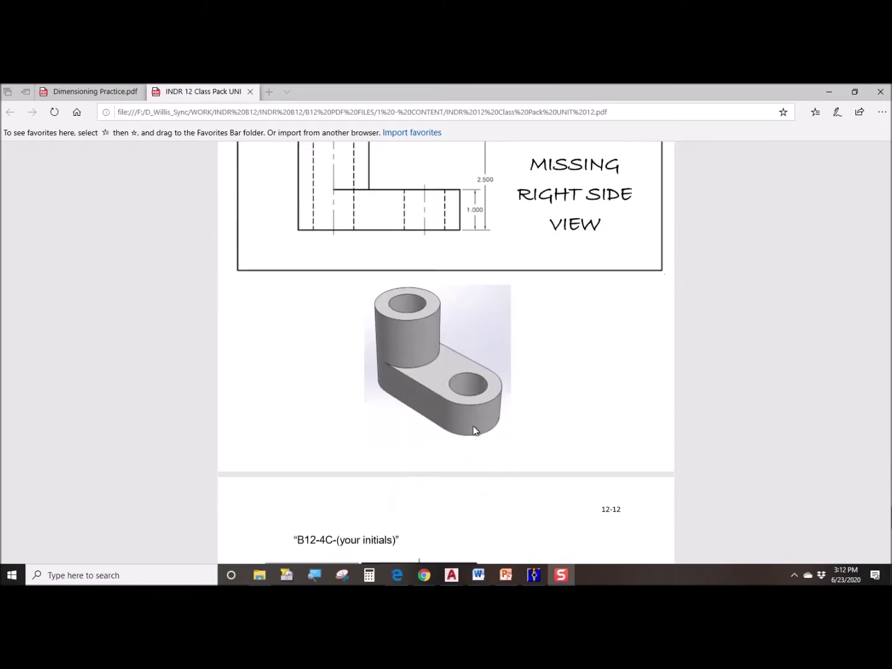
pyautogui.scroll(20, 469, 433)
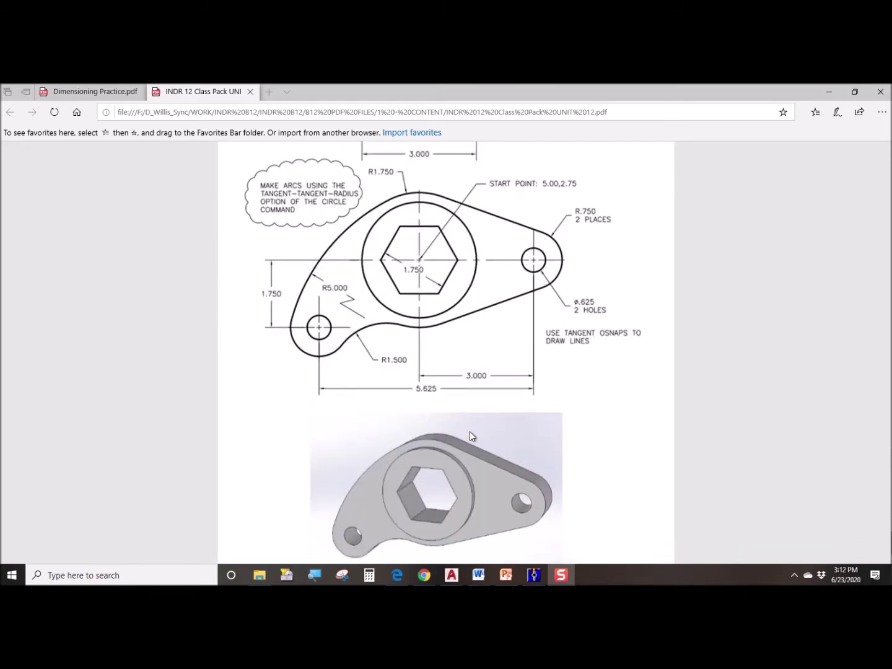
pyautogui.scroll(6, 469, 431)
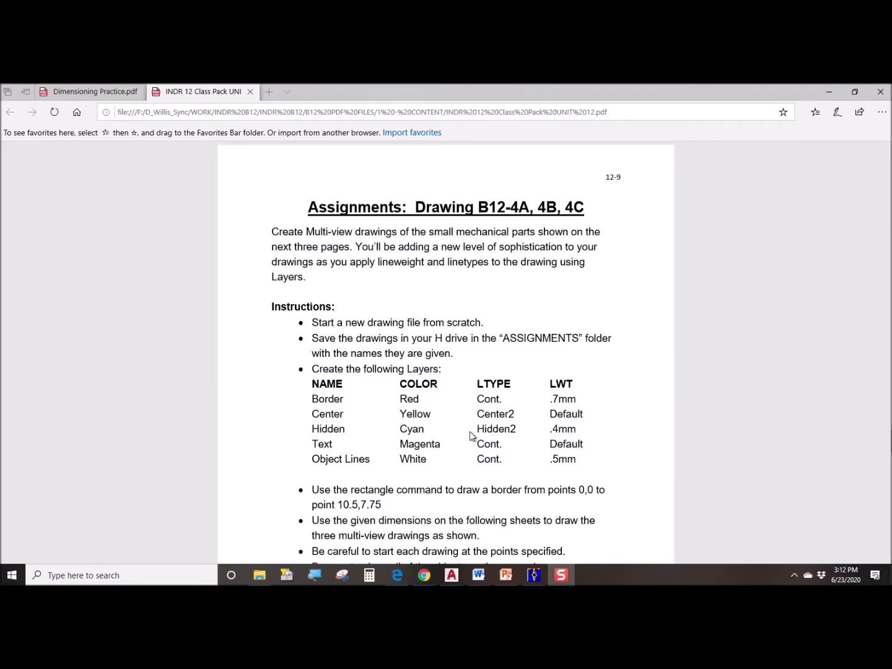
pyautogui.scroll(-2, 469, 431)
pyautogui.scroll(2, 469, 431)
pyautogui.scroll(1, 470, 431)
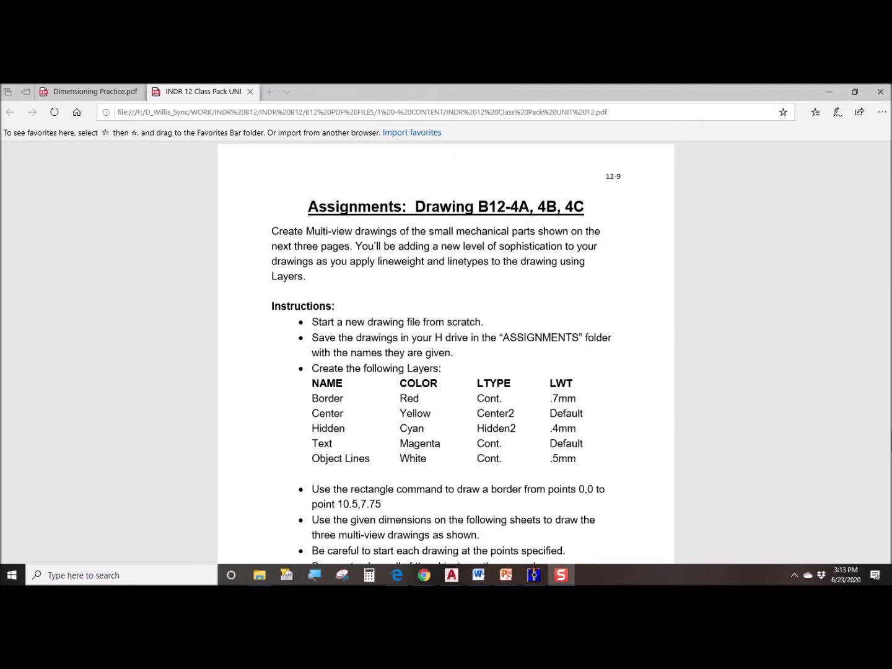
# Open and review the B12-4B assignment, then switch to Drawing6 in AutoCAD.
pyautogui.click(829, 93)
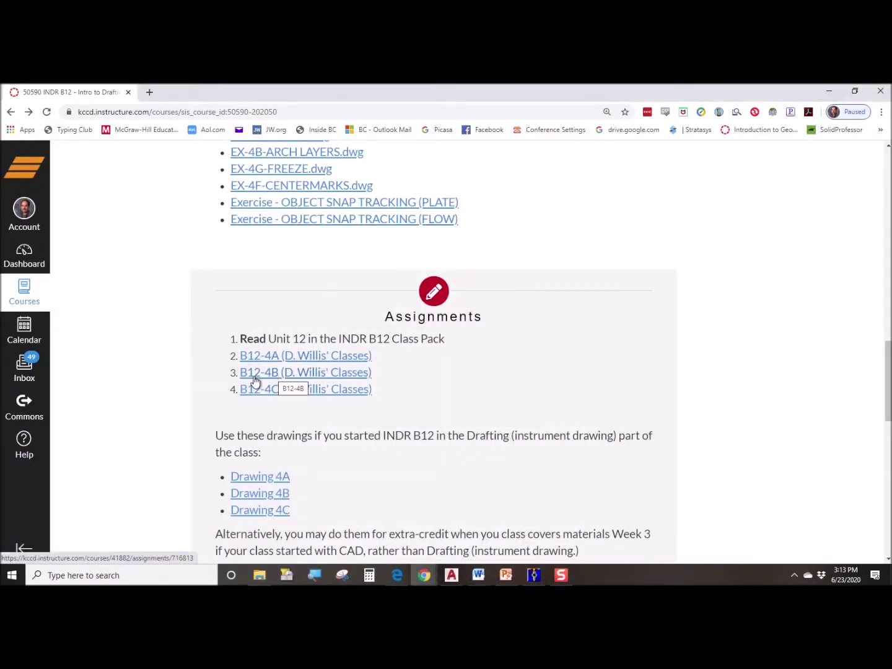
pyautogui.click(277, 375)
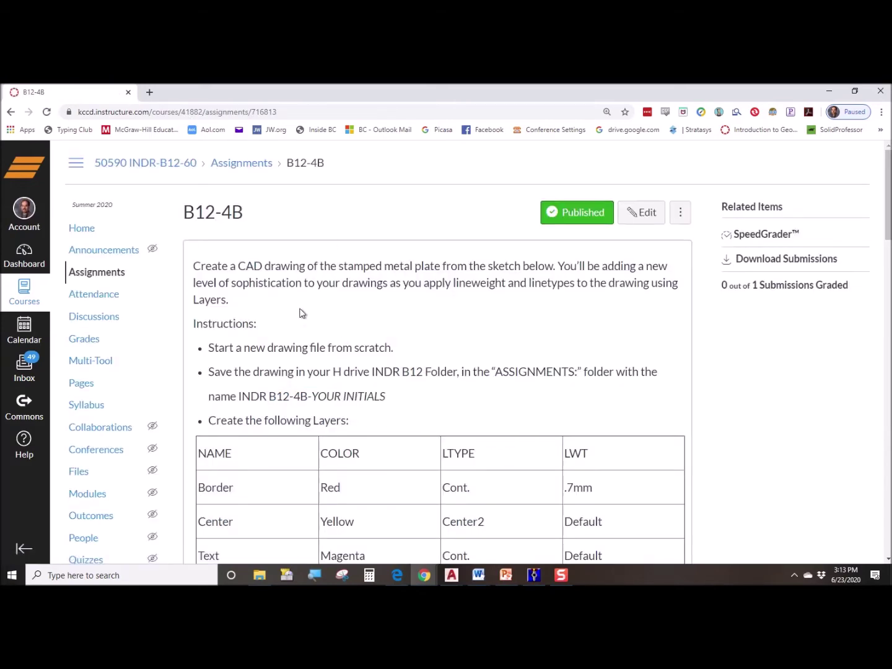
pyautogui.scroll(-3, 302, 334)
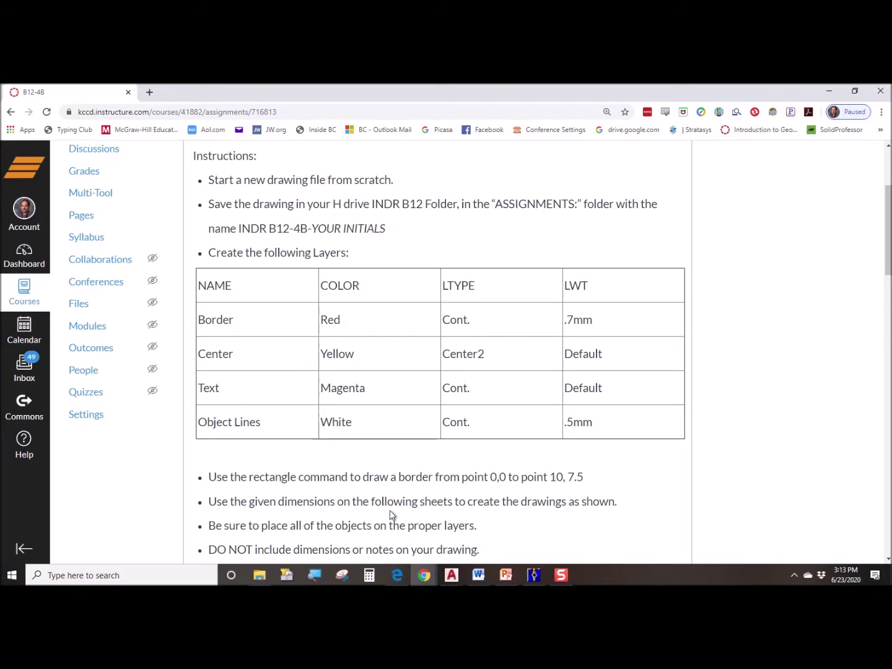
pyautogui.click(451, 575)
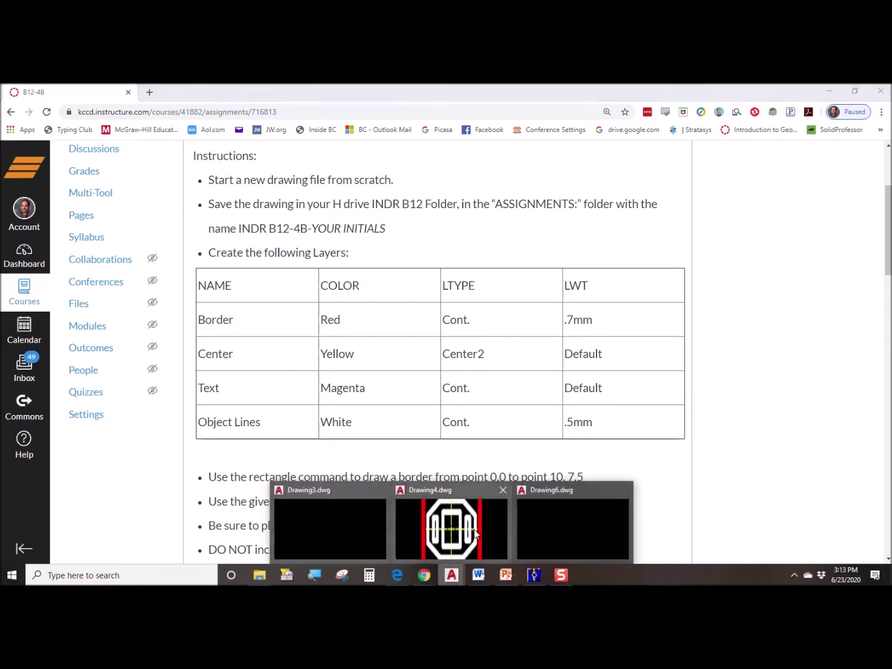
pyautogui.click(564, 519)
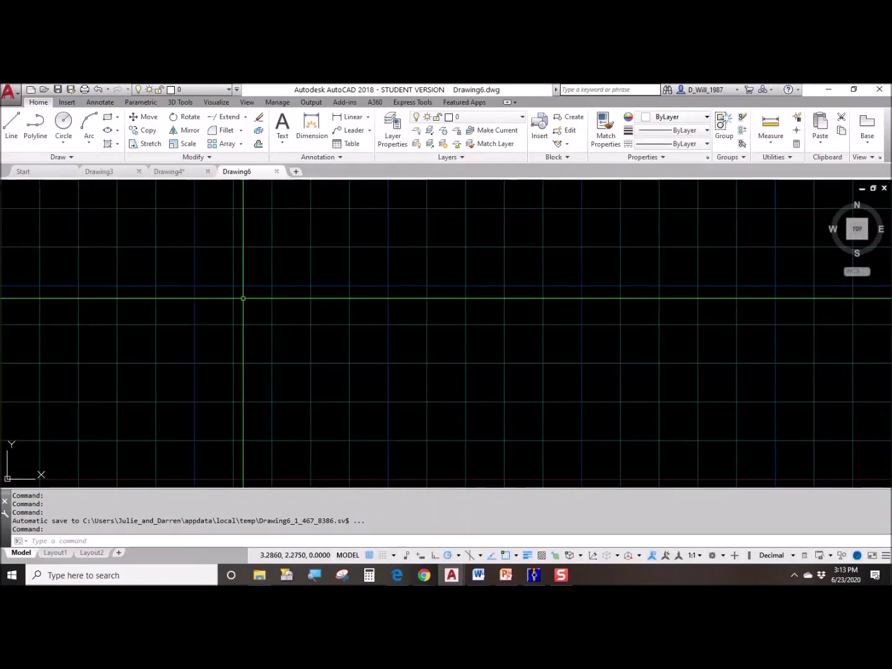
# Start a new blank drawing and re-dock the command line at the bottom with a resized history.
pyautogui.click(26, 175)
pyautogui.click(179, 315)
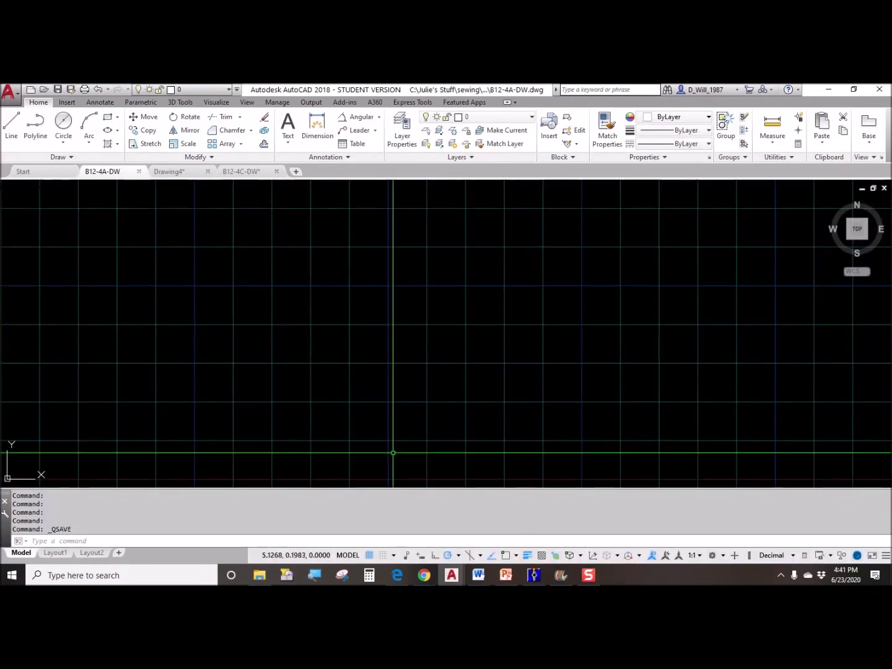
pyautogui.moveTo(7, 499)
pyautogui.mouseDown()
pyautogui.moveTo(438, 471)
pyautogui.moveTo(354, 502)
pyautogui.moveTo(350, 479)
pyautogui.mouseUp()
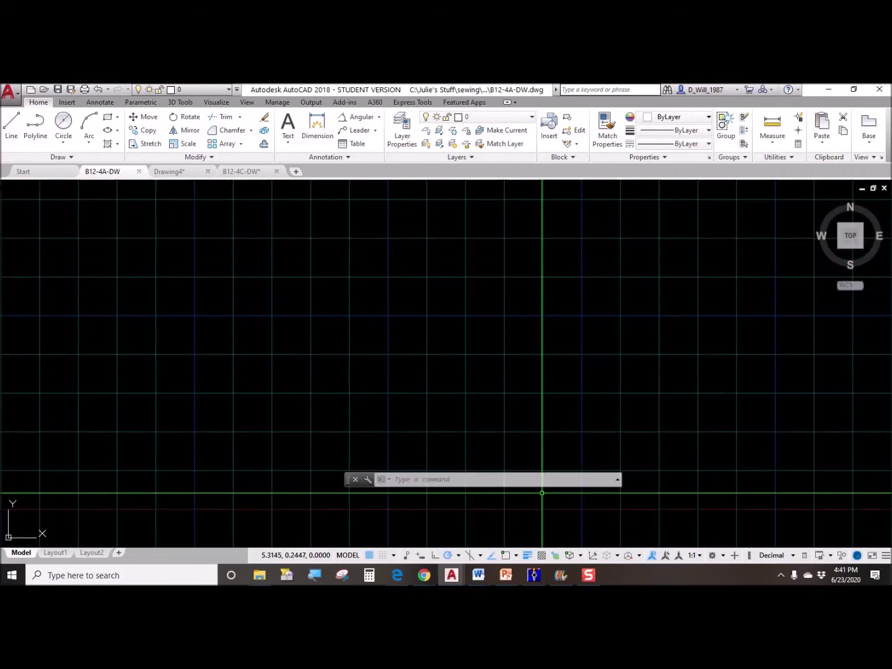
pyautogui.moveTo(348, 481); pyautogui.dragTo(304, 545)
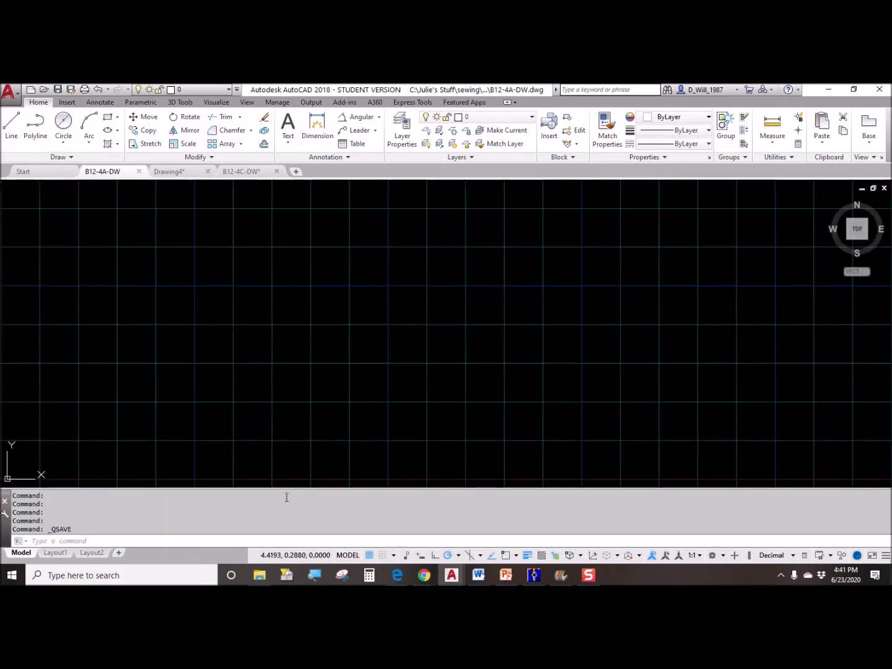
pyautogui.moveTo(253, 477); pyautogui.dragTo(253, 428)
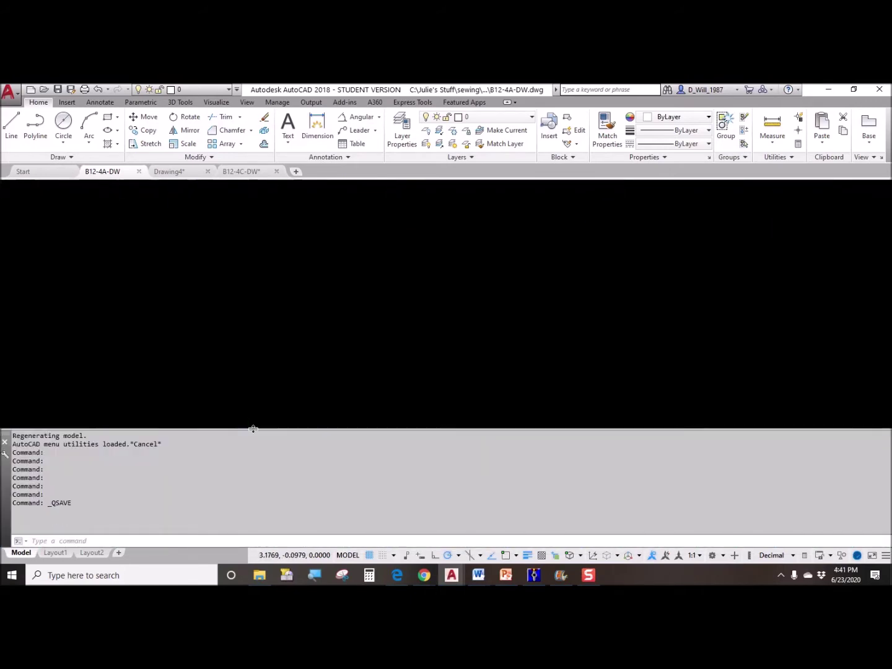
pyautogui.click(253, 442)
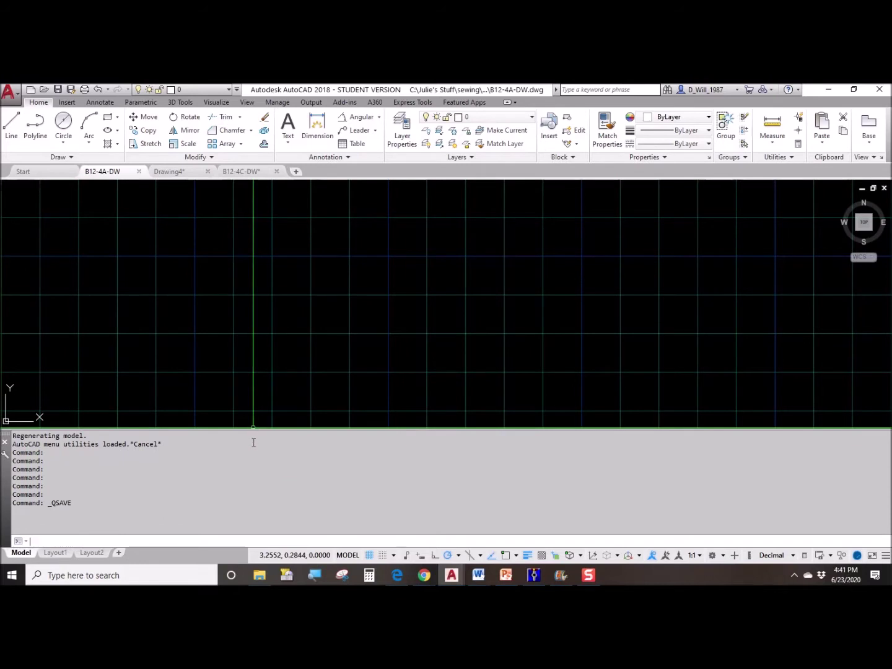
pyautogui.moveTo(245, 430); pyautogui.dragTo(242, 482)
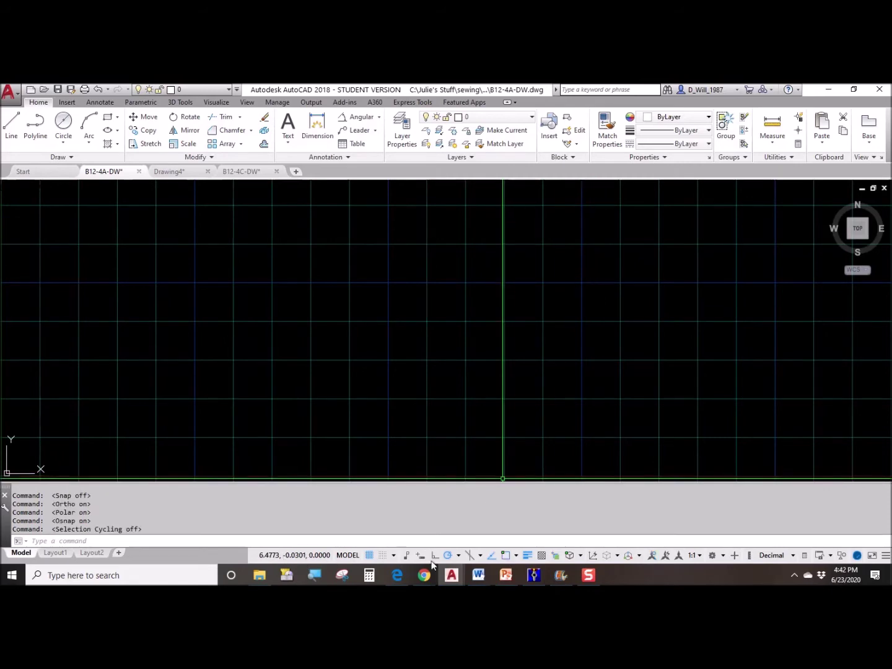
# Turn off annotation visibility and leave Snap mode off.
pyautogui.click(886, 556)
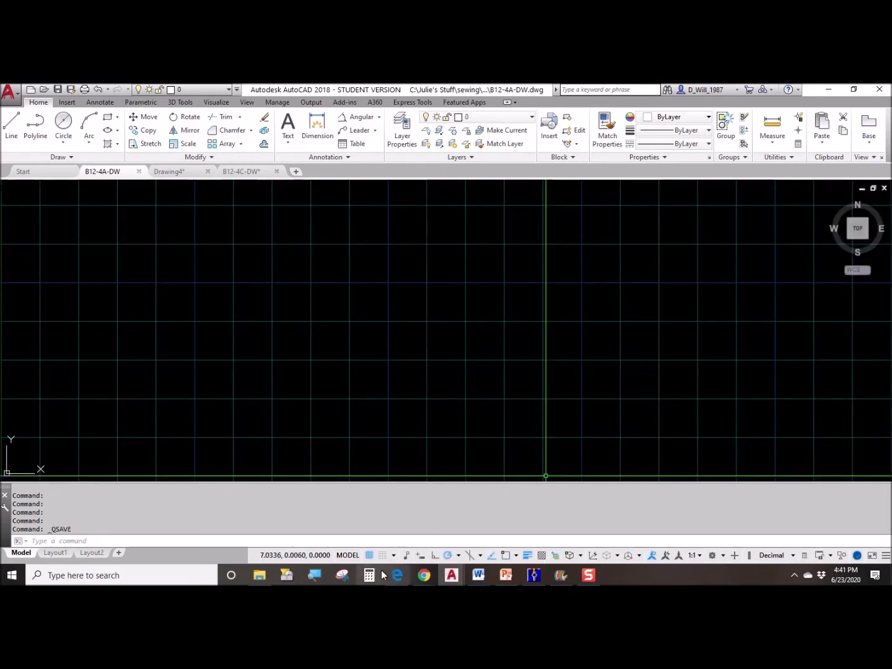
pyautogui.click(651, 557)
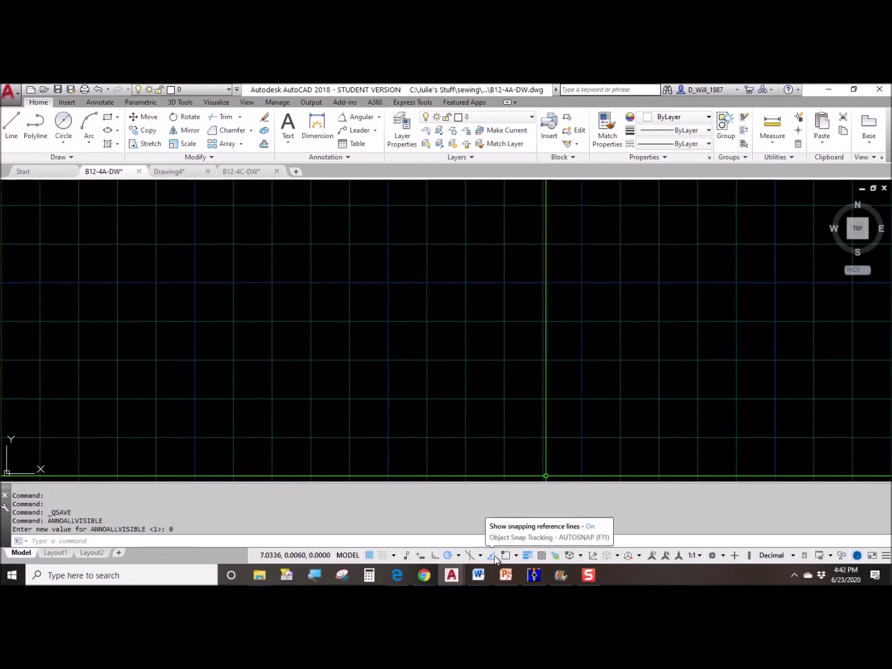
pyautogui.click(384, 558)
pyautogui.click(385, 558)
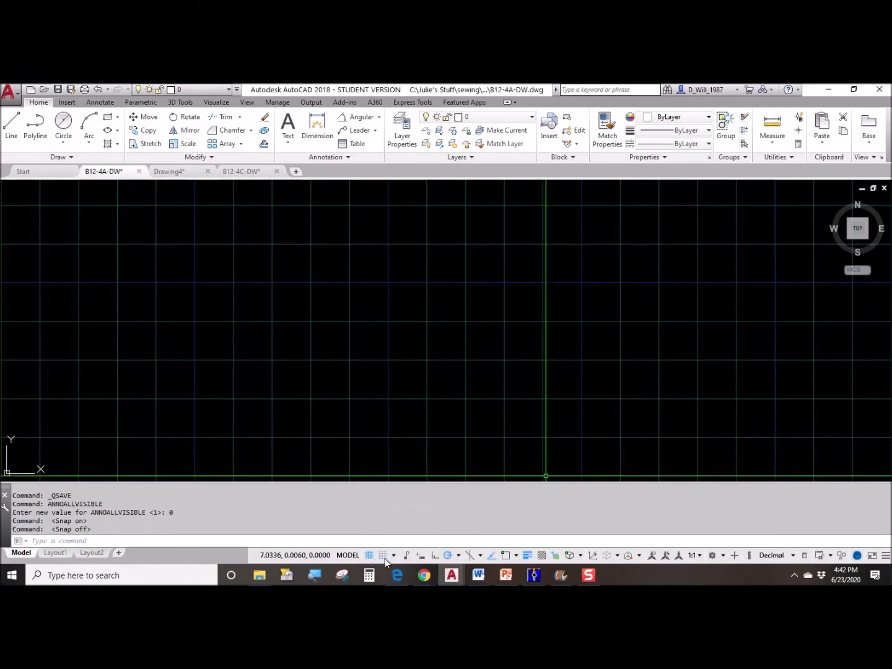
# Turn on Ortho, Polar tracking and Object Snap, and turn off Selection Cycling.
pyautogui.click(436, 558)
pyautogui.click(446, 556)
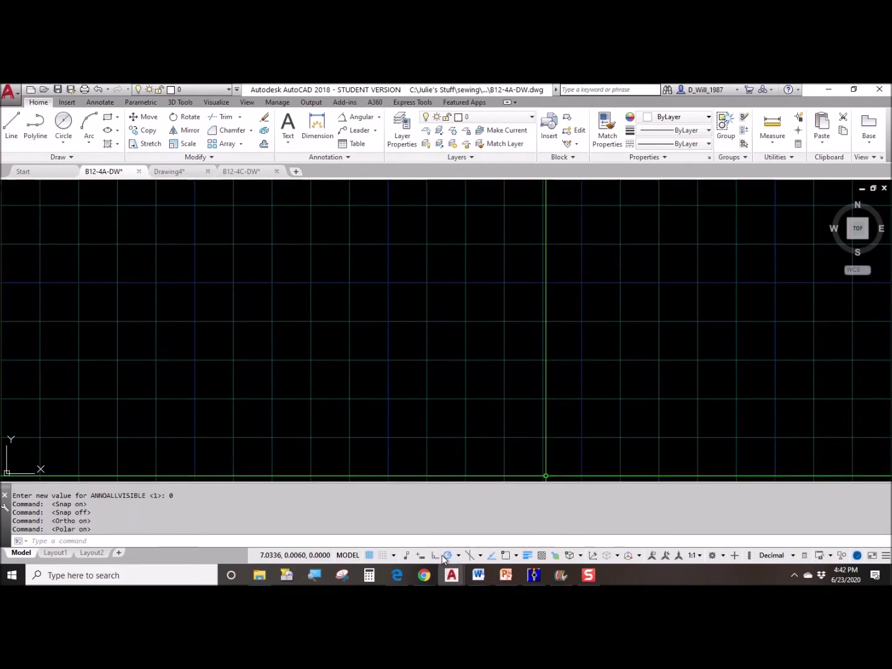
pyautogui.click(506, 557)
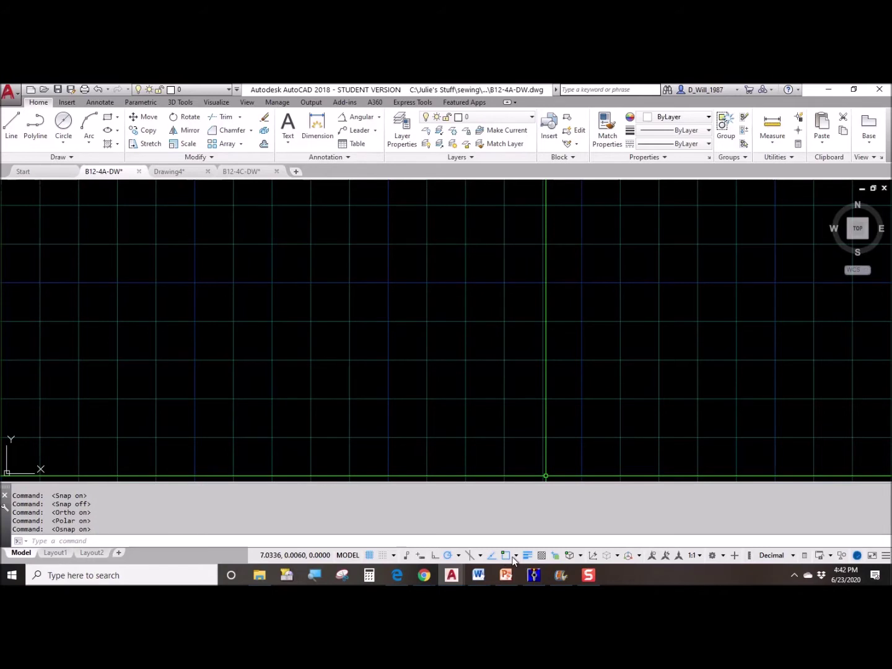
pyautogui.click(516, 556)
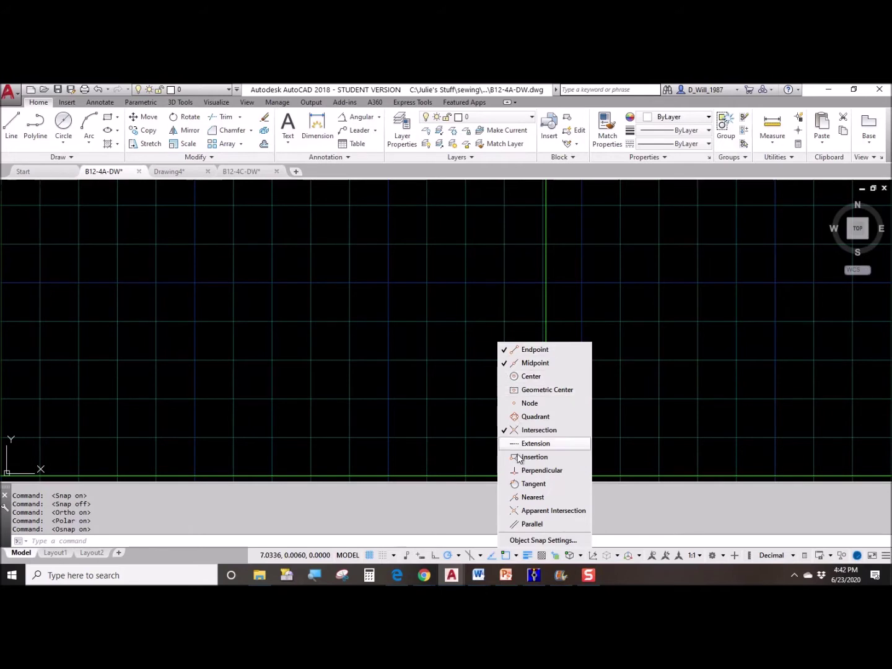
pyautogui.click(445, 416)
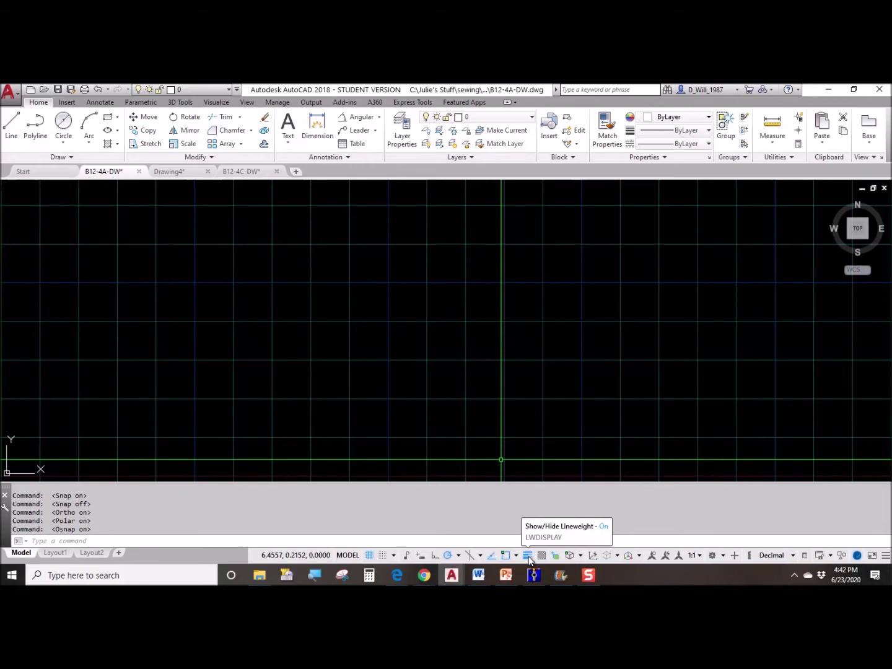
pyautogui.click(555, 556)
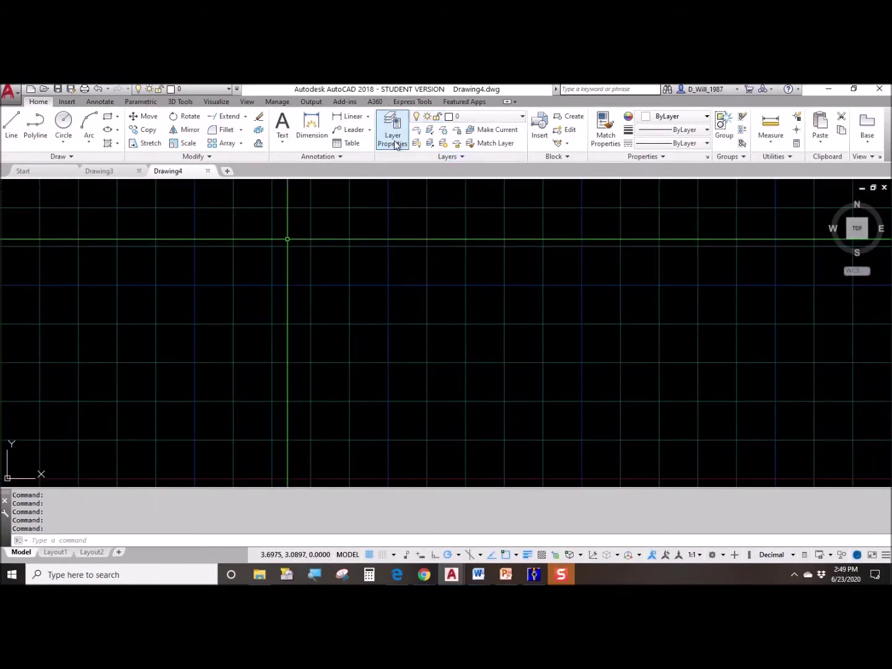
# Create the layers BORDER, CENTER, TEXT and OBJECT LINES in the Layer Properties Manager.
pyautogui.click(394, 137)
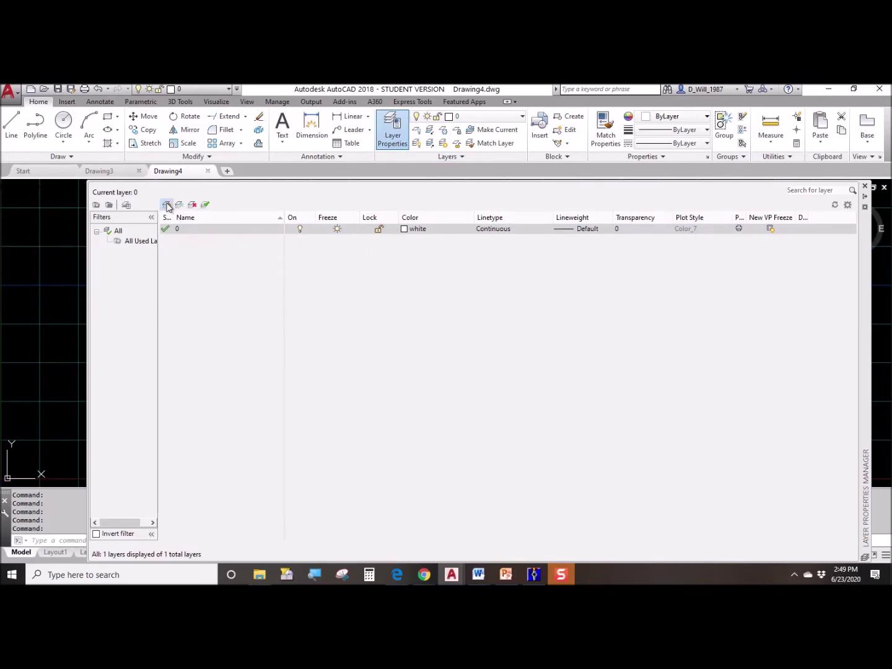
pyautogui.click(167, 205)
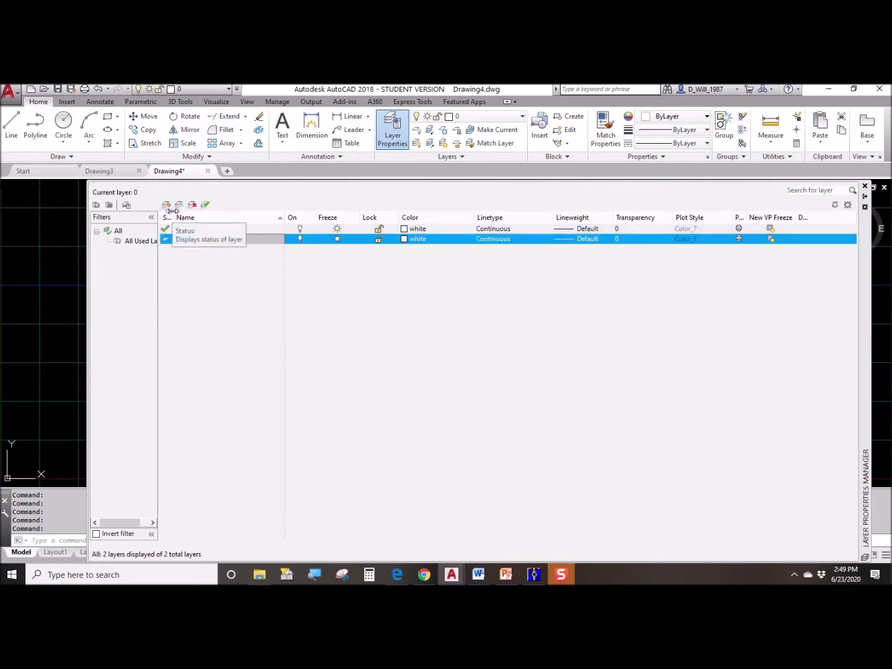
pyautogui.write('BORDER')
pyautogui.press(',')
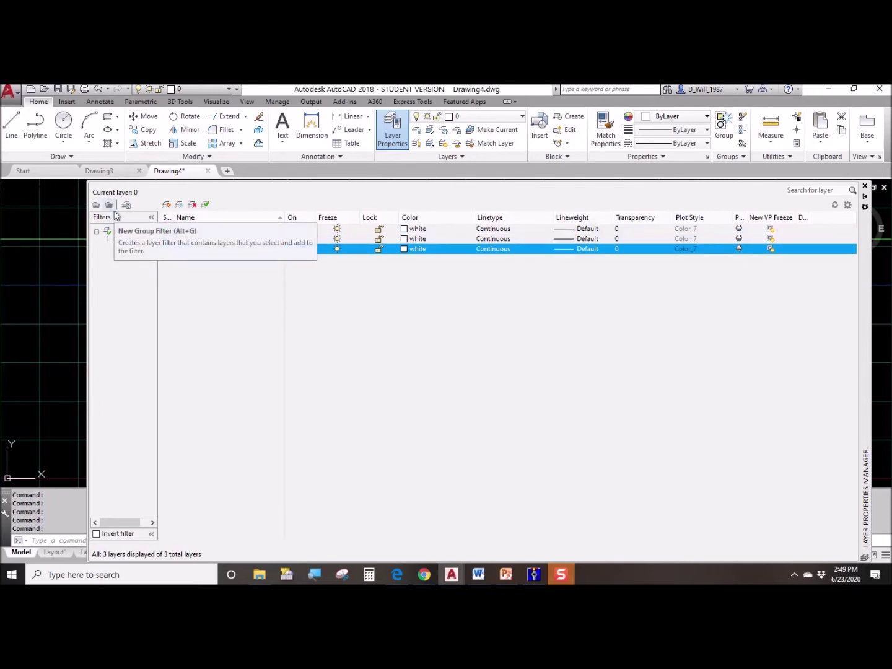
pyautogui.press(',')
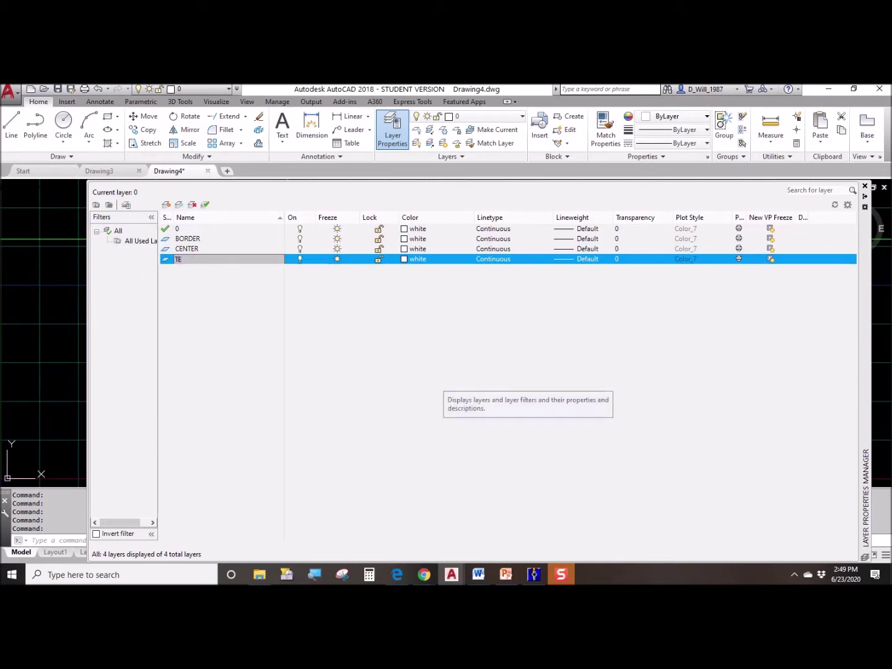
pyautogui.press(',')
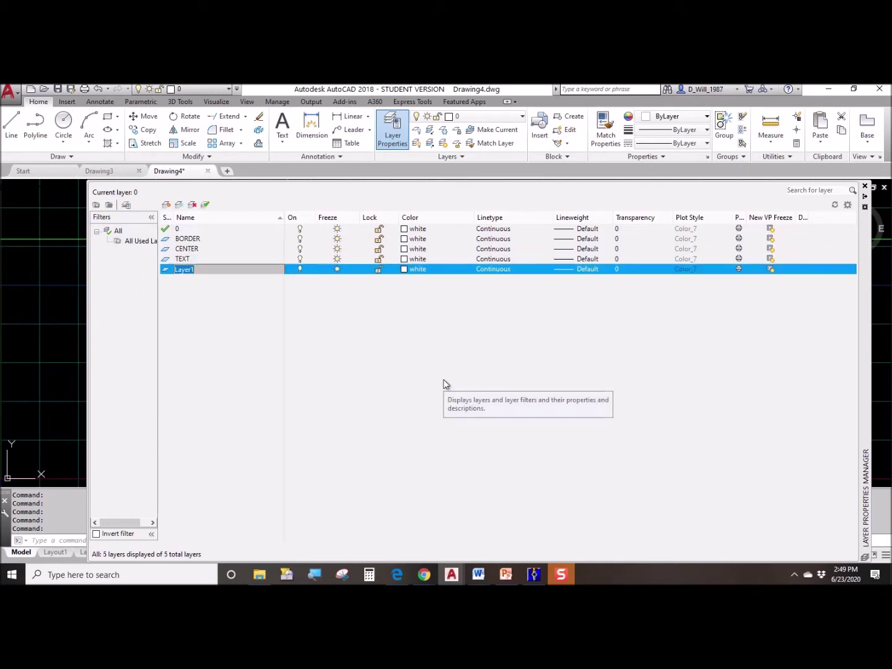
pyautogui.write('OBJECT LINES')
pyautogui.press('Return')
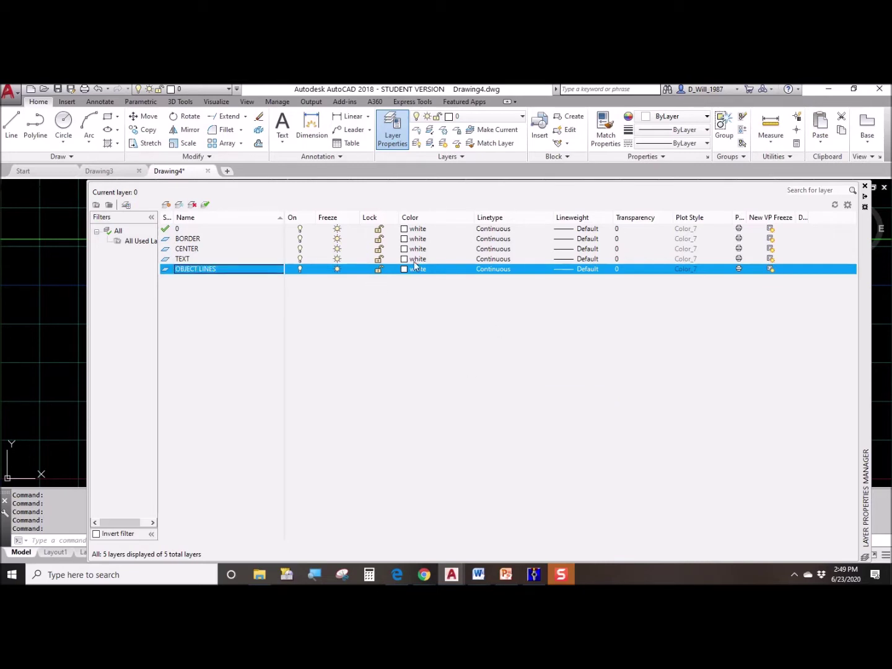
# Colour the BORDER layer red, CENTER yellow and TEXT magenta.
pyautogui.click(408, 241)
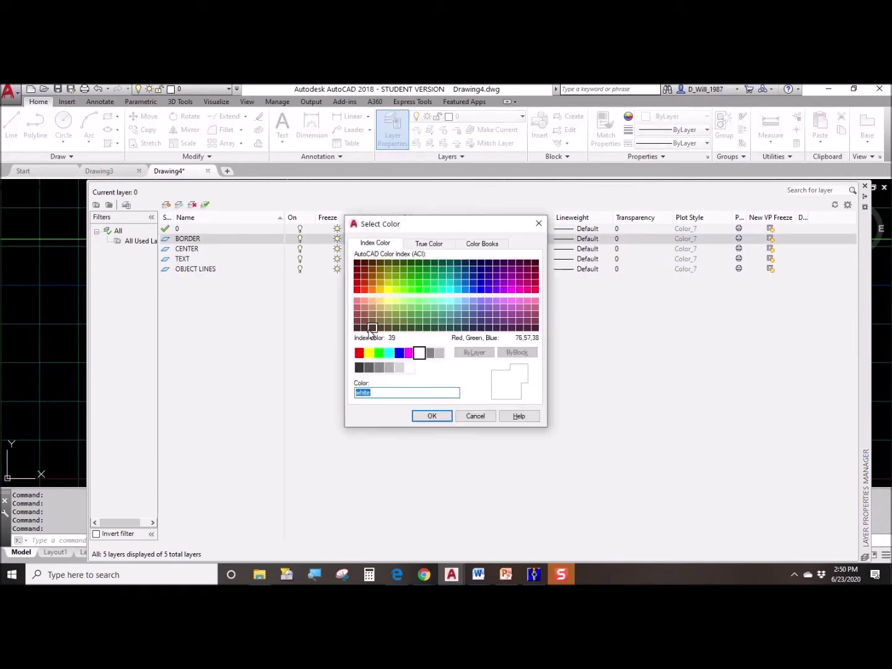
pyautogui.click(359, 352)
pyautogui.click(432, 417)
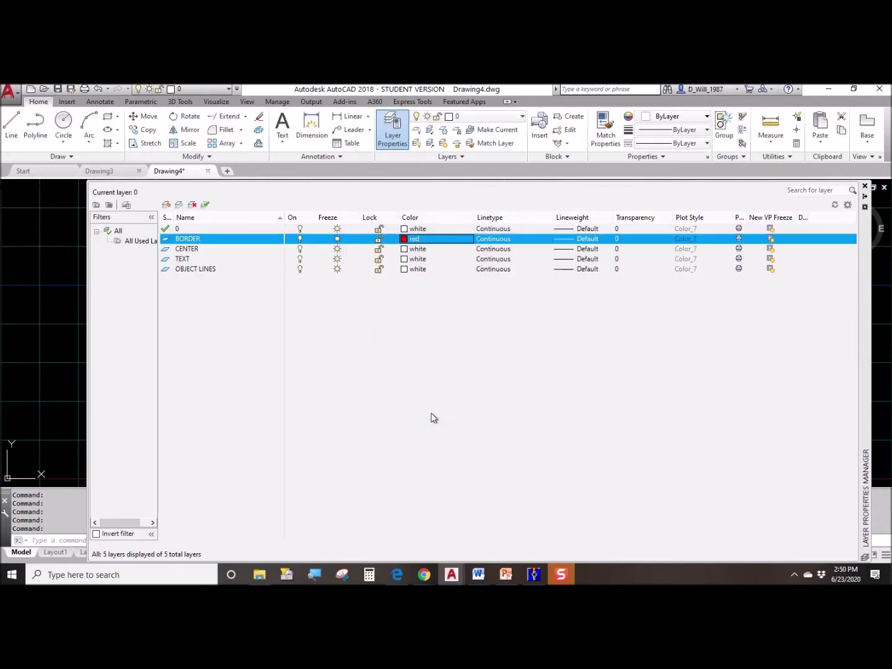
pyautogui.click(404, 248)
pyautogui.click(368, 353)
pyautogui.click(429, 416)
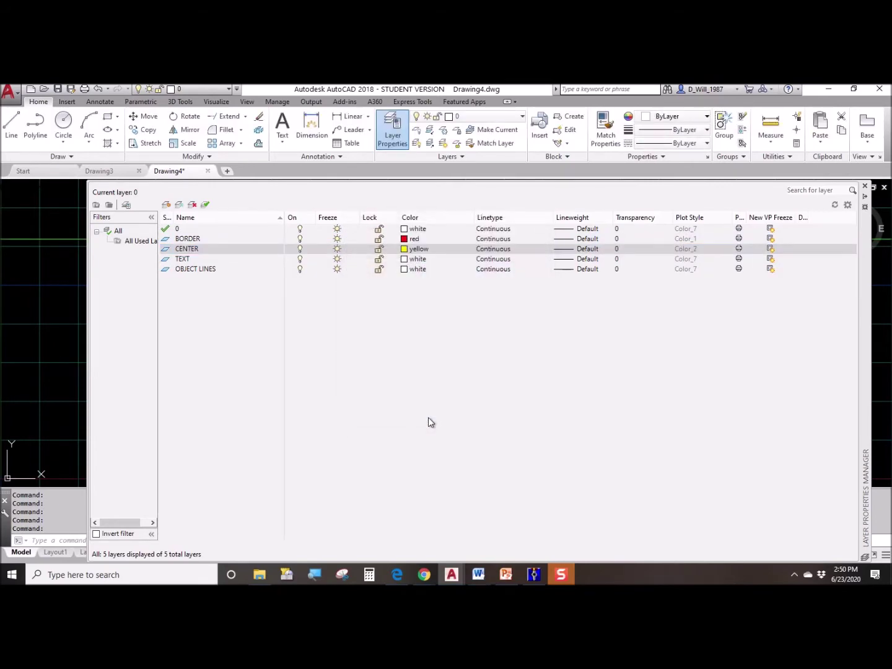
pyautogui.click(405, 260)
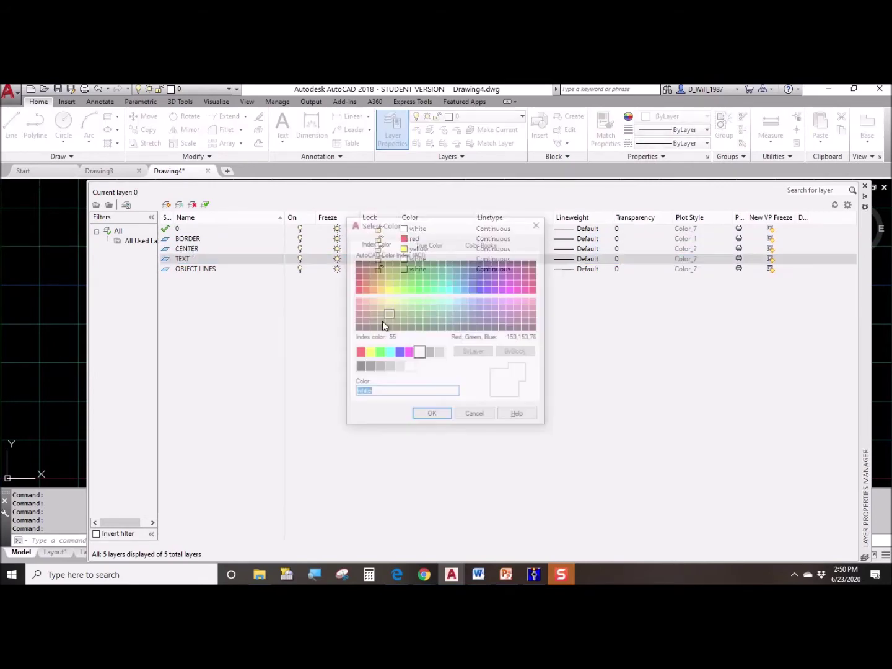
pyautogui.click(408, 352)
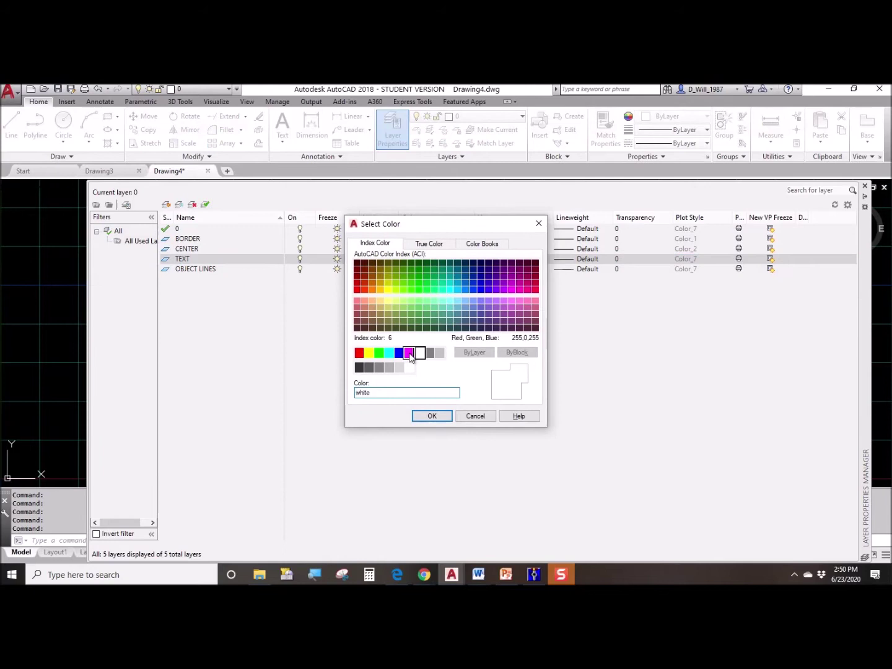
pyautogui.click(430, 415)
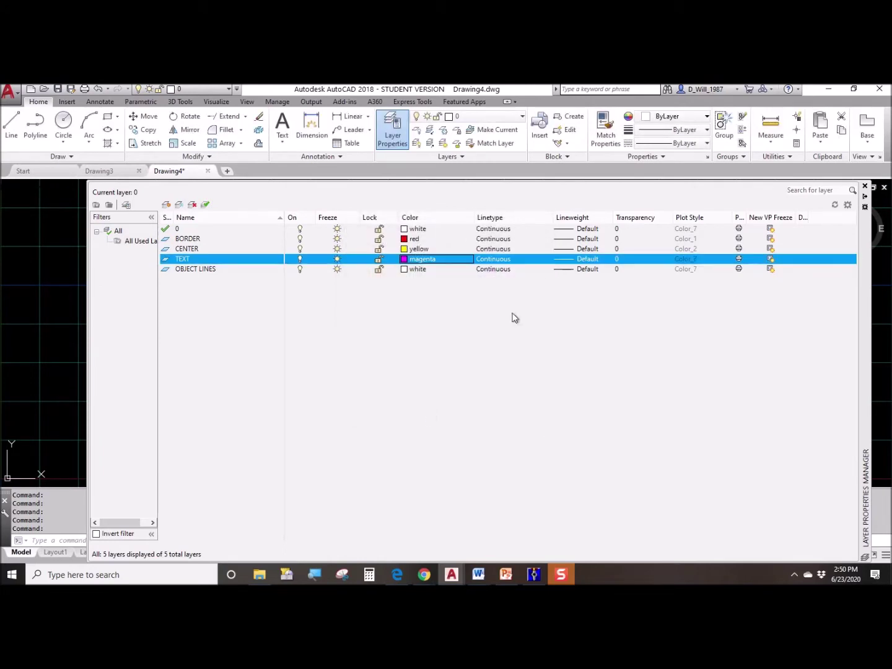
# Bring up the linetypes available to load for the CENTER layer.
pyautogui.click(232, 250)
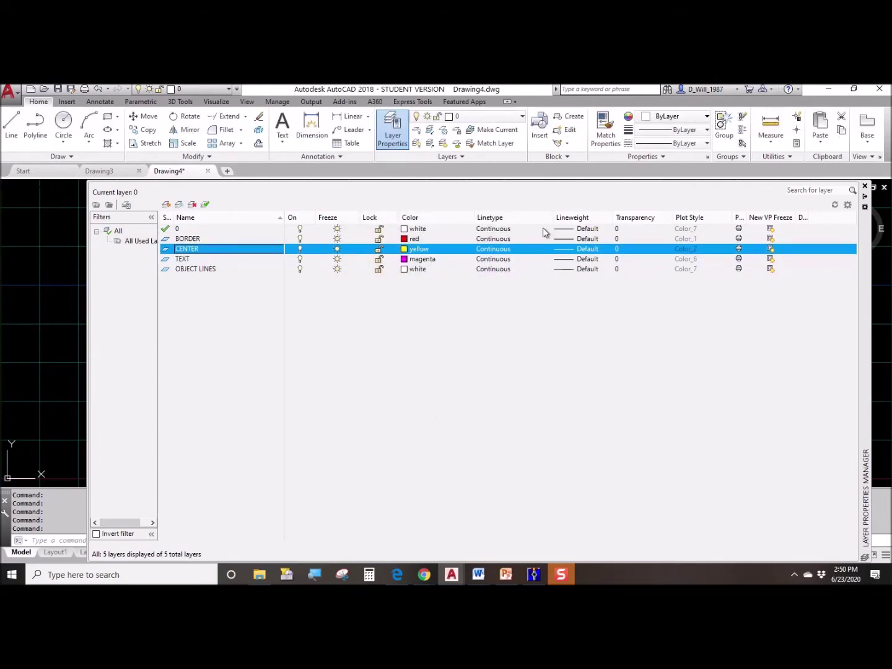
pyautogui.click(506, 250)
pyautogui.click(465, 388)
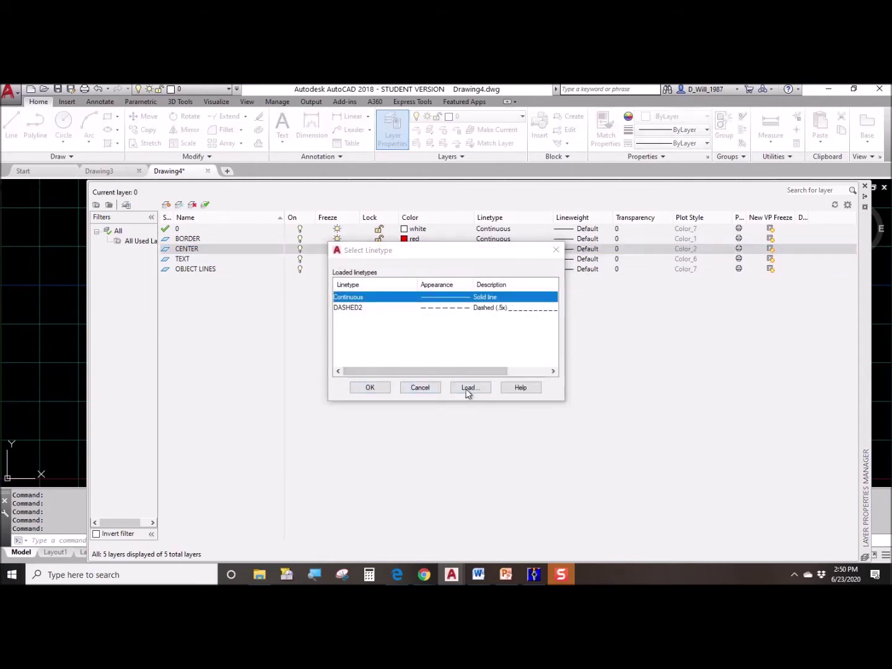
# Load the CENTER2 linetype for the CENTER layer.
pyautogui.click(352, 349)
pyautogui.press('c')
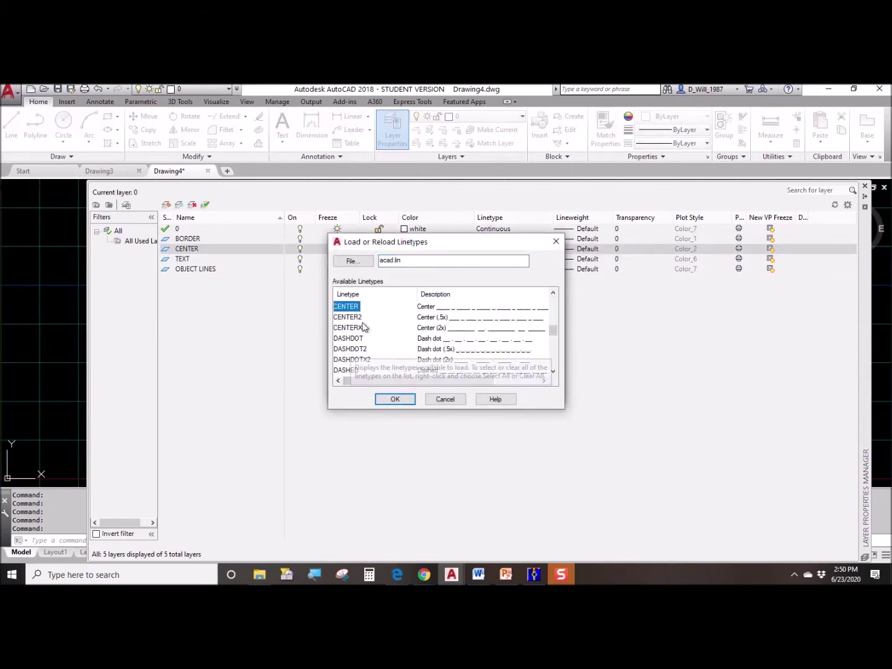
pyautogui.press('Down')
pyautogui.click(397, 401)
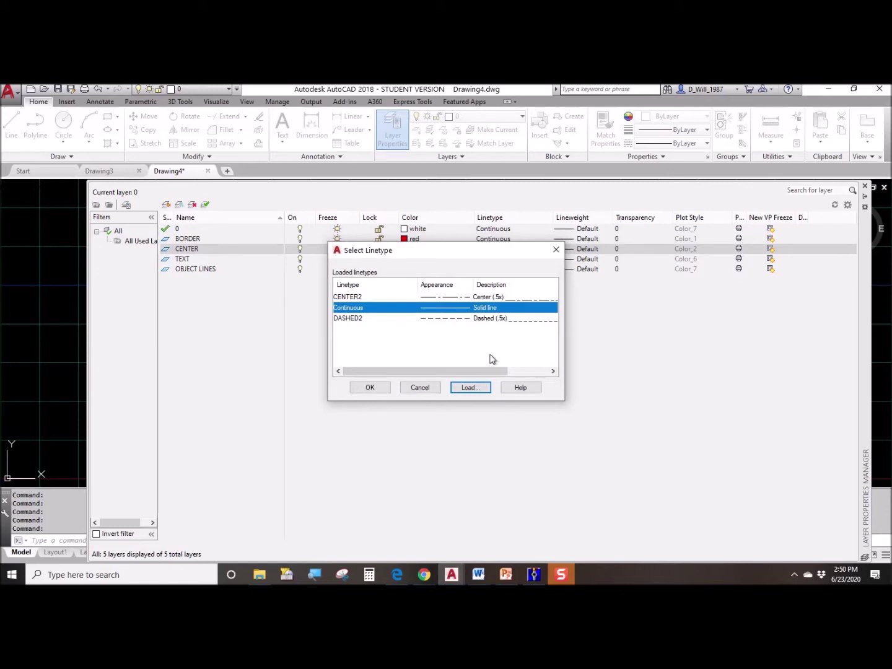
pyautogui.click(377, 388)
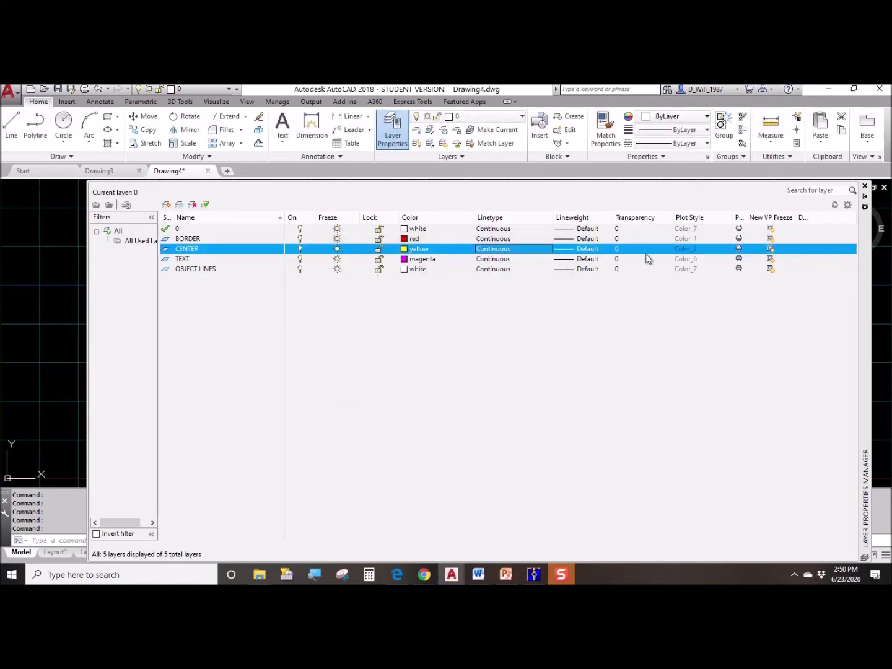
# Give BORDER a 0.70 mm lineweight and OBJECT LINES a 0.50 mm lineweight.
pyautogui.click(532, 240)
pyautogui.click(585, 240)
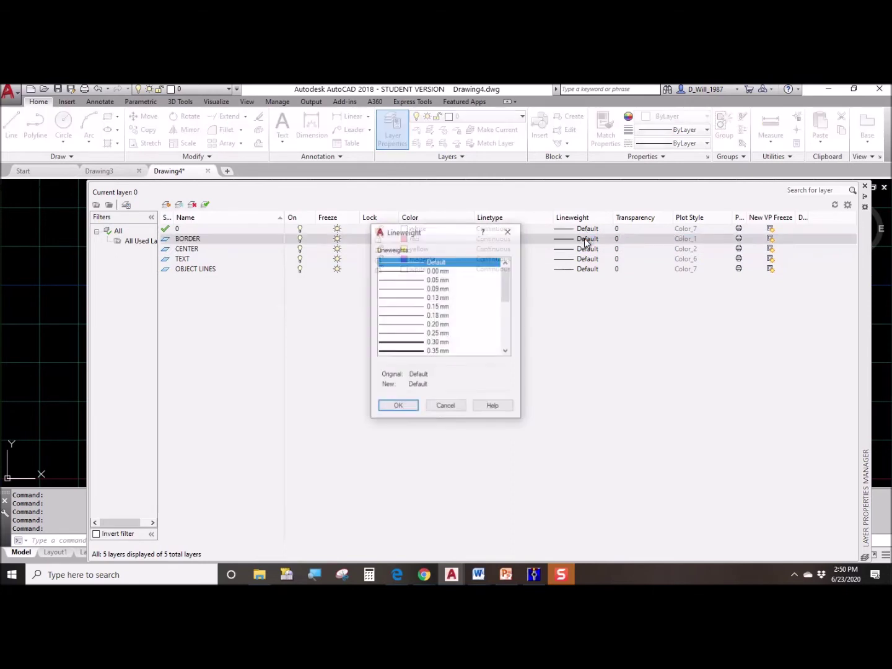
pyautogui.scroll(-2, 443, 330)
pyautogui.click(442, 342)
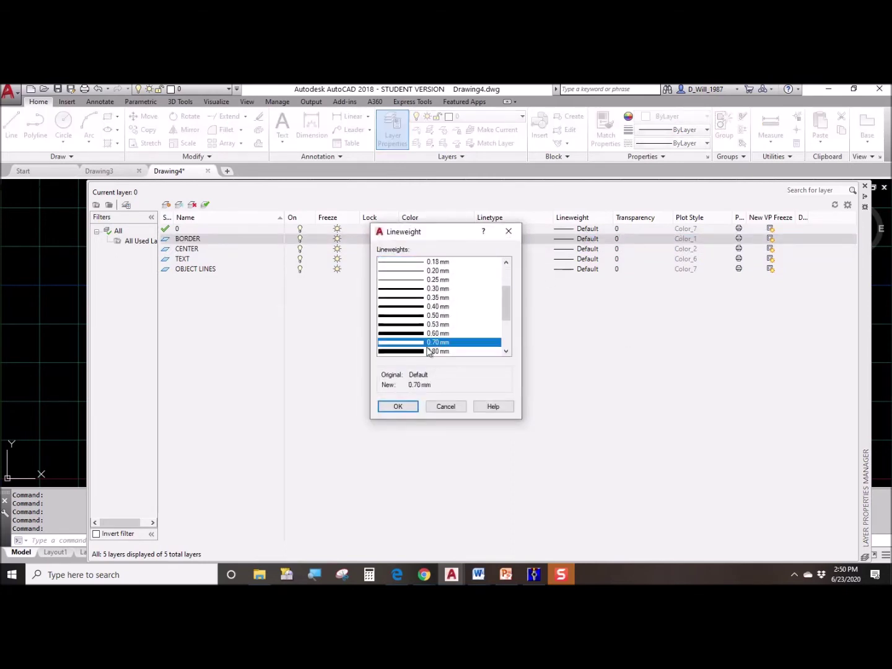
pyautogui.click(406, 406)
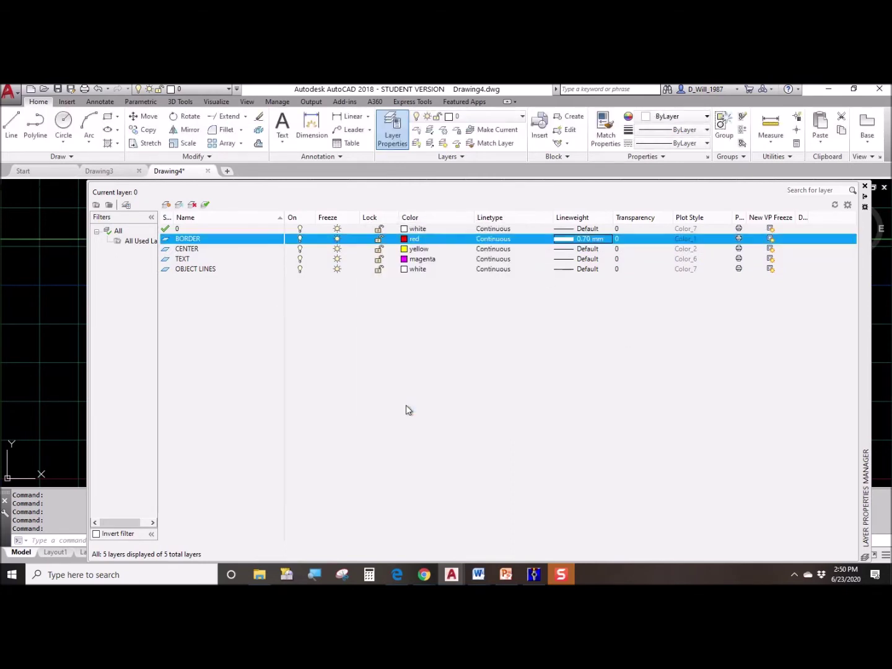
pyautogui.click(210, 270)
pyautogui.click(577, 270)
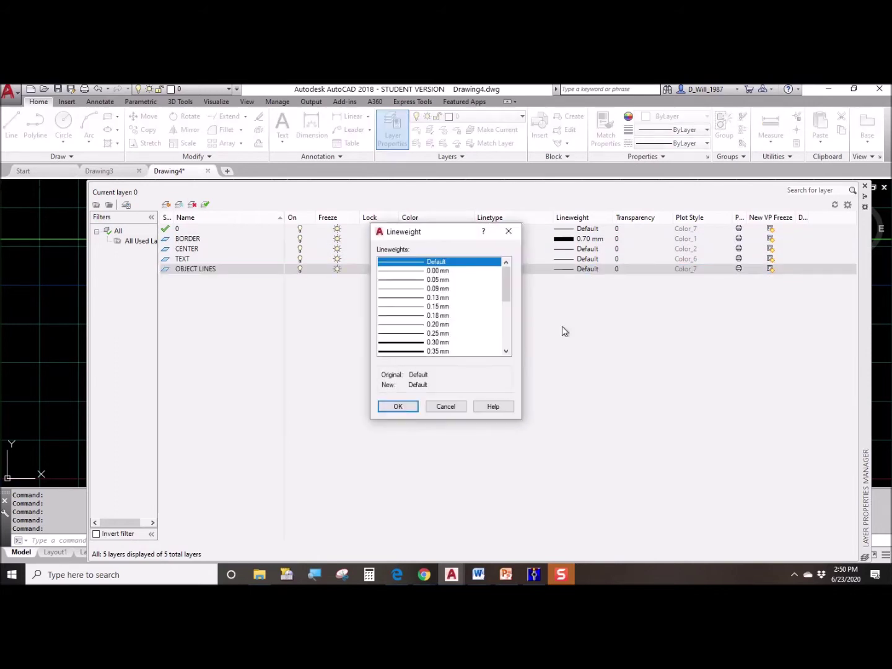
pyautogui.scroll(-2, 433, 353)
pyautogui.click(433, 343)
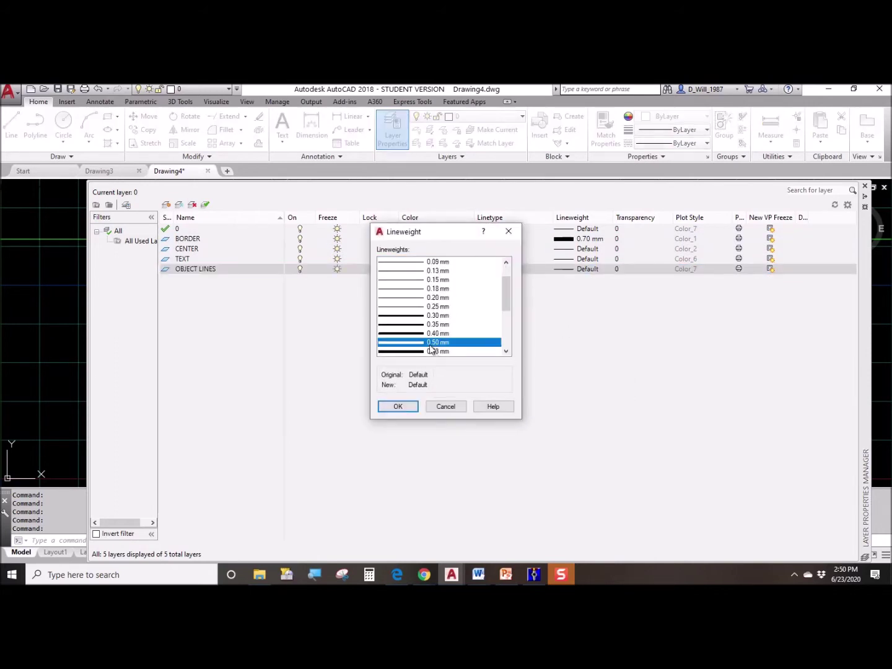
pyautogui.click(398, 406)
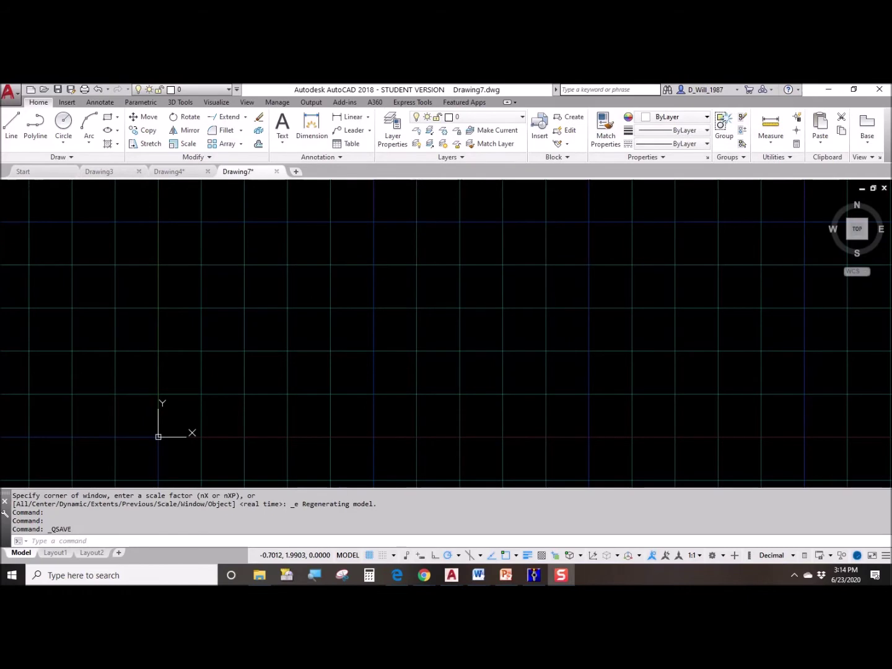
pyautogui.click(61, 91)
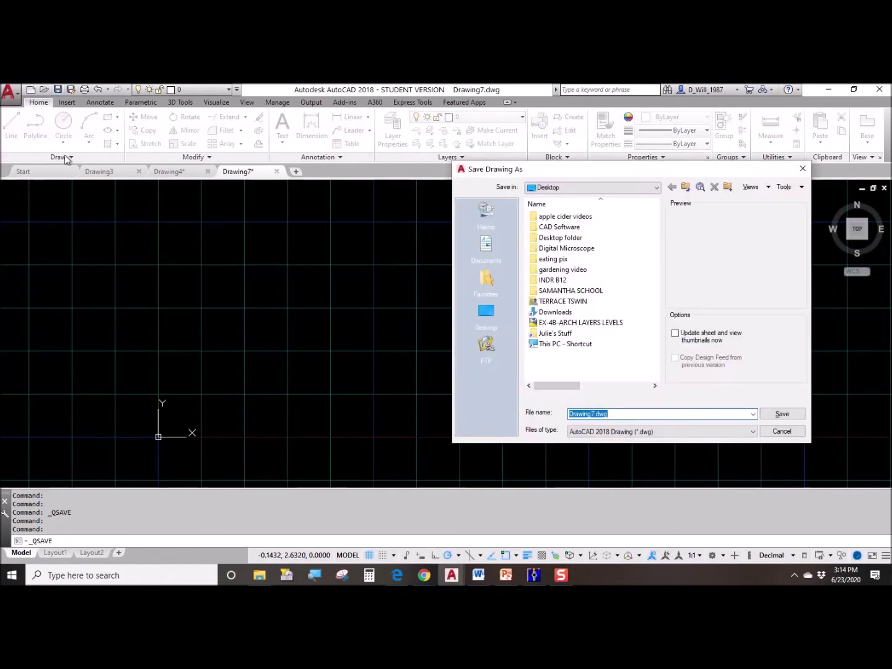
# Save the drawing as B12-4B-DW in the INDR B12 > ASSIGNMENTS folder.
pyautogui.moveTo(598, 168)
pyautogui.mouseDown()
pyautogui.moveTo(321, 183)
pyautogui.moveTo(258, 204)
pyautogui.mouseUp()
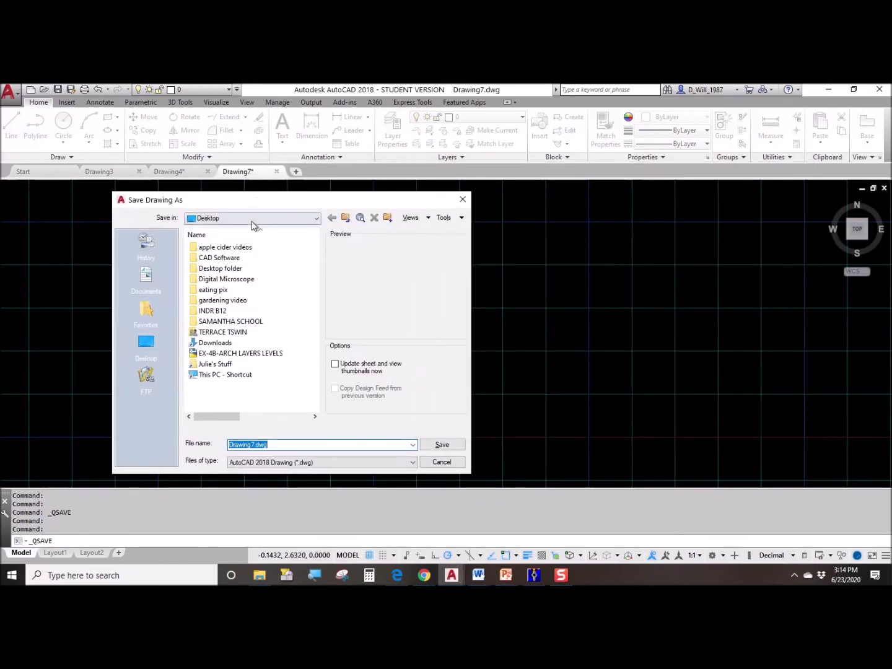
pyautogui.doubleClick(212, 312)
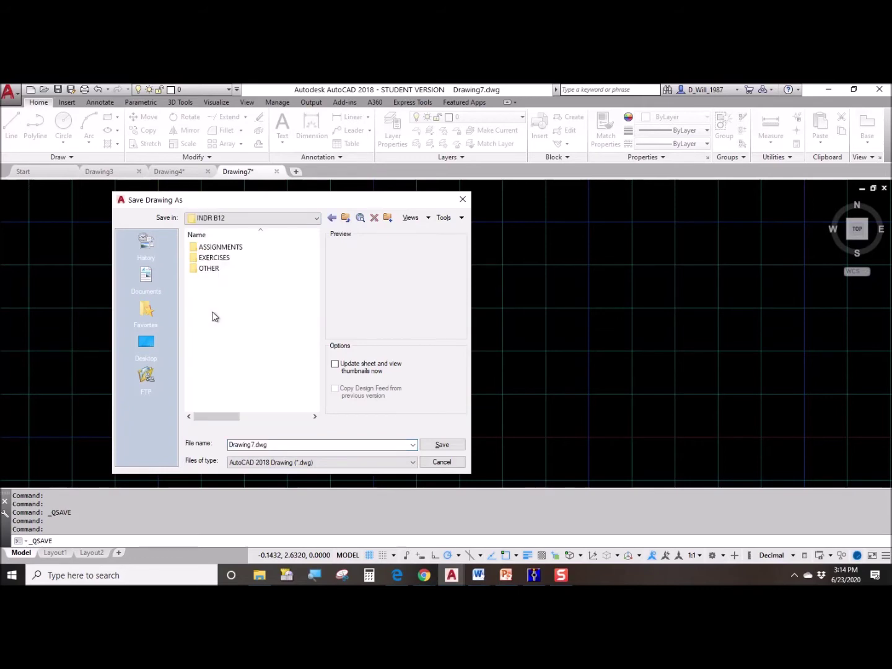
pyautogui.doubleClick(233, 247)
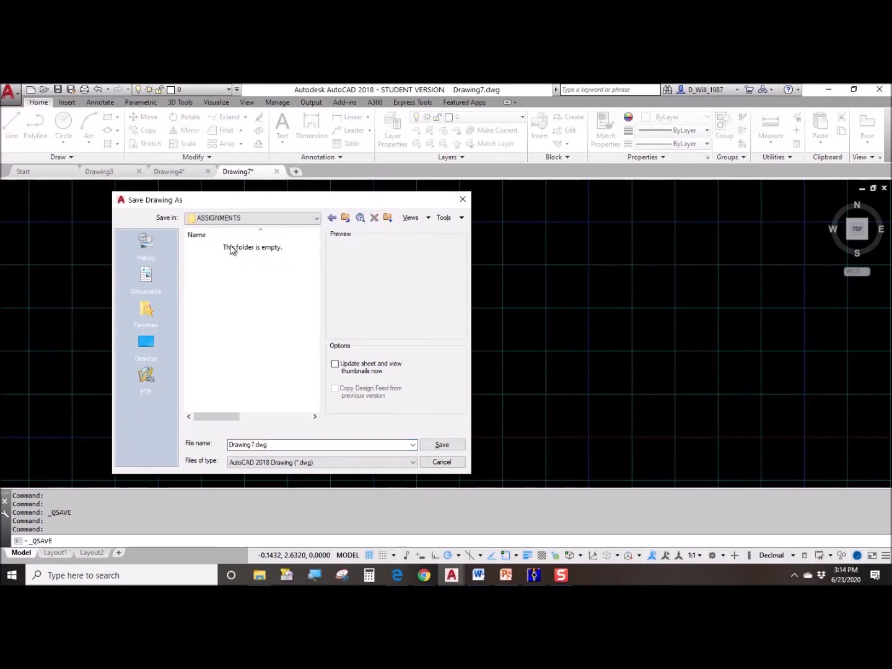
pyautogui.doubleClick(283, 445)
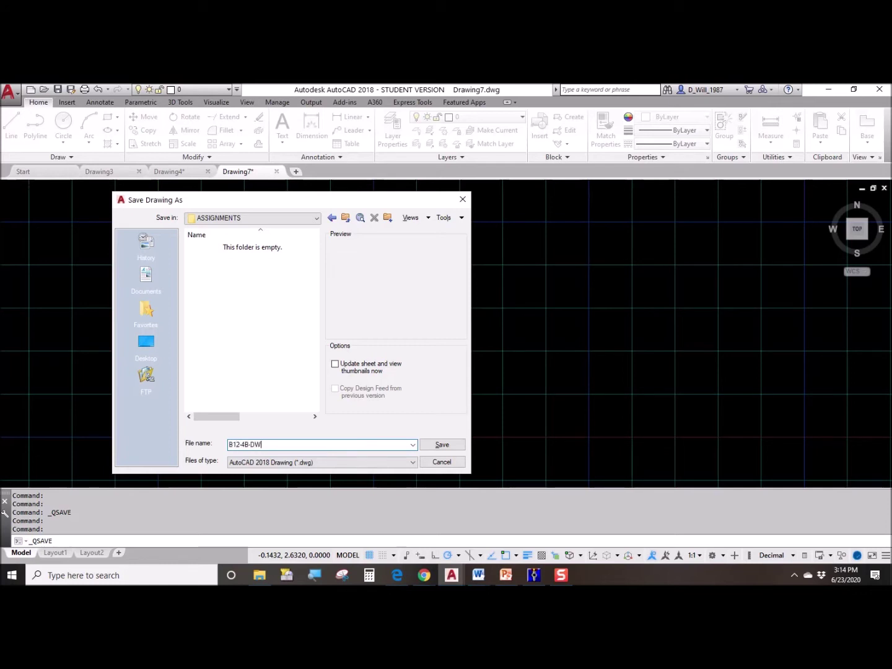
pyautogui.click(441, 449)
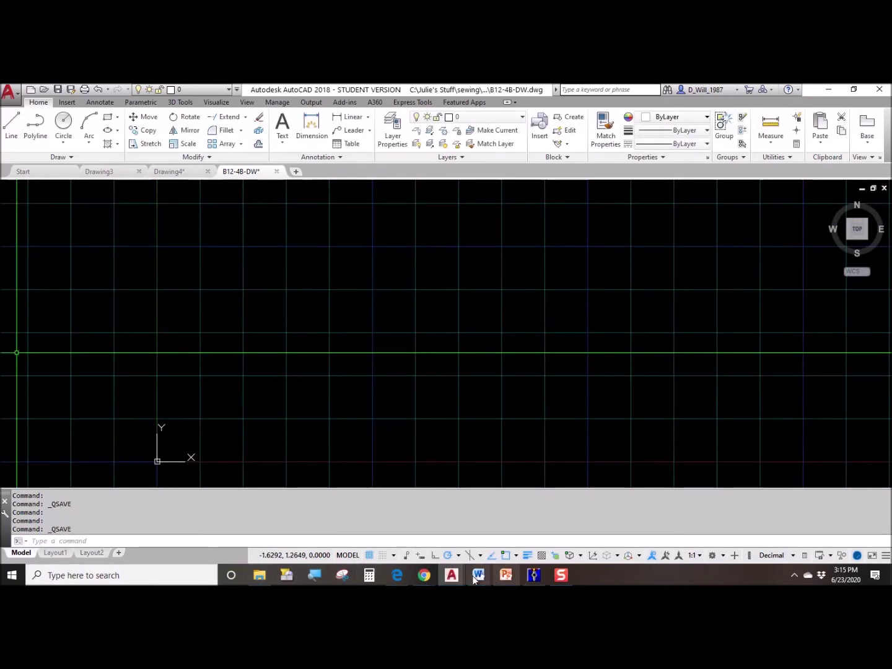
pyautogui.moveTo(425, 575)
pyautogui.click(546, 530)
pyautogui.scroll(-7, 379, 370)
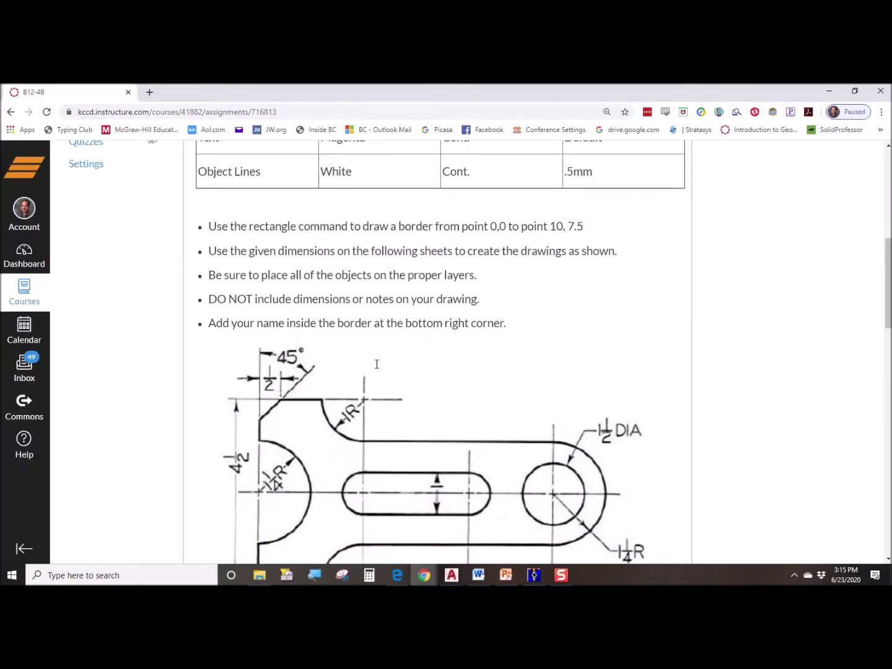
pyautogui.scroll(1, 383, 376)
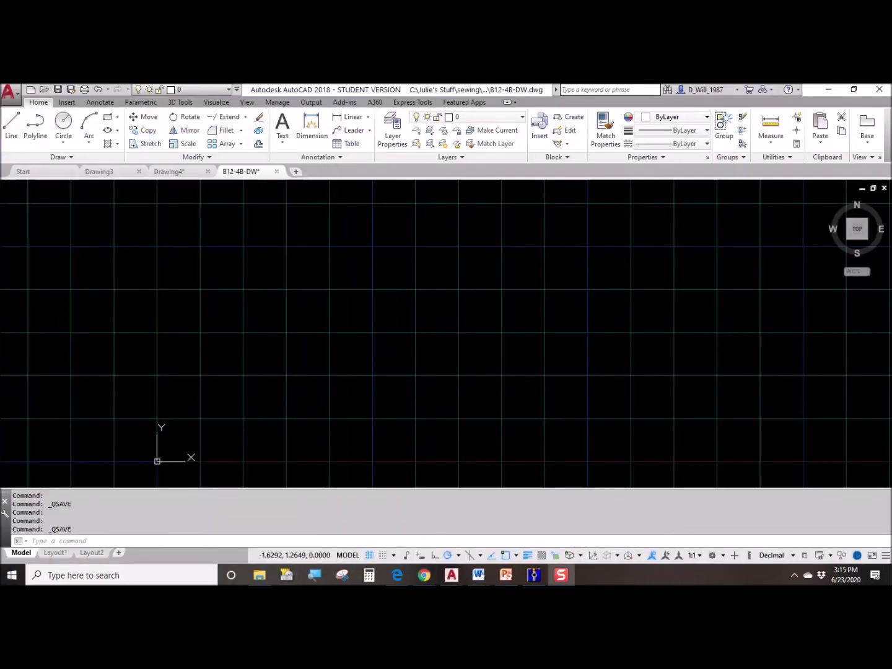
# Make CENTER the current layer and draw a horizontal centre line.
pyautogui.click(477, 117)
pyautogui.click(472, 155)
pyautogui.click(12, 124)
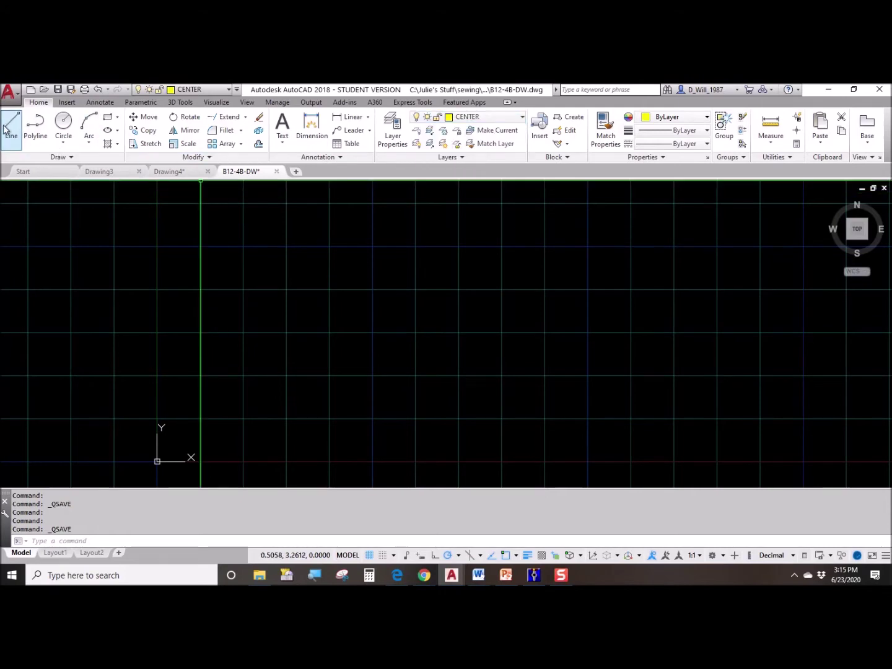
pyautogui.scroll(-3, 322, 380)
pyautogui.scroll(3, 270, 350)
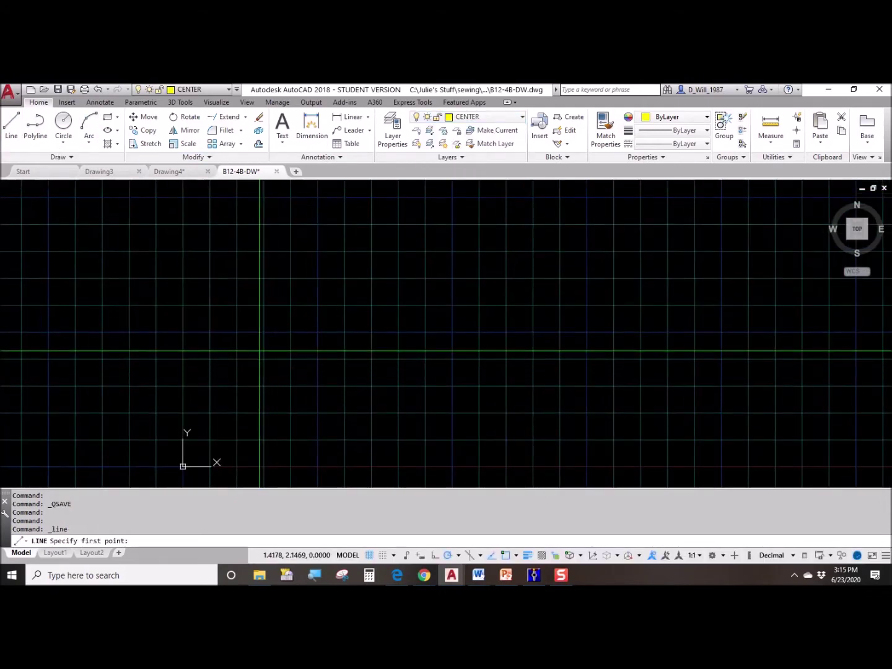
pyautogui.click(260, 351)
pyautogui.click(713, 350)
pyautogui.press('Escape')
pyautogui.moveTo(552, 400); pyautogui.dragTo(476, 341, button='middle')
# Draw a vertical line crossing the horizontal centre line near its right end and adjust it with grips.
pyautogui.press('Return')
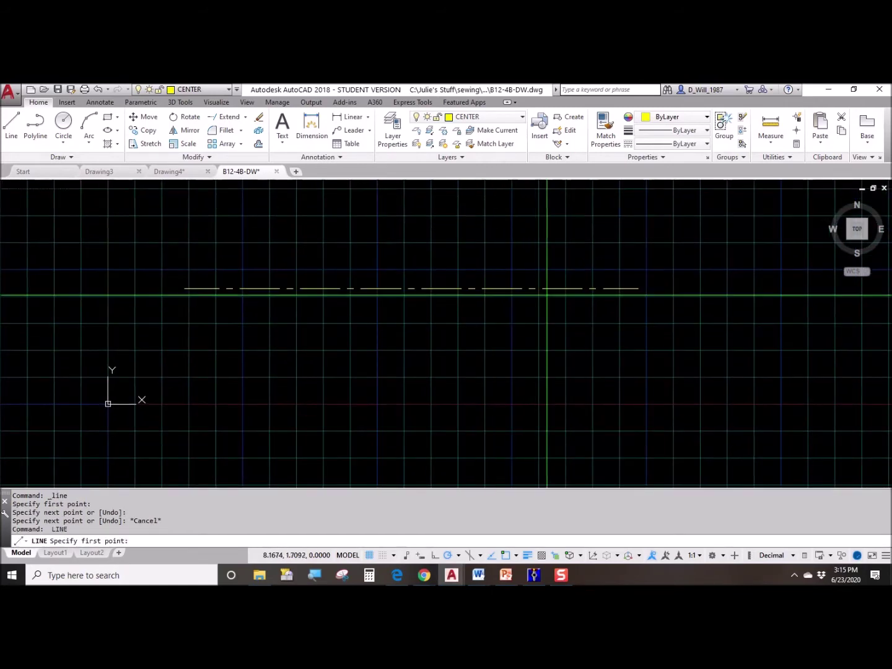
pyautogui.click(563, 221)
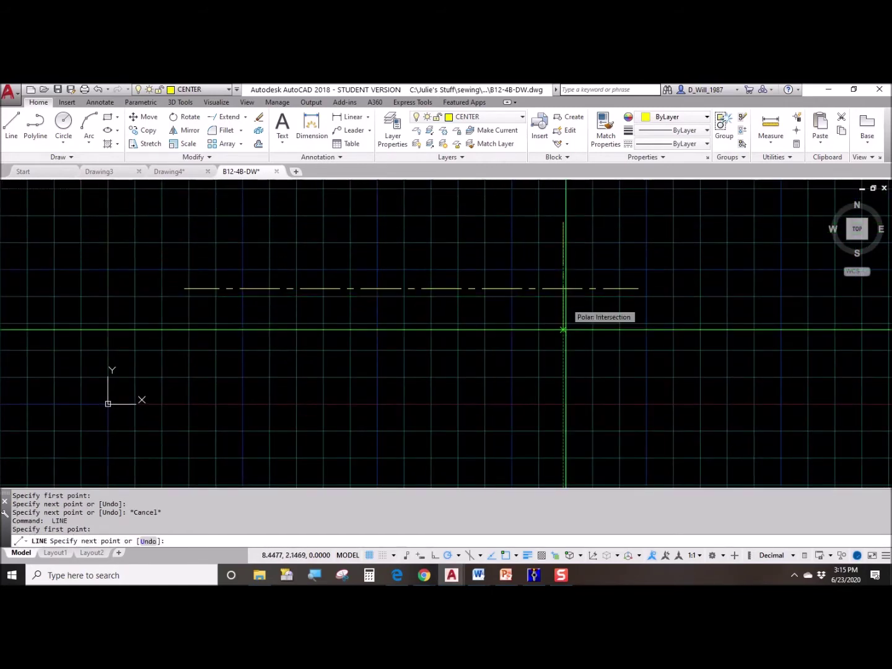
pyautogui.click(563, 396)
pyautogui.press('Escape')
pyautogui.click(572, 347)
pyautogui.click(560, 313)
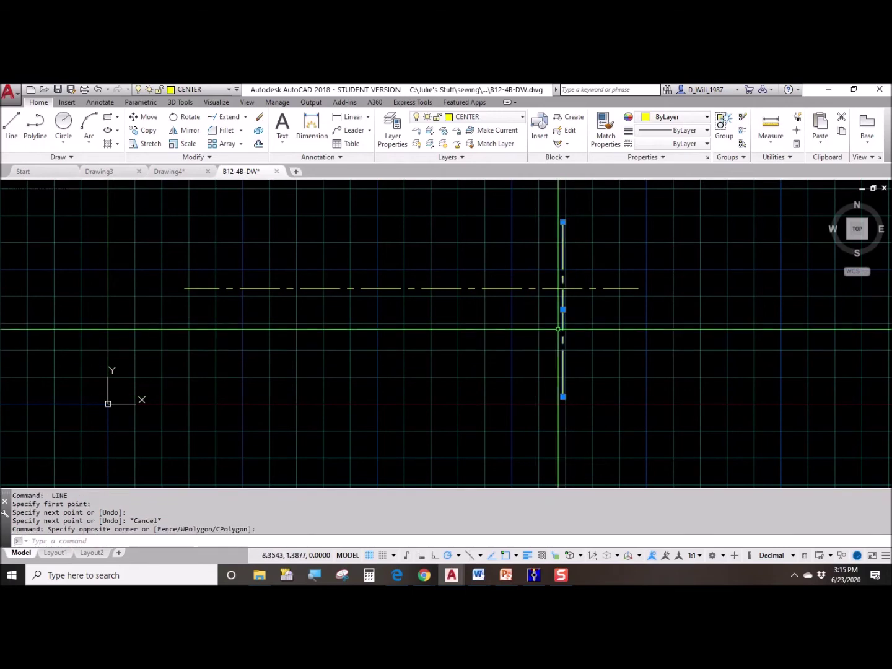
pyautogui.click(563, 308)
pyautogui.press('Escape')
pyautogui.moveTo(513, 339); pyautogui.dragTo(548, 379, button='middle')
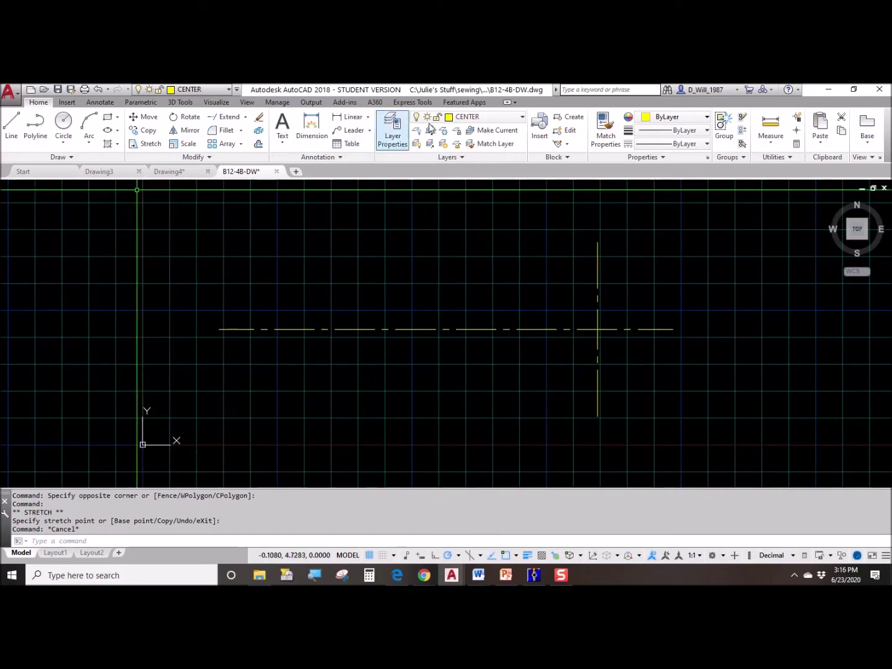
# On the OBJECT LINES layer, draw a radius 1.25 circle at the centre-mark crossing.
pyautogui.click(478, 118)
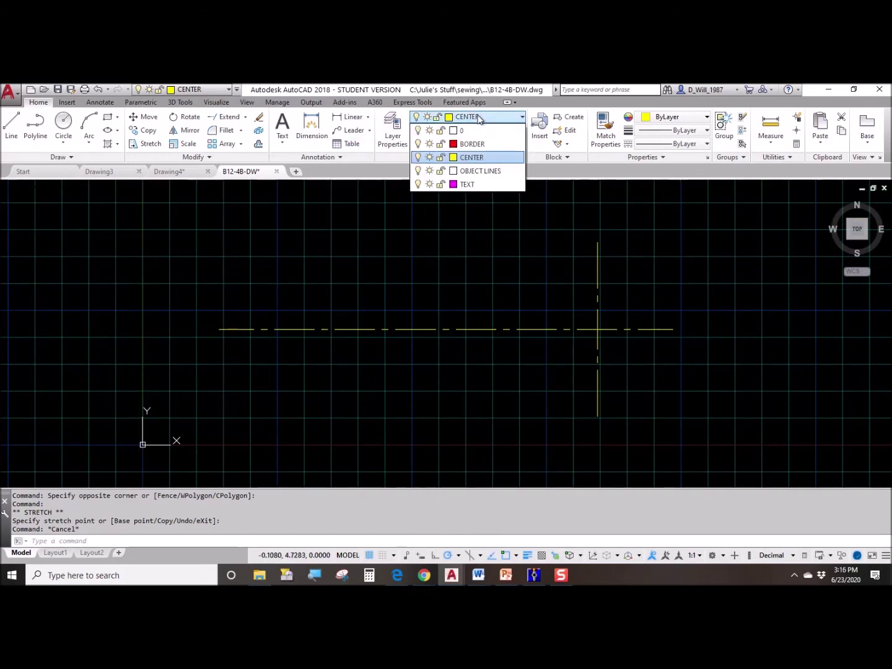
pyautogui.click(476, 171)
pyautogui.click(64, 124)
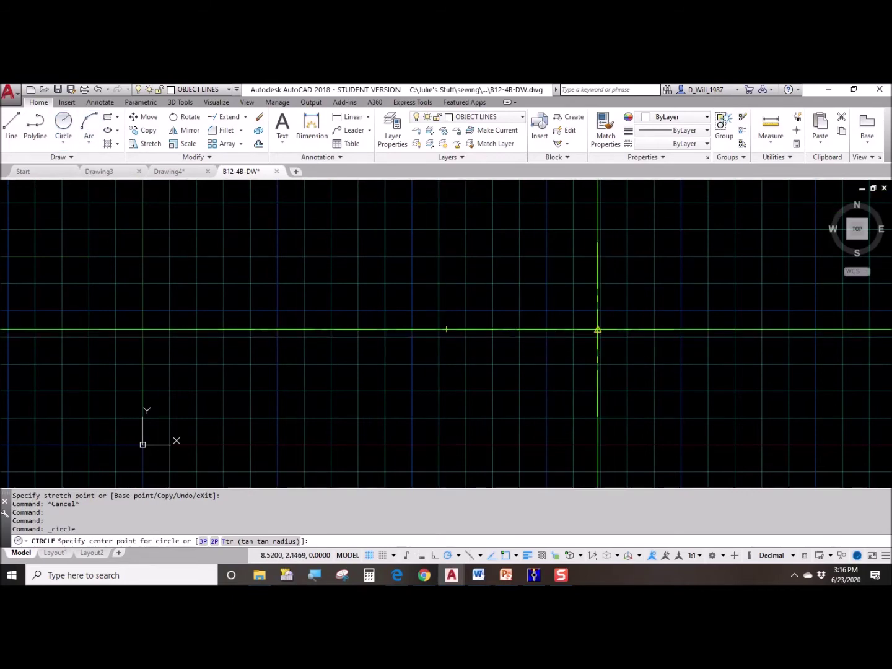
pyautogui.click(597, 329)
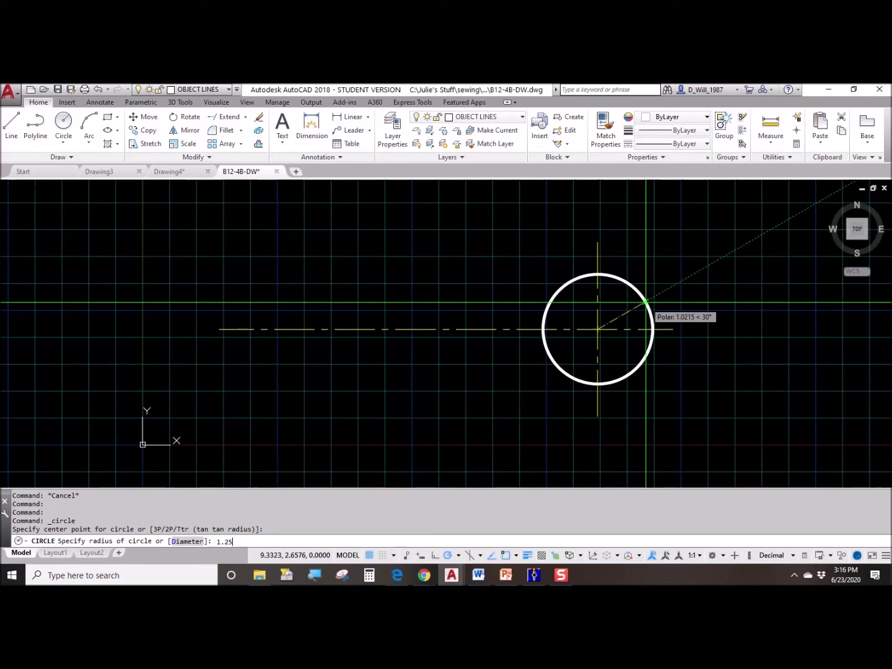
pyautogui.press('Return')
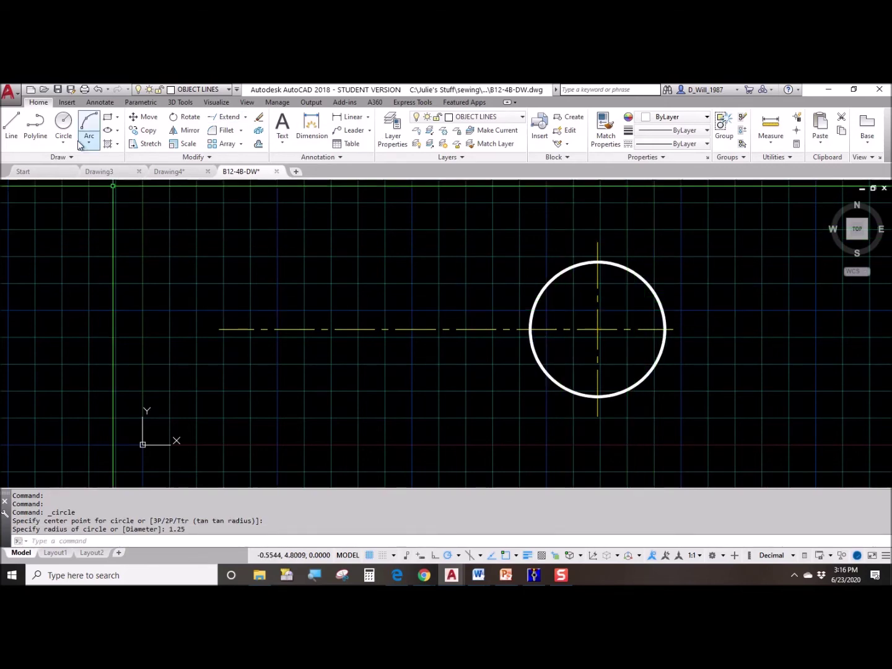
# Draw a concentric circle of diameter 1.5 at the same centre.
pyautogui.click(59, 147)
pyautogui.click(87, 163)
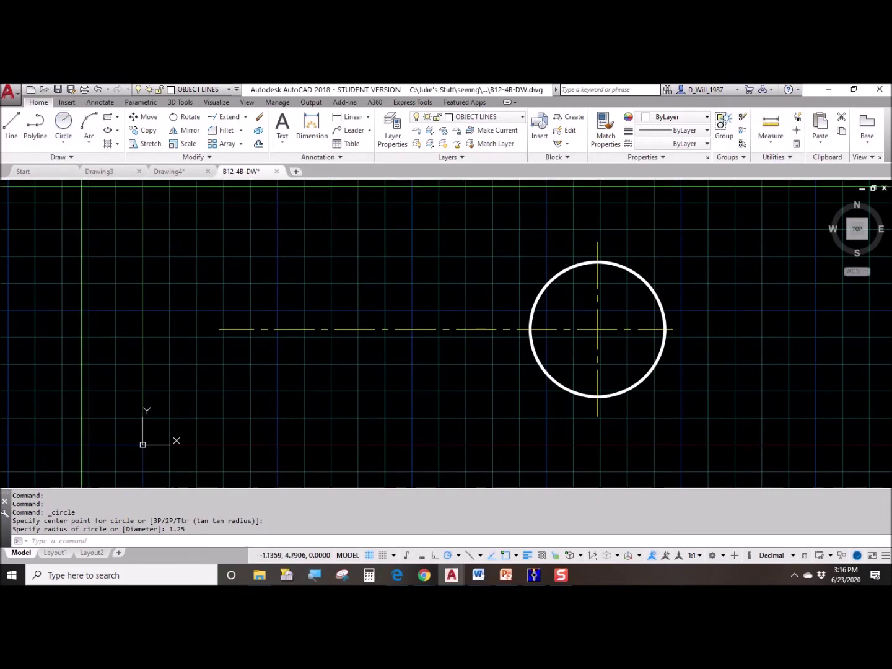
pyautogui.click(598, 329)
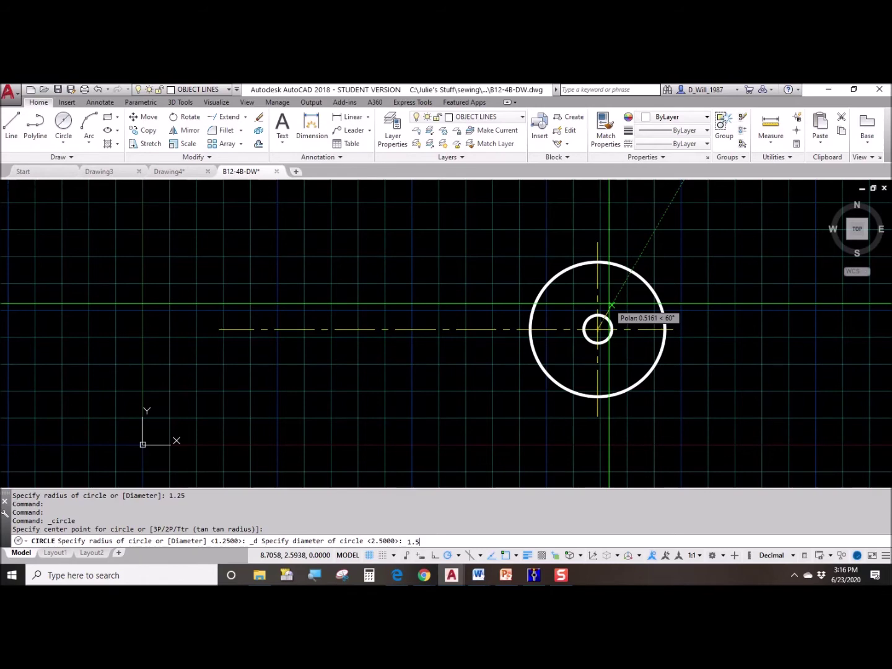
pyautogui.press('Return')
pyautogui.moveTo(609, 304); pyautogui.dragTo(708, 304, button='middle')
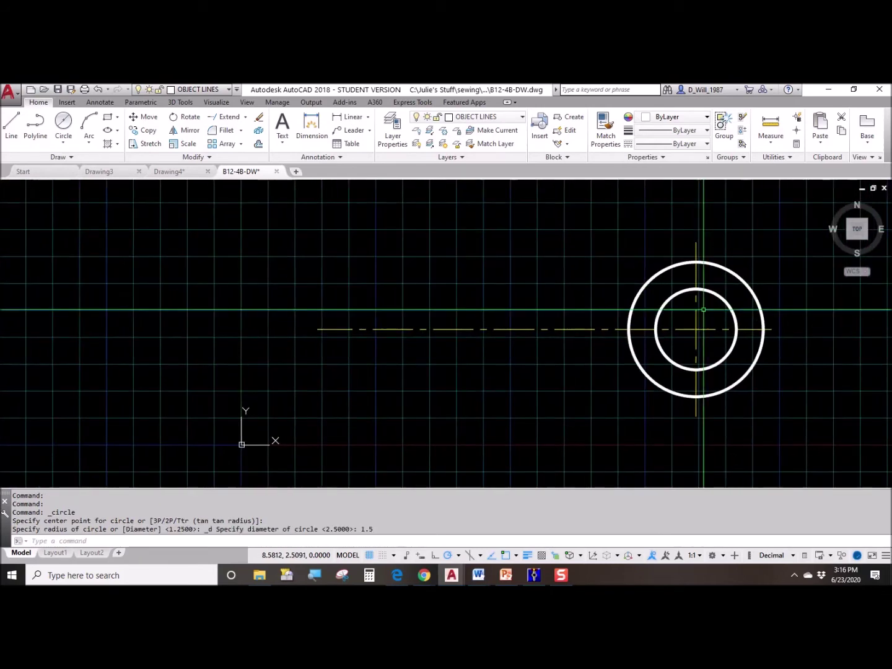
pyautogui.click(696, 247)
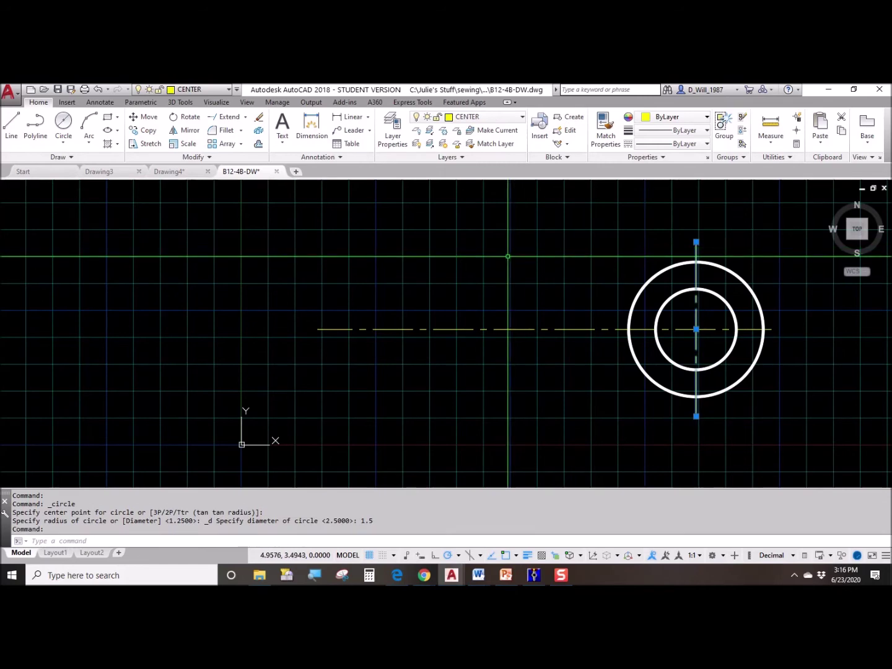
pyautogui.press('Escape')
# Offset the vertical centre line 2 units left, then that copy 2.5 units further left.
pyautogui.click(258, 144)
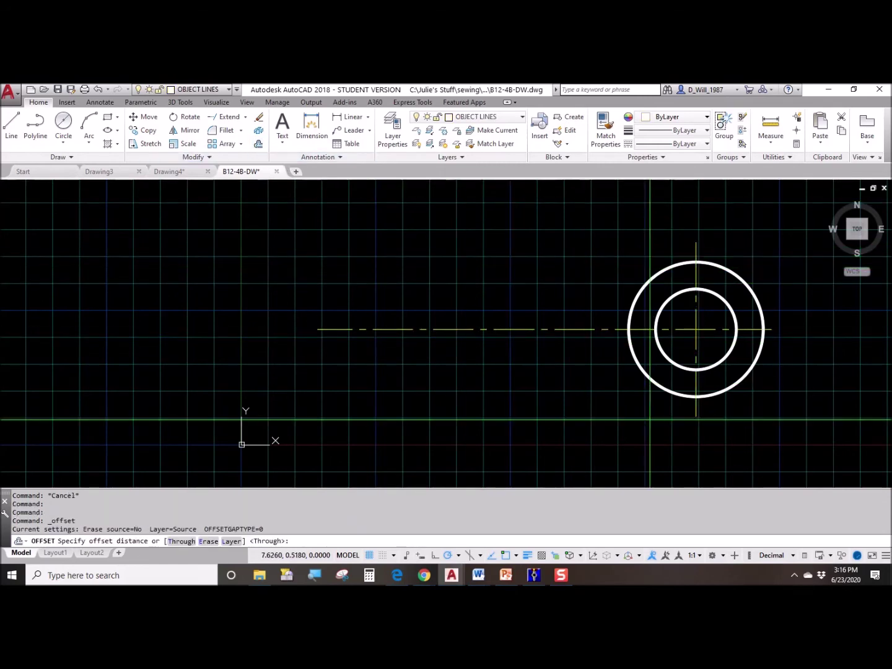
pyautogui.press('Return')
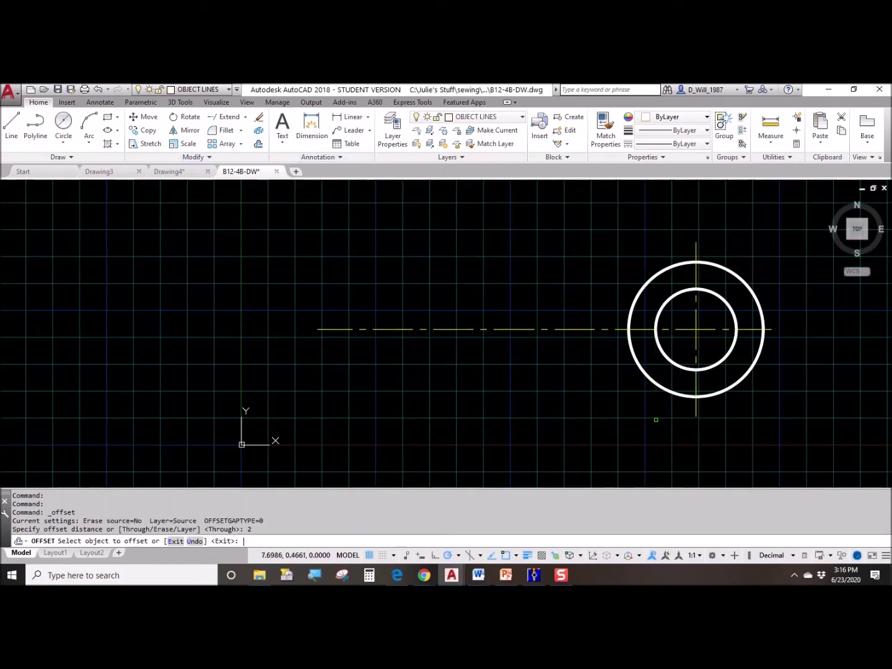
pyautogui.click(697, 414)
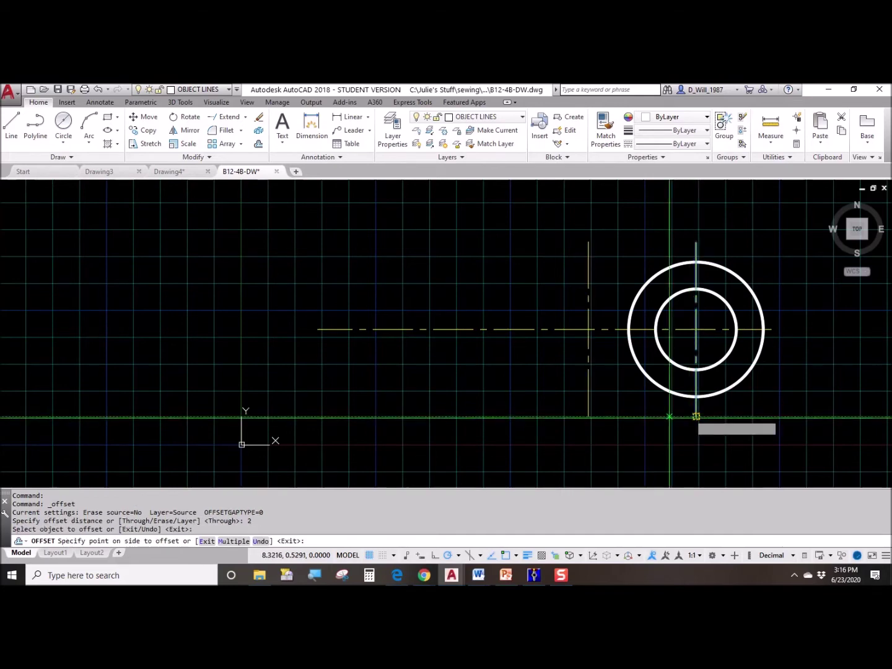
pyautogui.click(522, 421)
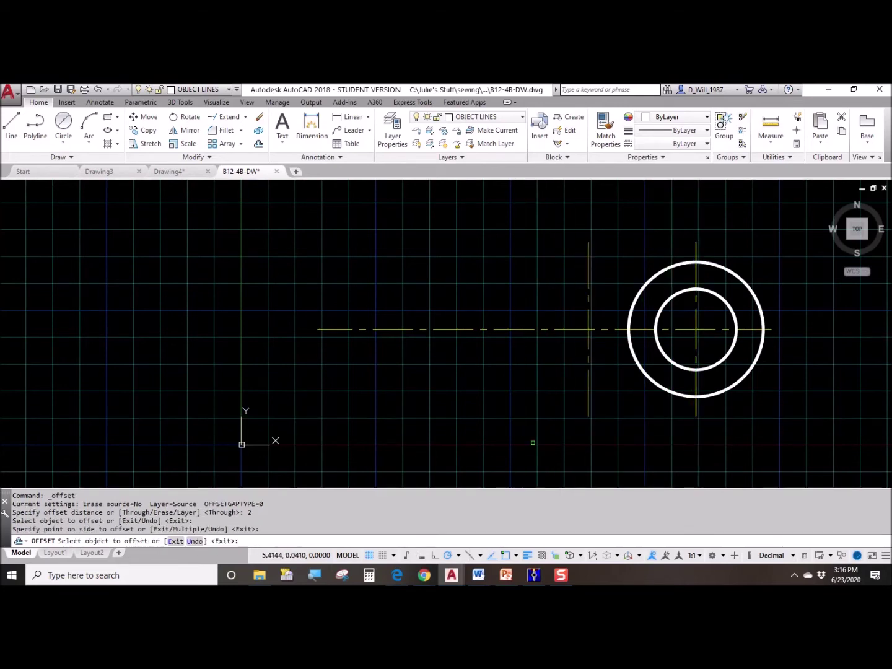
pyautogui.press('Return')
pyautogui.press('Return')
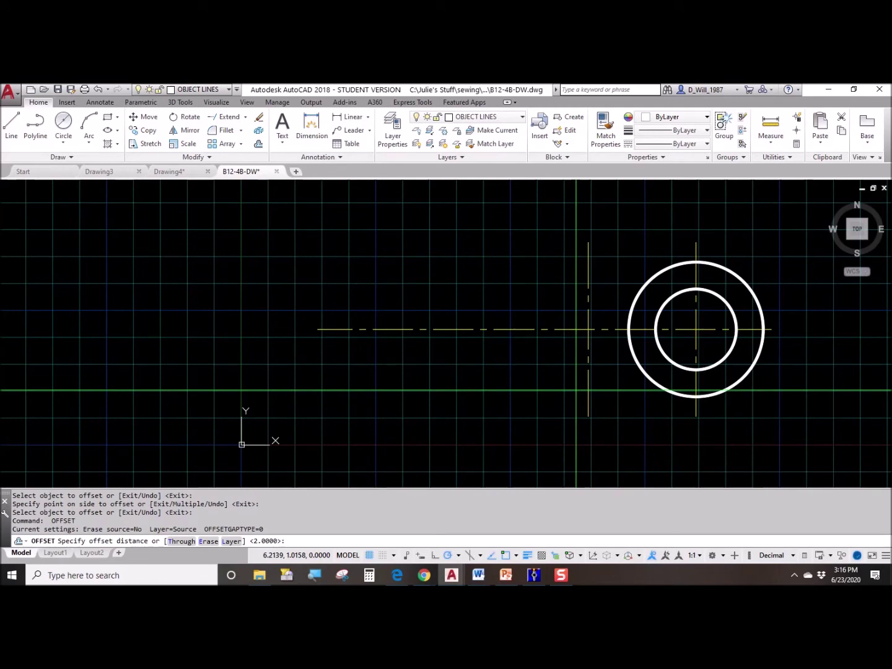
pyautogui.press('Return')
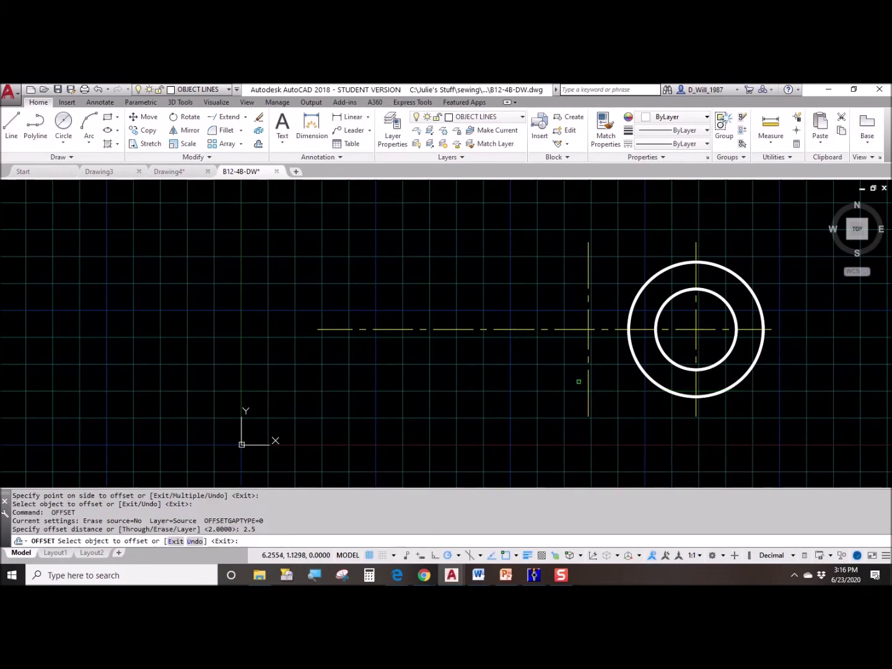
pyautogui.click(590, 377)
pyautogui.click(450, 387)
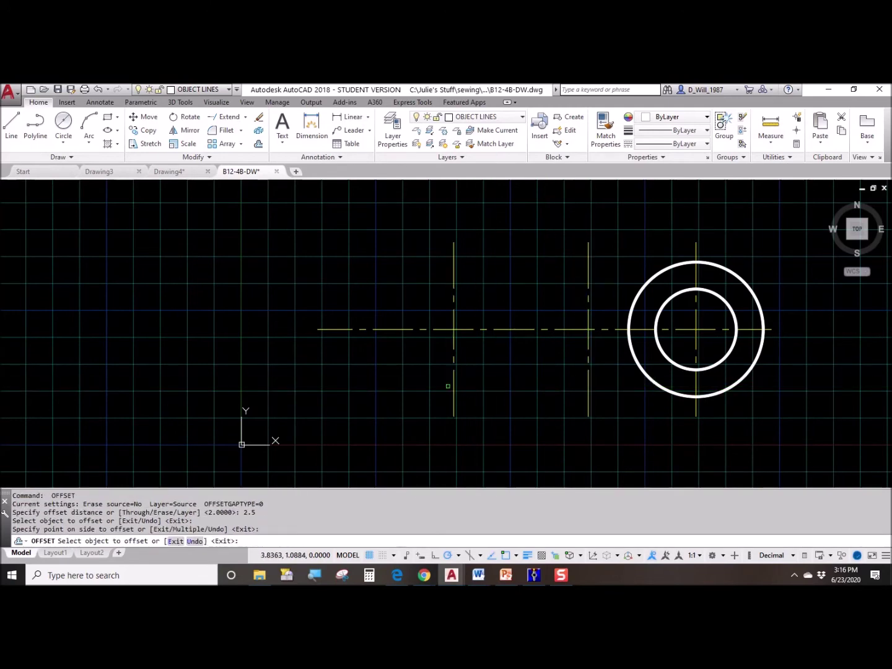
pyautogui.press('Escape')
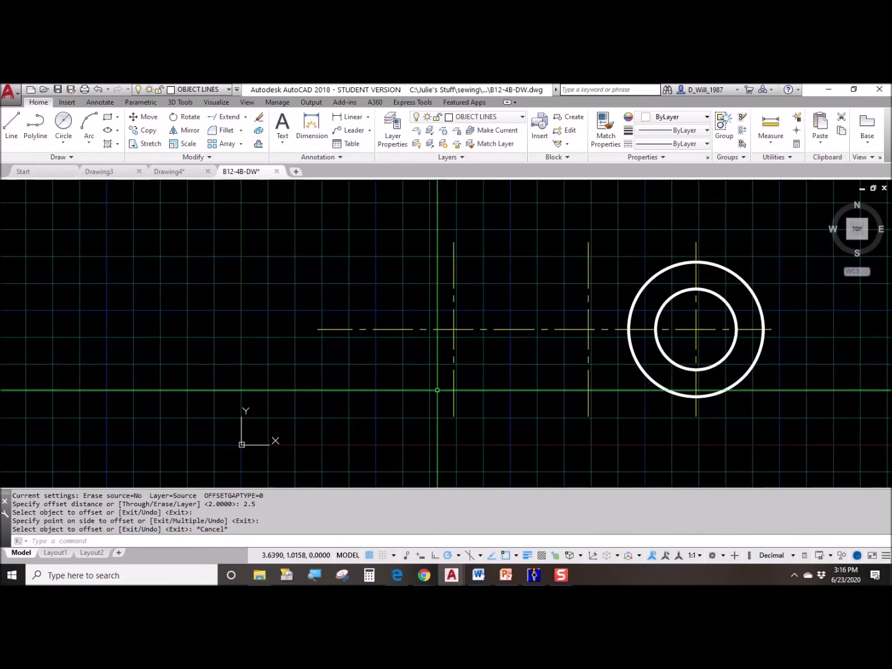
# Offset the original vertical centre line 7 units to the left.
pyautogui.press('Return')
pyautogui.write('7')
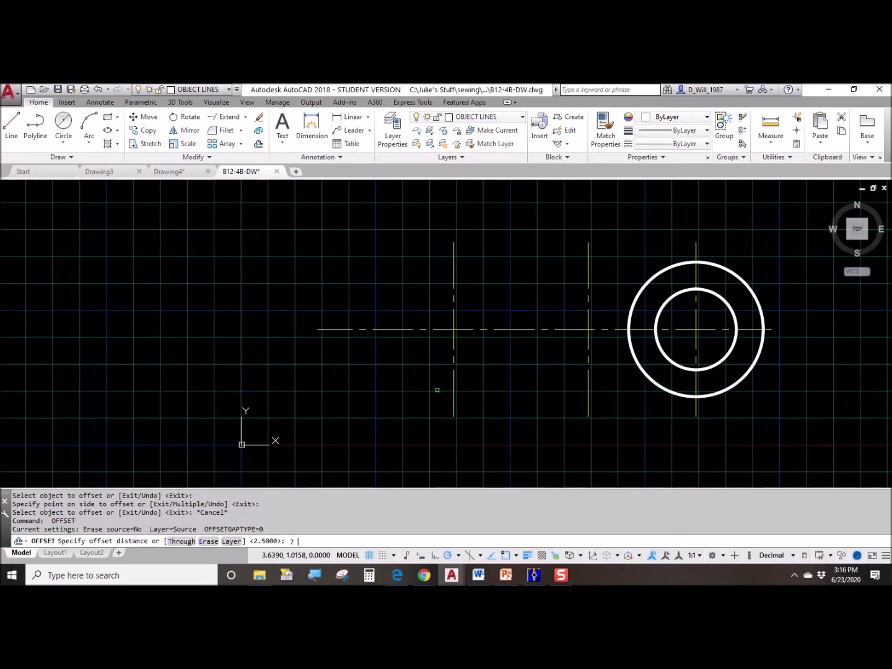
pyautogui.press('Return')
pyautogui.click(696, 390)
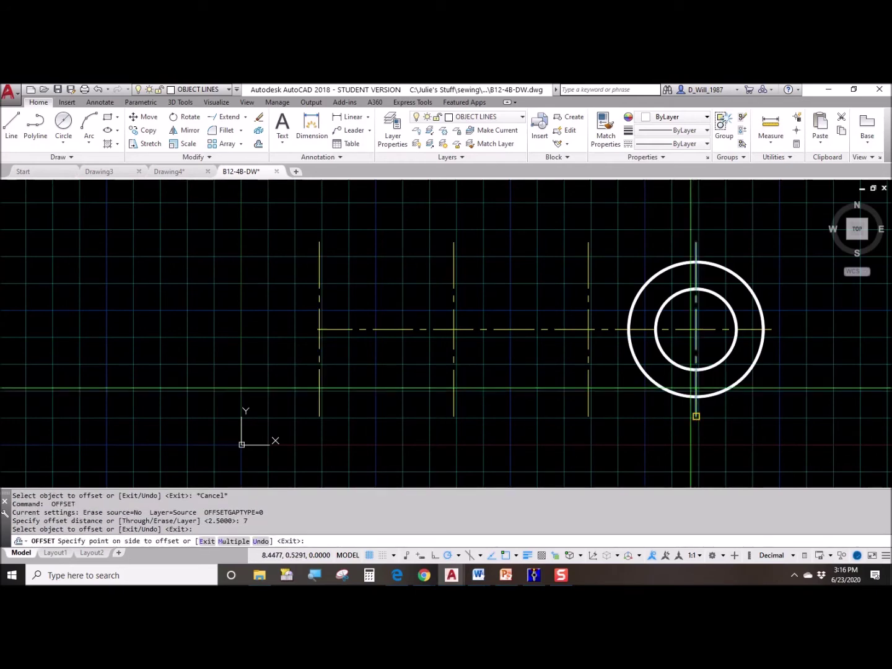
pyautogui.click(291, 390)
pyautogui.press('Escape')
# Grip-stretch the horizontal centre line's left end past the new vertical lines.
pyautogui.click(364, 331)
pyautogui.click(347, 326)
pyautogui.click(317, 328)
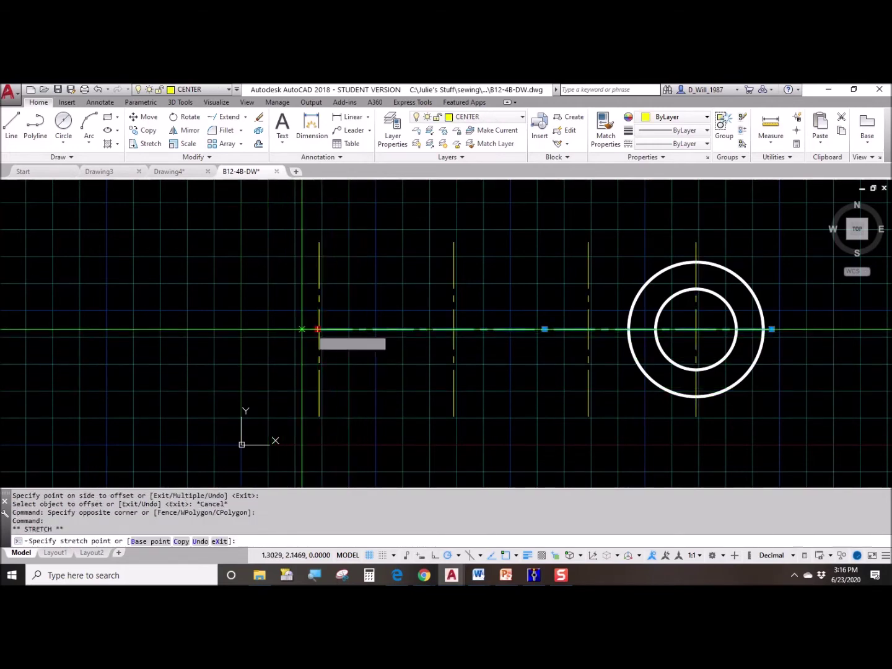
pyautogui.click(280, 329)
pyautogui.press('Escape')
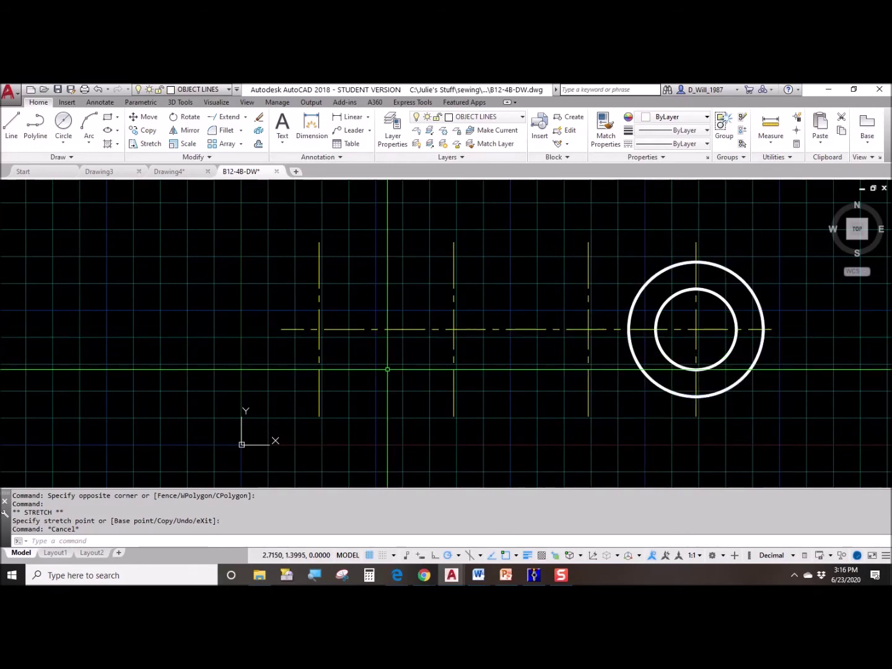
pyautogui.click(300, 243)
pyautogui.press('Escape')
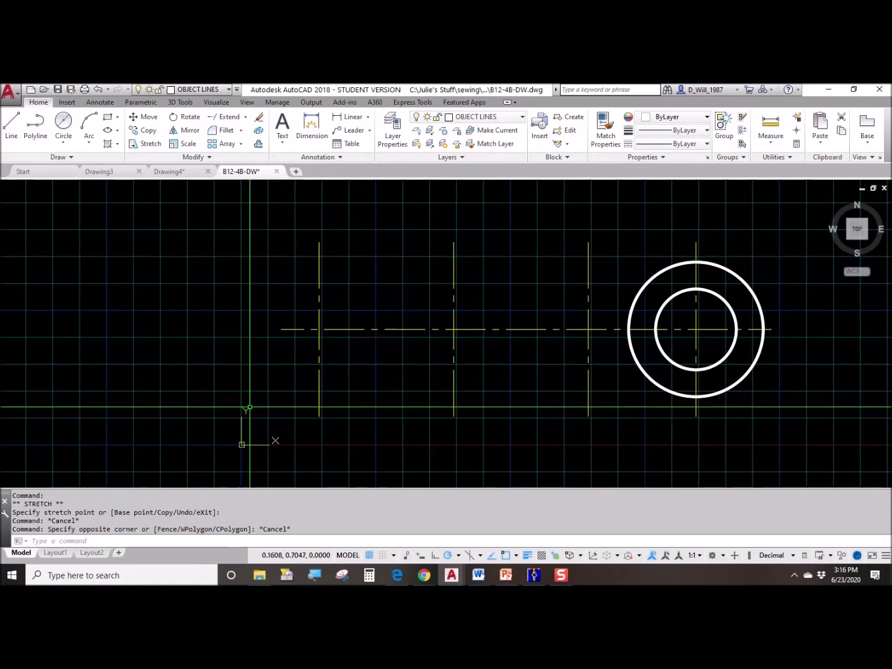
pyautogui.write('o')
pyautogui.press('Return')
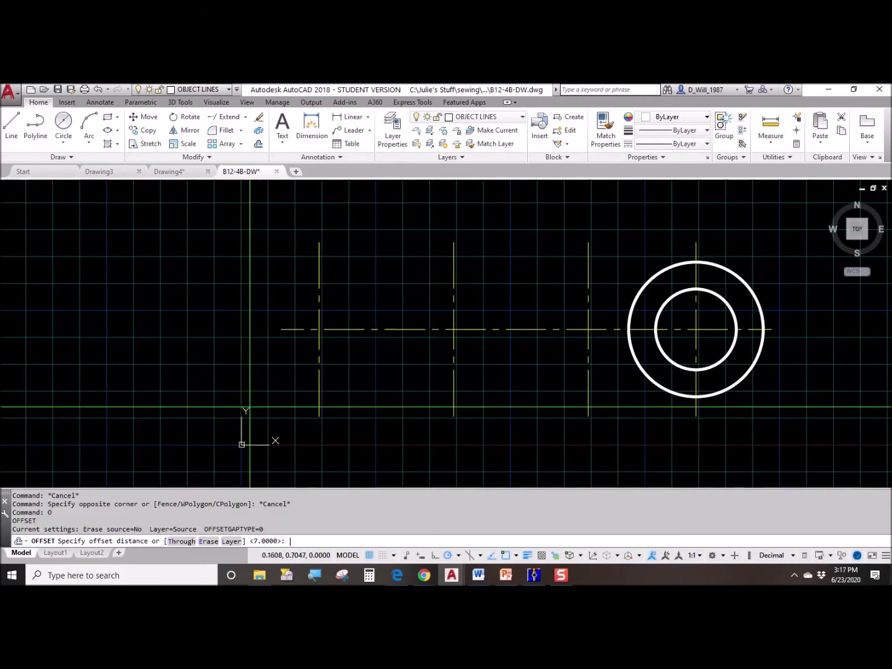
# Offset the horizontal centre line 2.25 units above and 2.25 units below.
pyautogui.write('2.25')
pyautogui.press('Return')
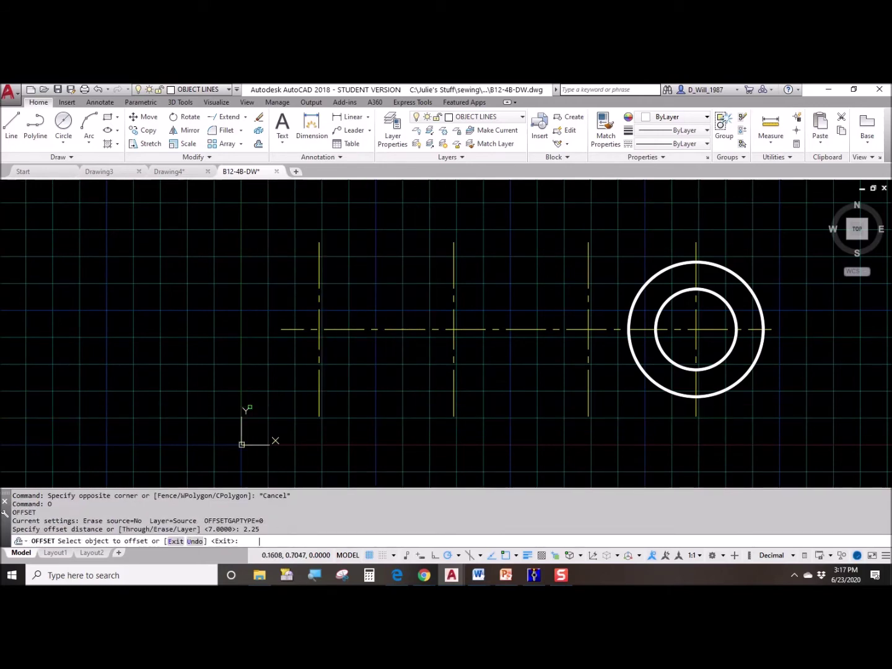
pyautogui.click(348, 330)
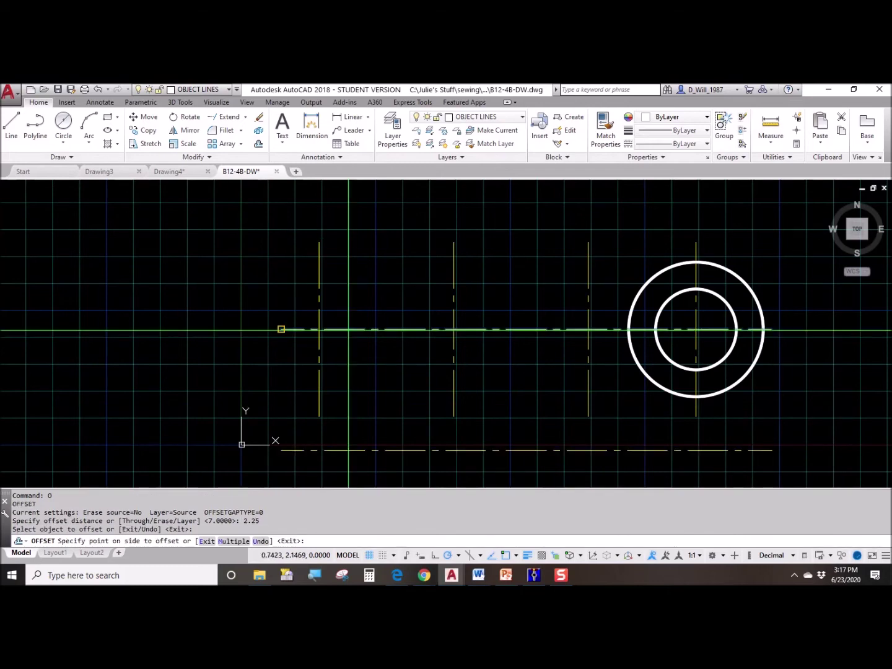
pyautogui.click(356, 309)
pyautogui.click(358, 329)
pyautogui.click(344, 393)
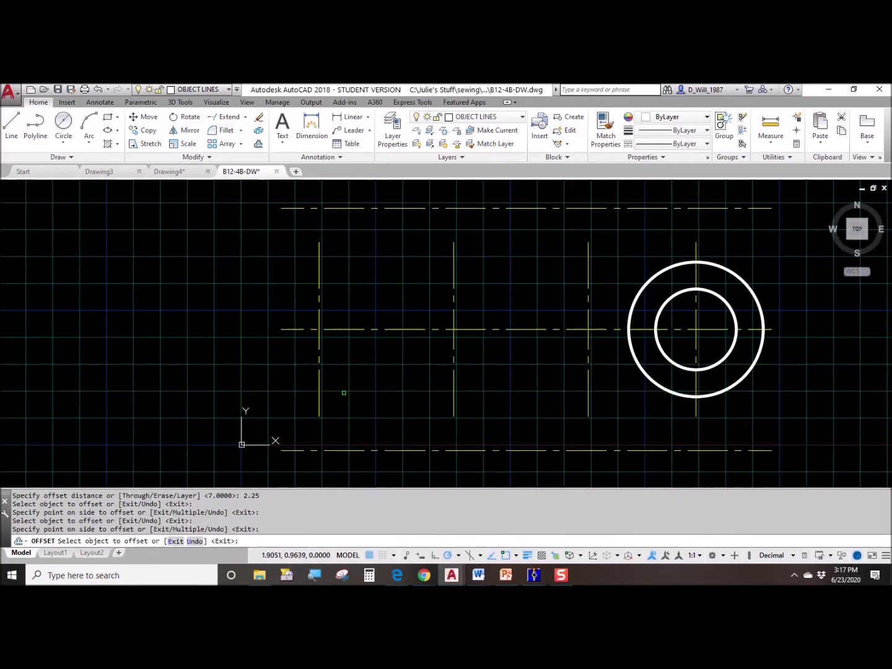
pyautogui.press('Escape')
pyautogui.scroll(-2, 334, 279)
pyautogui.moveTo(337, 283); pyautogui.dragTo(235, 303, button='middle')
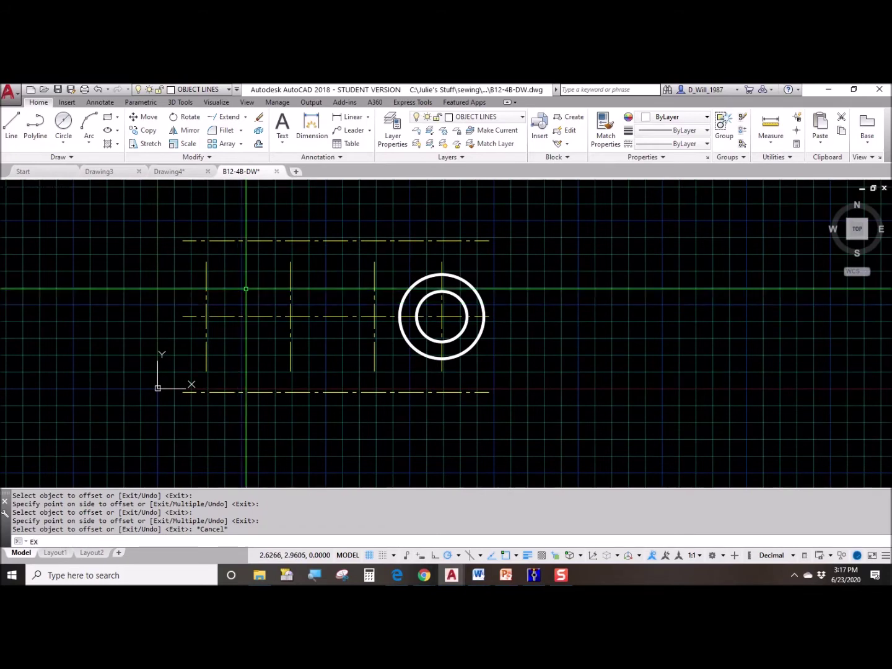
# Extend the vertical centre lines up to the top line and down to the bottom line.
pyautogui.write('ex')
pyautogui.press('Return')
pyautogui.press('Return')
pyautogui.click(318, 274)
pyautogui.click(199, 279)
pyautogui.click(368, 375)
pyautogui.click(199, 349)
pyautogui.press('Escape')
pyautogui.scroll(2, 248, 310)
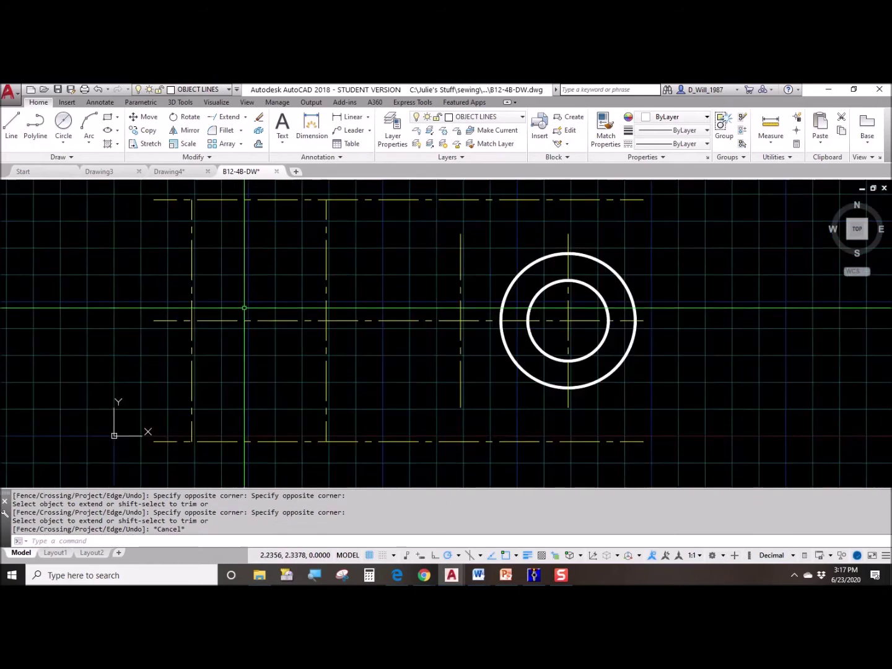
pyautogui.moveTo(333, 354); pyautogui.dragTo(319, 321, button='middle')
# Draw two diameter-1 circles on the two middle centreline intersections.
pyautogui.click(579, 276)
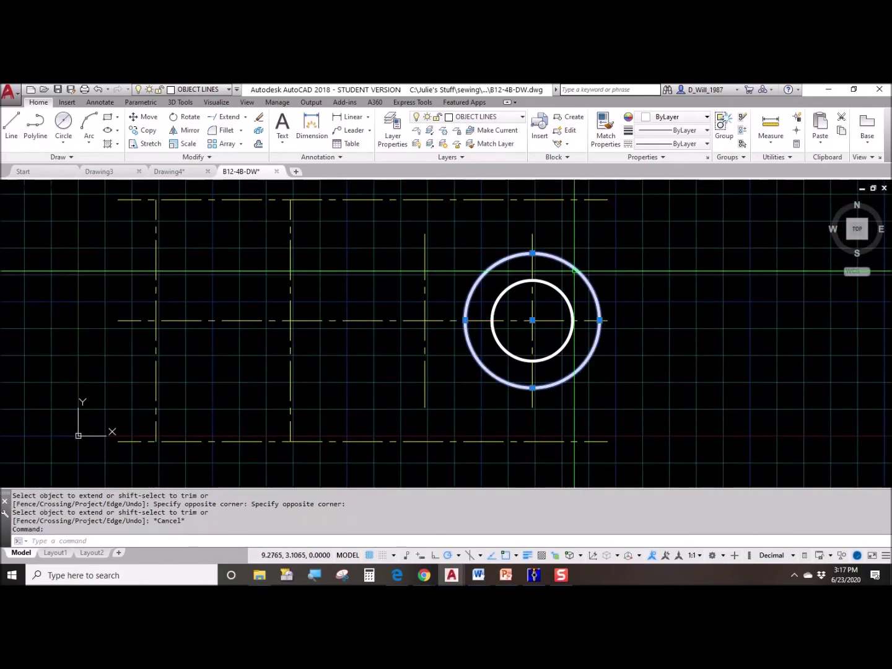
pyautogui.click(559, 291)
pyautogui.press('Escape')
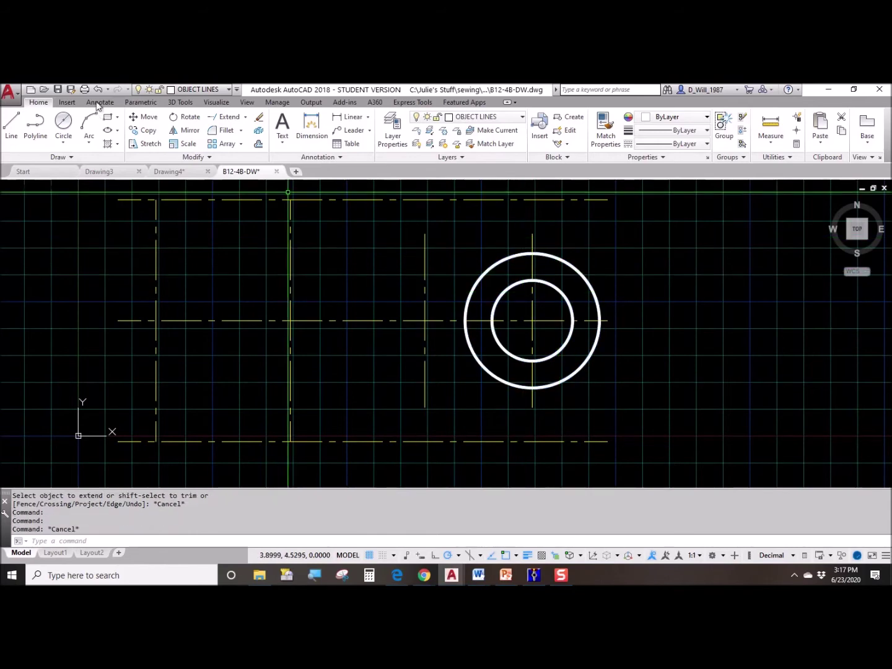
pyautogui.click(67, 144)
pyautogui.click(72, 184)
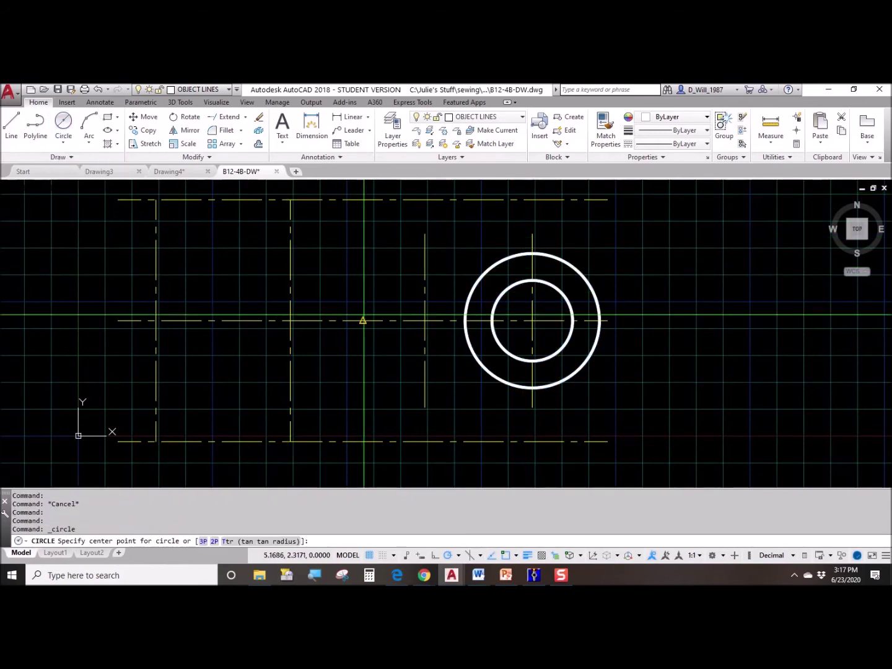
pyautogui.click(425, 320)
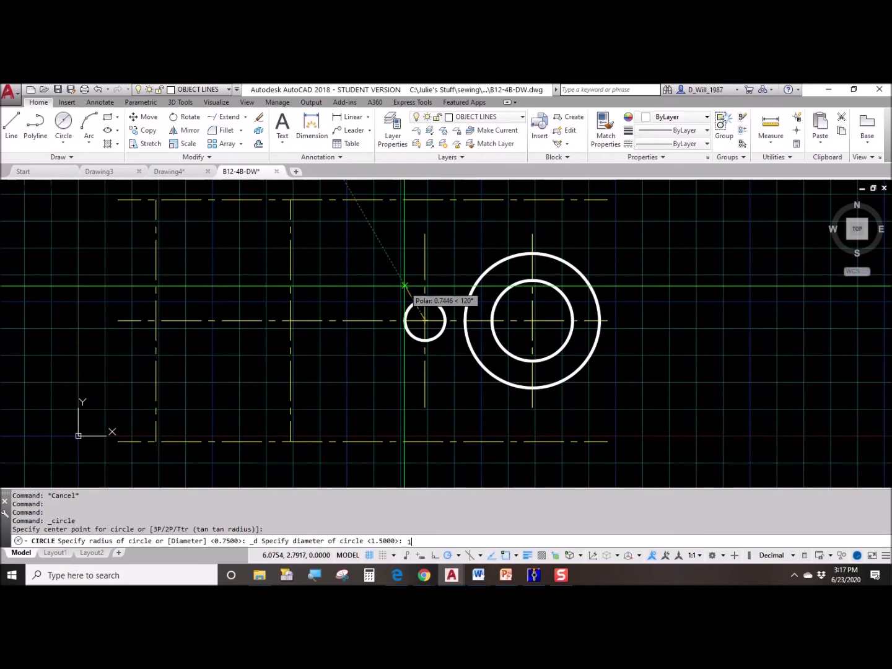
pyautogui.write('1')
pyautogui.press('Return')
pyautogui.press('Return')
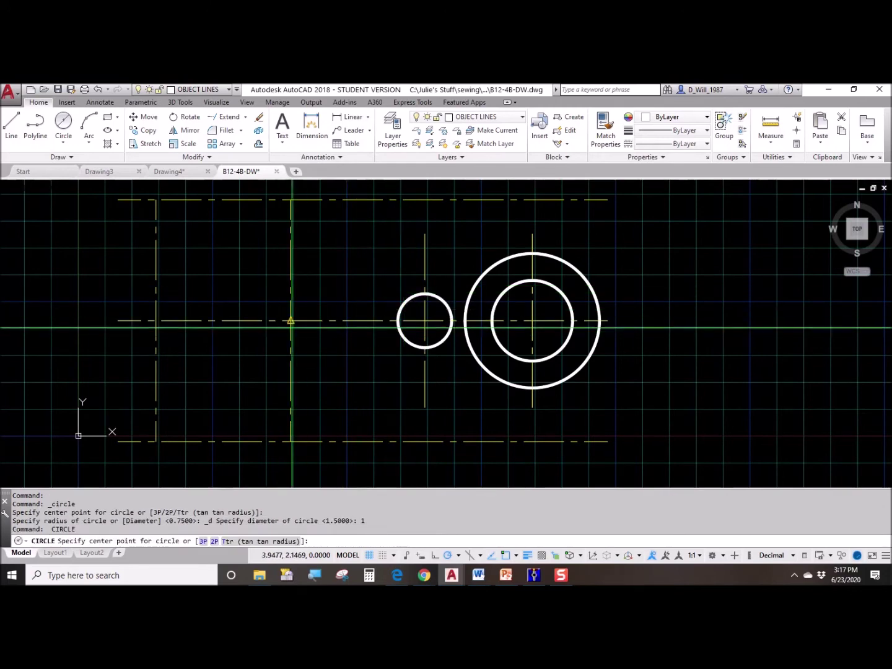
pyautogui.click(290, 320)
pyautogui.press('Return')
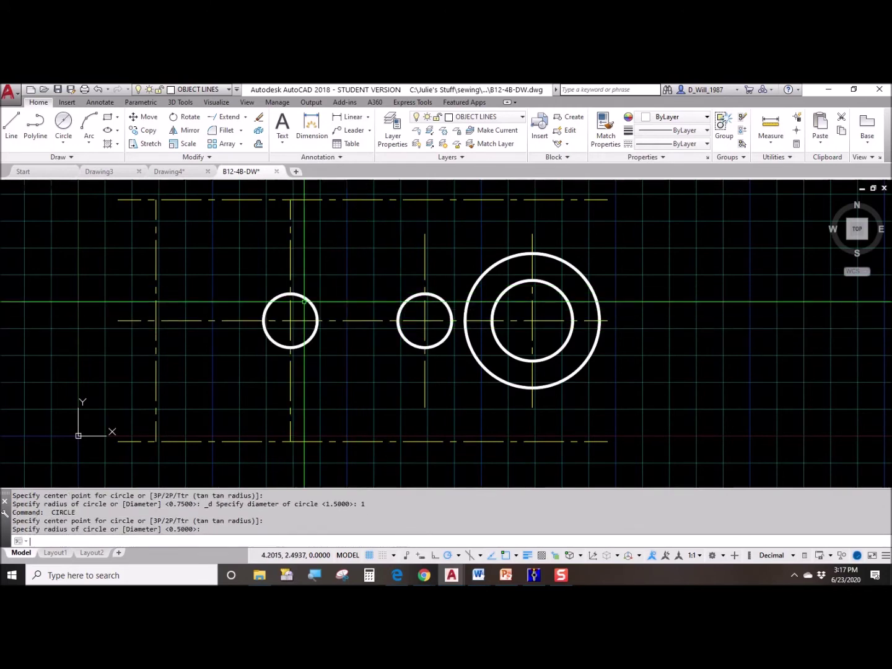
# Add a radius-1.25 circle on the leftmost centreline intersection.
pyautogui.moveTo(272, 335); pyautogui.dragTo(478, 331, button='middle')
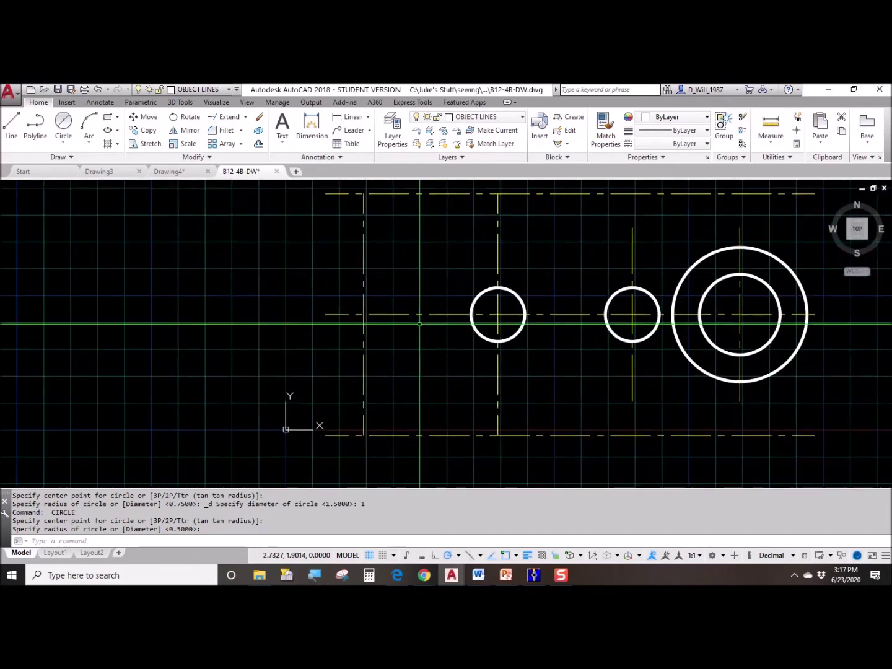
pyautogui.click(69, 144)
pyautogui.click(65, 183)
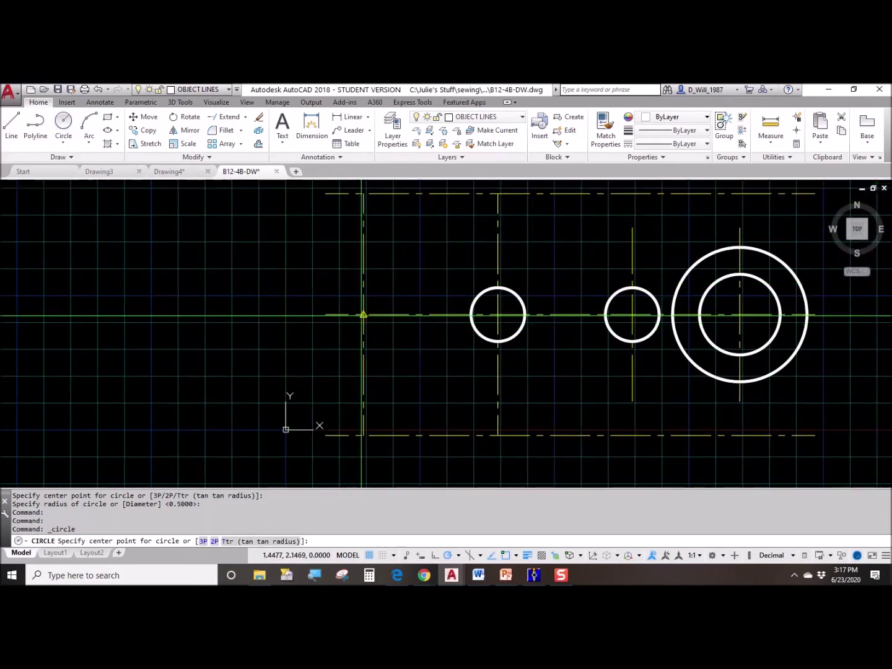
pyautogui.click(363, 315)
pyautogui.write('1.25')
pyautogui.press('Return')
pyautogui.moveTo(429, 298)
pyautogui.mouseDown(button='middle')
pyautogui.moveTo(371, 311)
pyautogui.moveTo(371, 320)
pyautogui.mouseUp(button='middle')
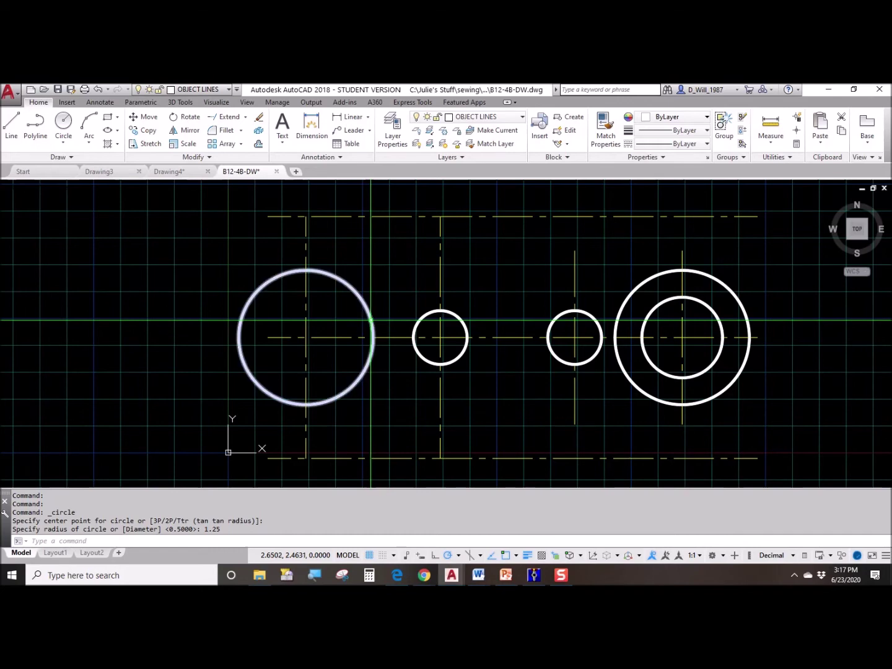
pyautogui.press('Return')
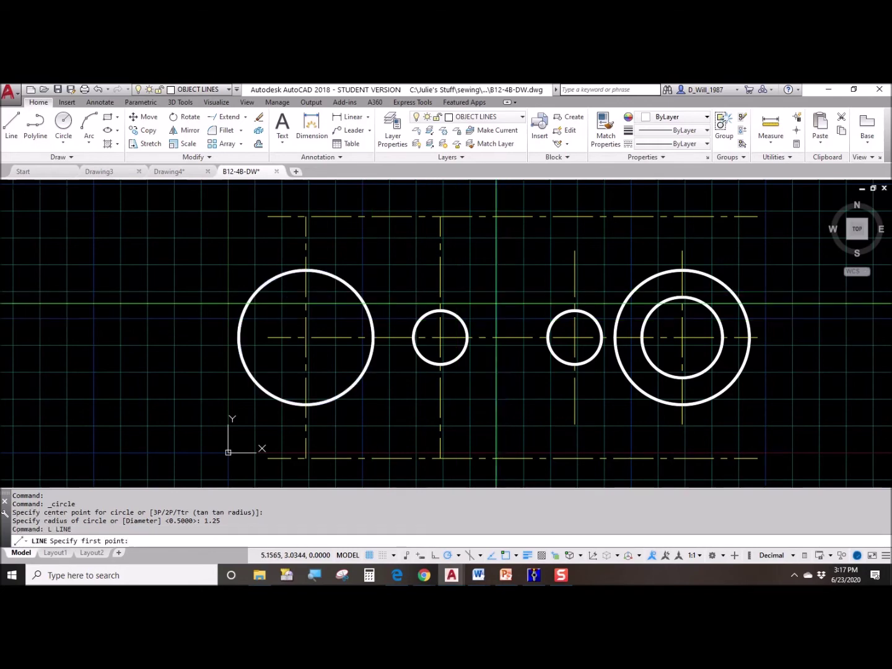
# Enable Quadrant snap and join the two small circles' tops and bottoms into a slot.
pyautogui.click(516, 554)
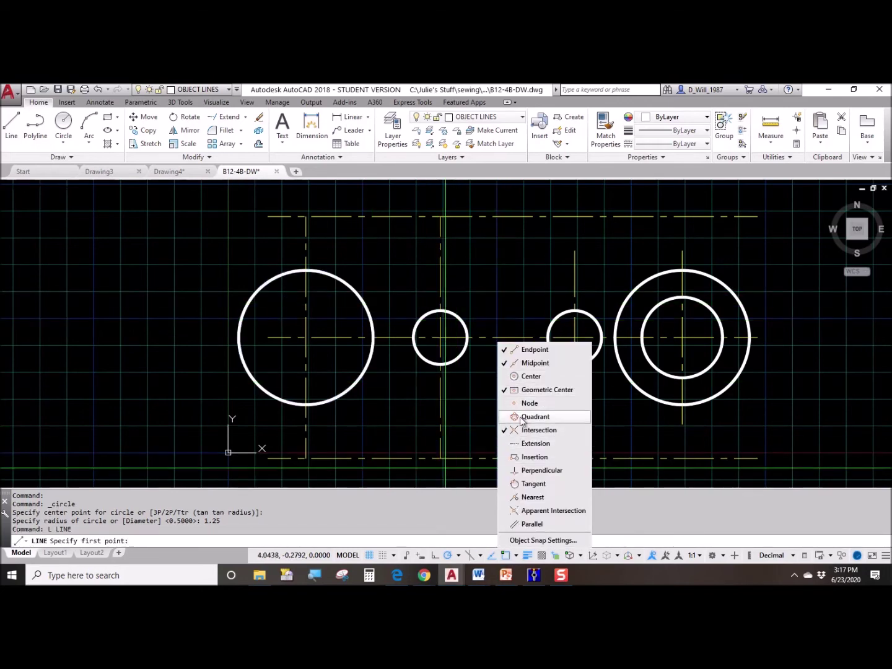
pyautogui.click(527, 272)
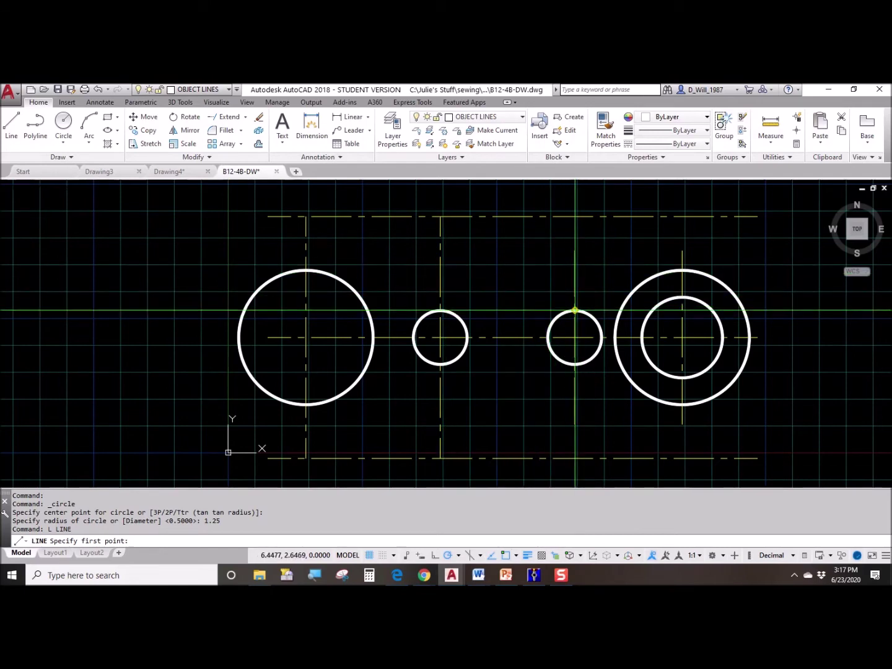
pyautogui.click(571, 309)
pyautogui.click(440, 310)
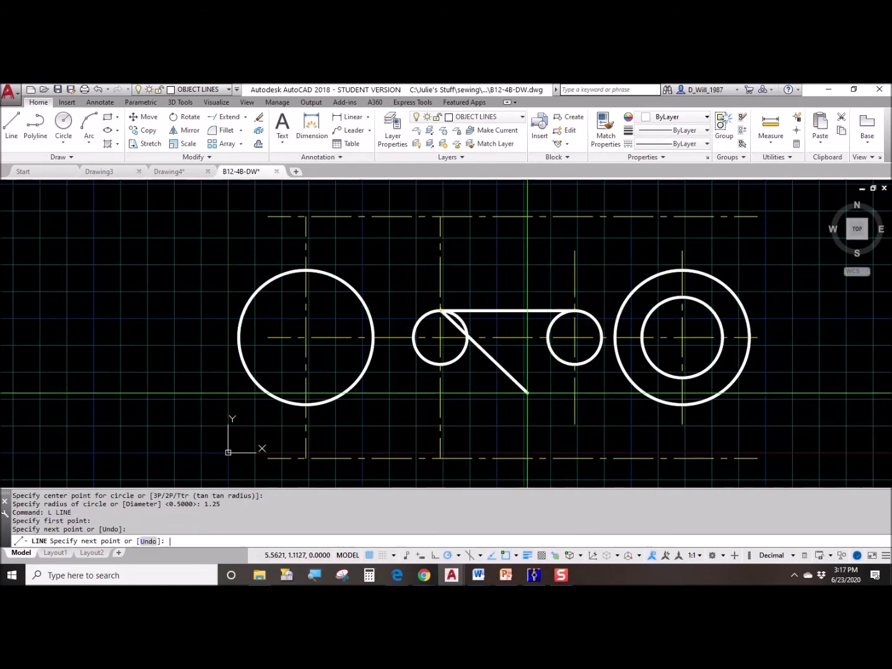
pyautogui.press('Return')
pyautogui.press('Return')
pyautogui.click(575, 364)
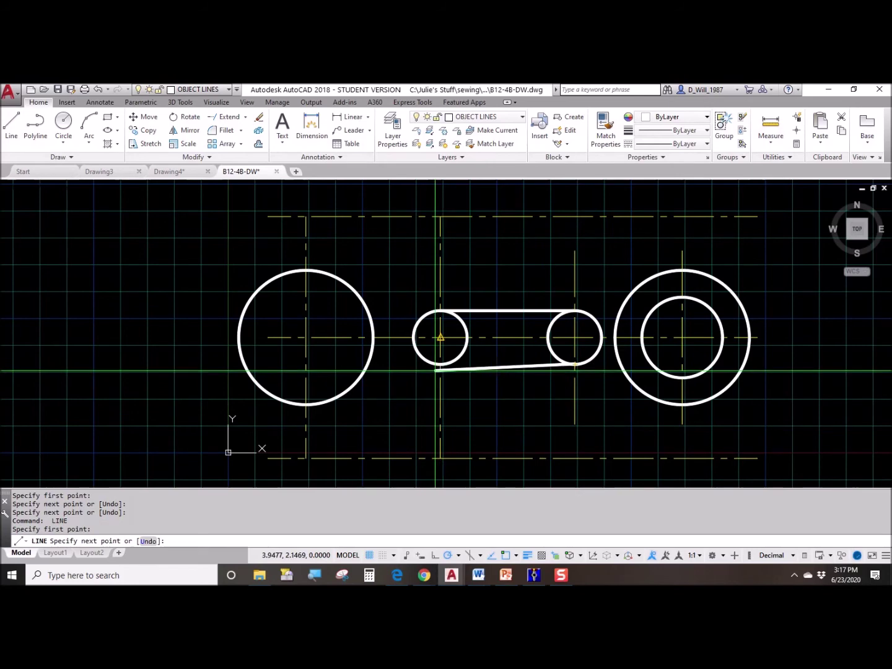
pyautogui.click(440, 365)
pyautogui.press('Return')
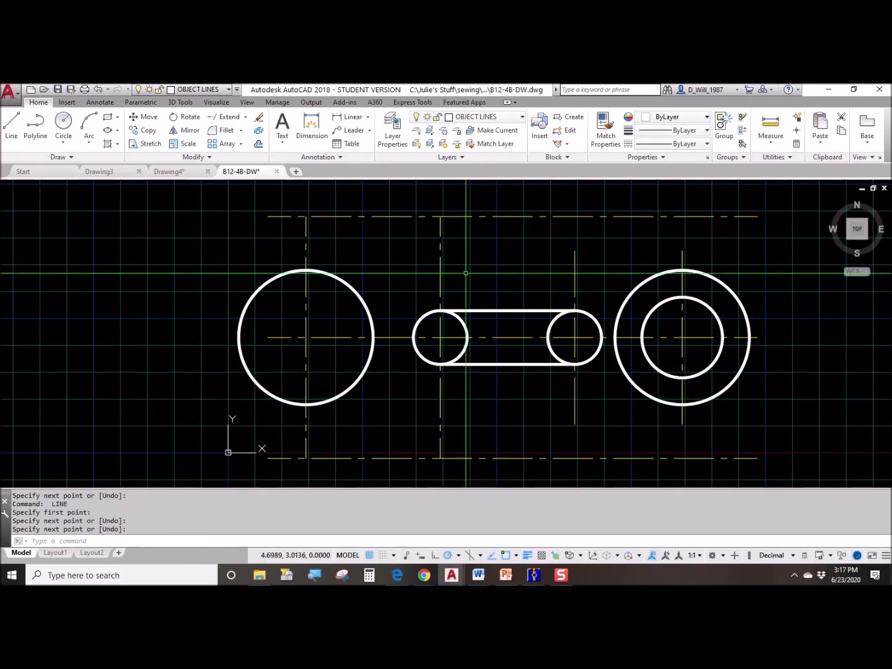
pyautogui.click(398, 273)
pyautogui.press('Escape')
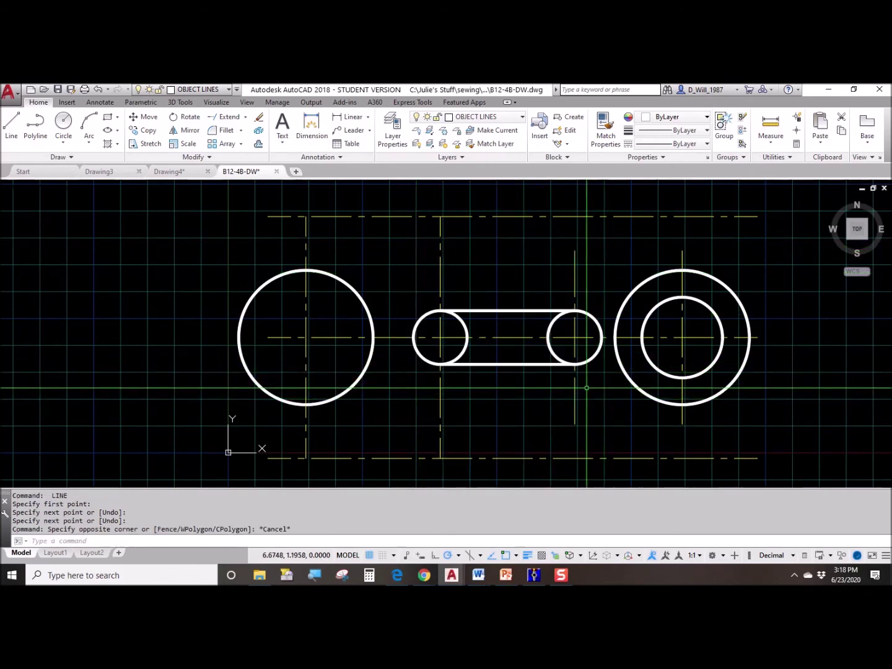
# Draw horizontal lines leftward from the top and bottom of the large right circle.
pyautogui.moveTo(586, 389); pyautogui.dragTo(535, 392, button='middle')
pyautogui.write('l')
pyautogui.press('Return')
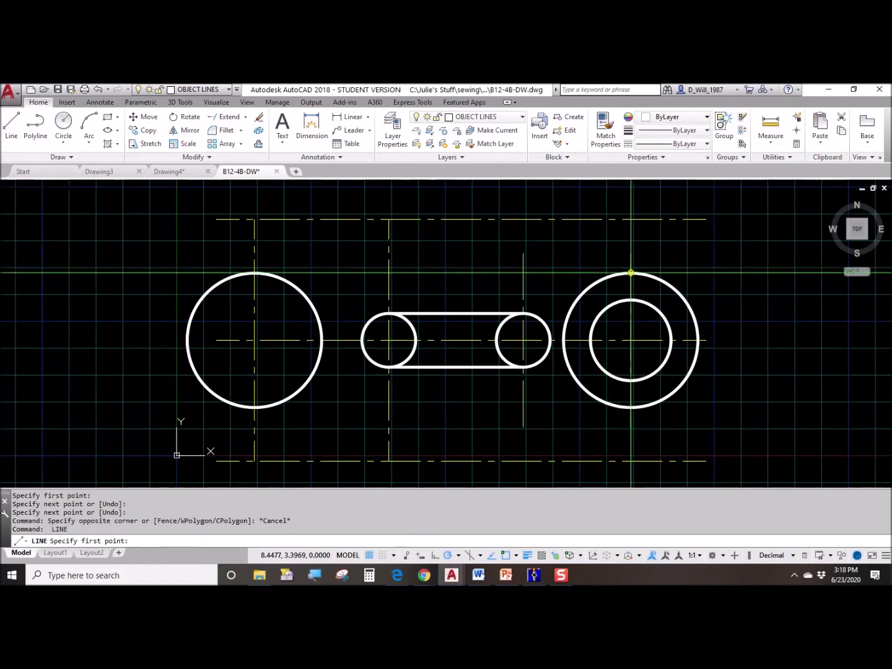
pyautogui.click(630, 273)
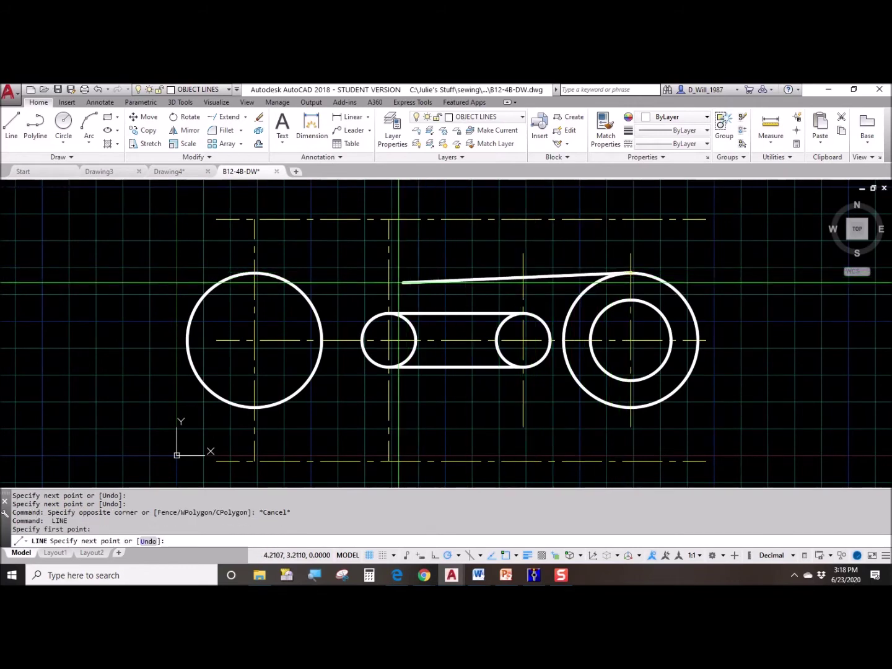
pyautogui.click(320, 273)
pyautogui.press('Return')
pyautogui.press('Return')
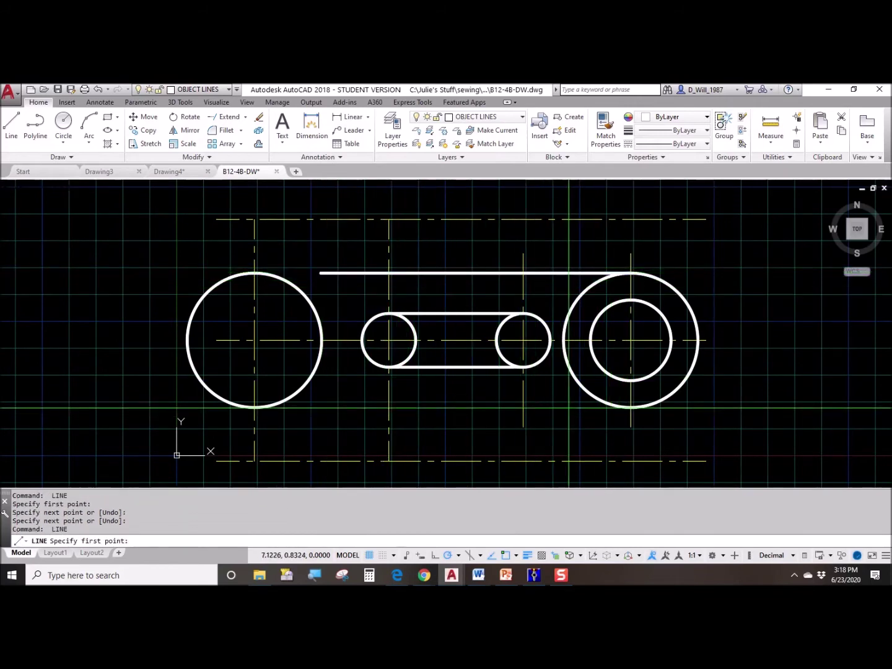
pyautogui.click(631, 407)
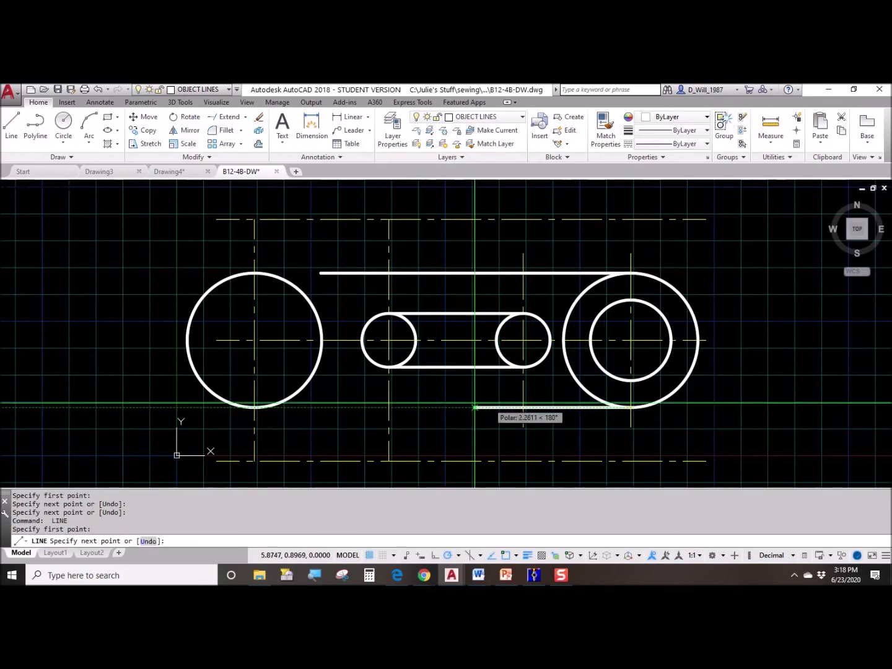
pyautogui.click(351, 407)
pyautogui.press('Escape')
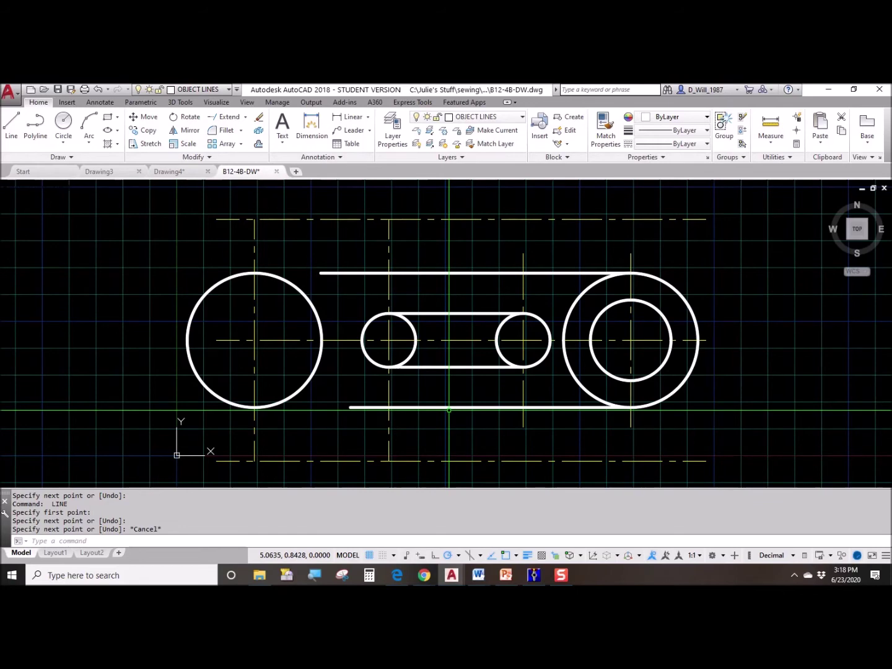
# Draw the left end's top and bottom edges over to the next centreline.
pyautogui.press('Return')
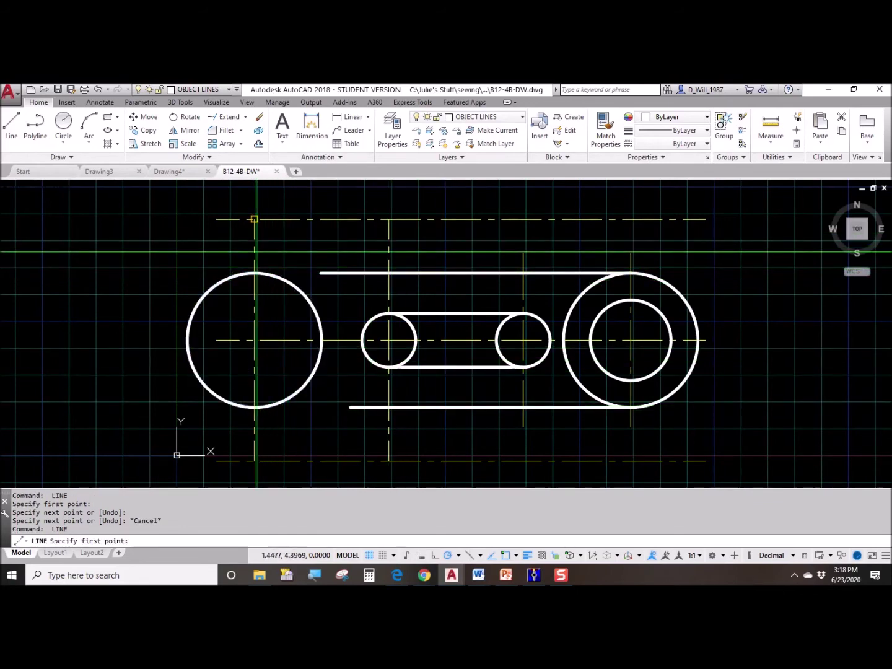
pyautogui.click(254, 219)
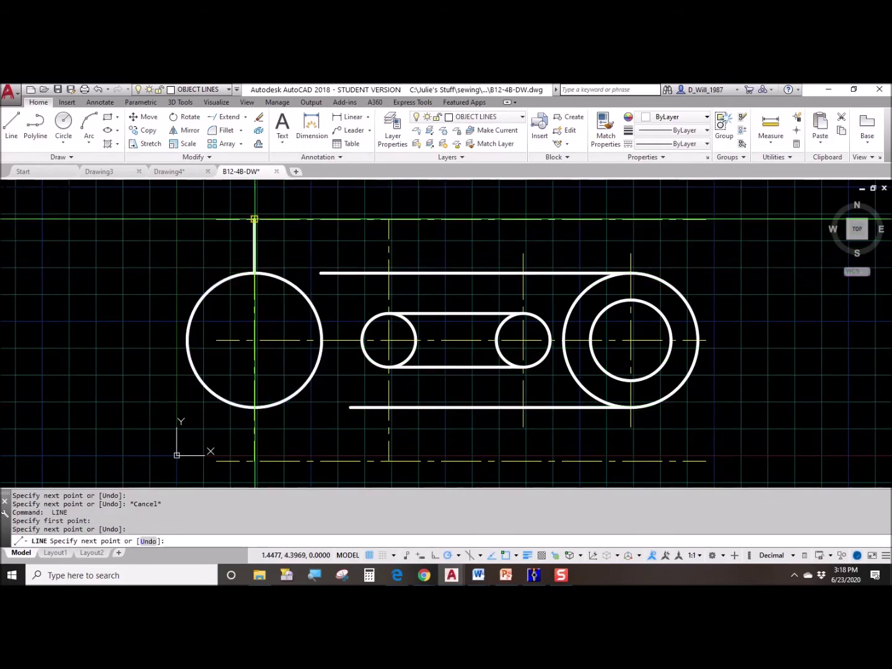
pyautogui.click(389, 218)
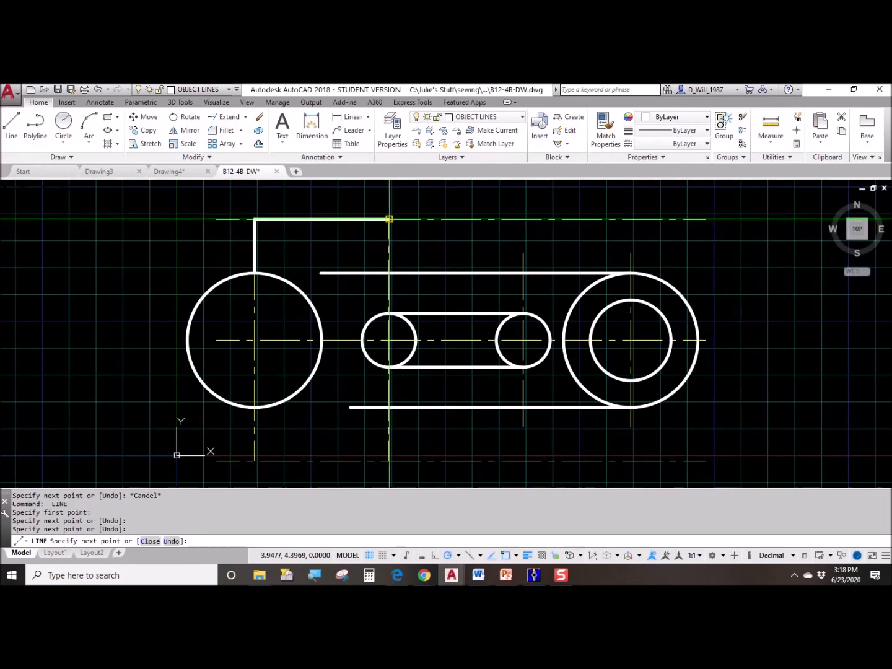
pyautogui.press('Return')
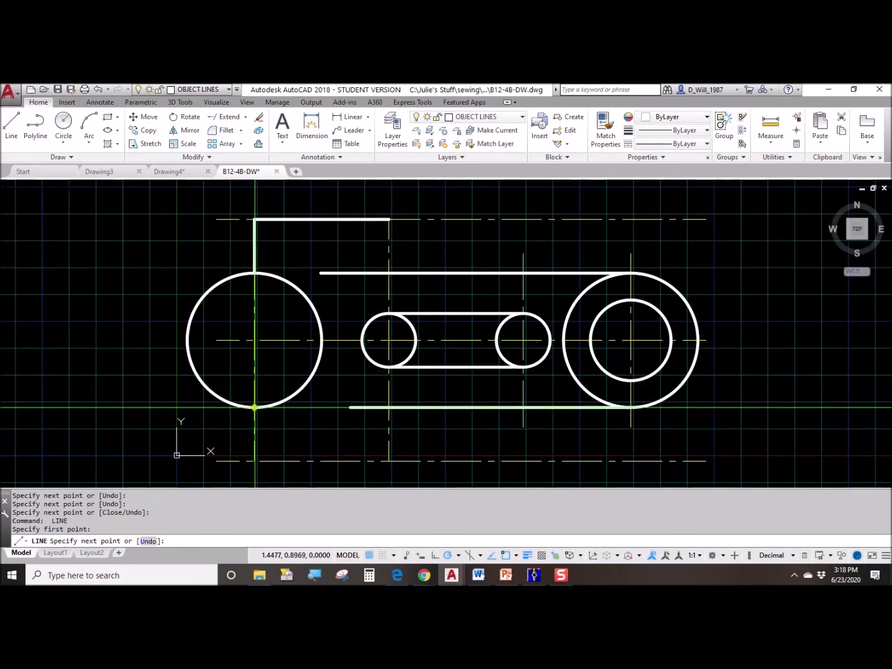
pyautogui.click(254, 460)
pyautogui.click(389, 460)
pyautogui.press('Escape')
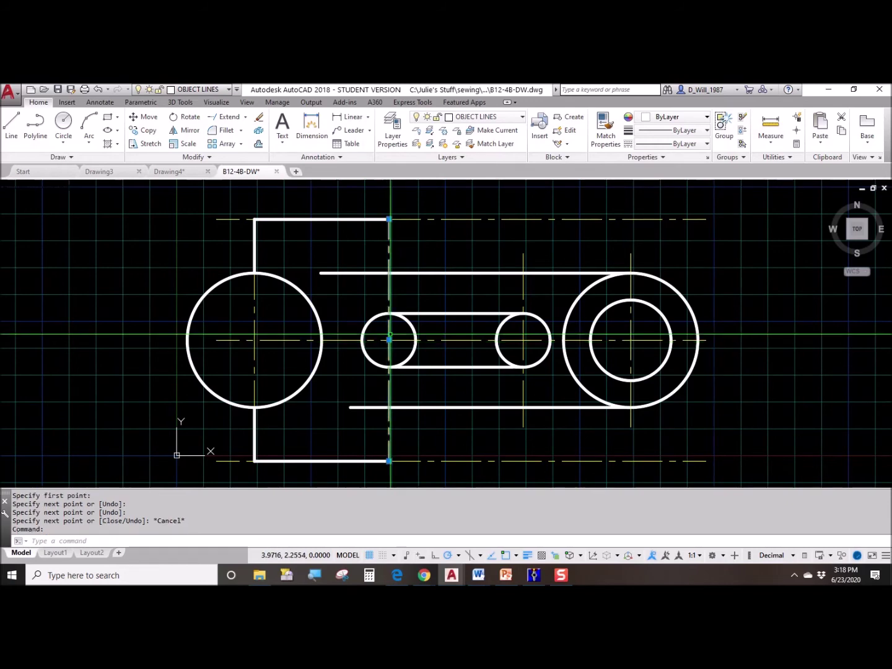
pyautogui.click(410, 321)
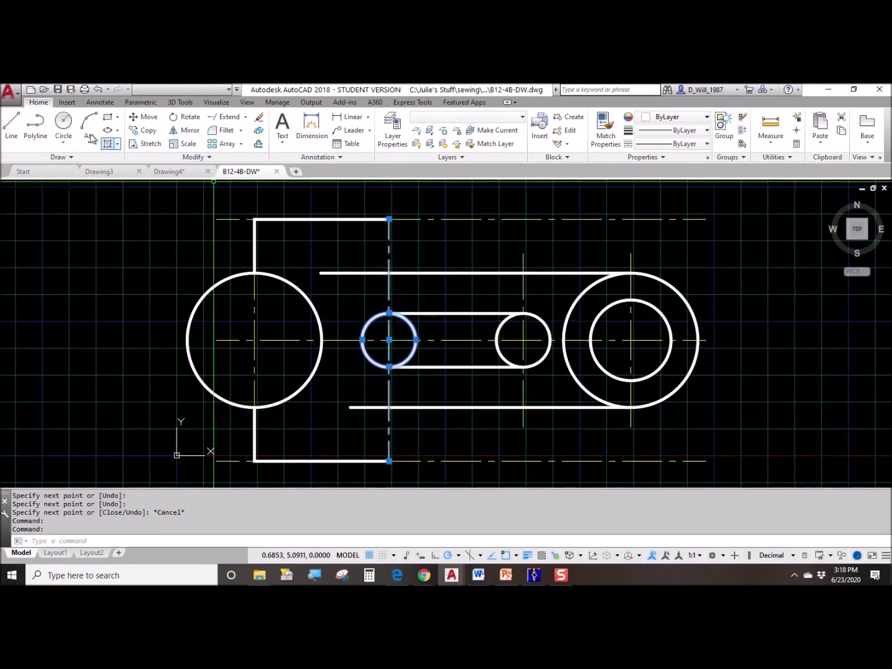
# Draw radius-1 circles at the right ends of the left-end top and bottom edges.
pyautogui.click(63, 121)
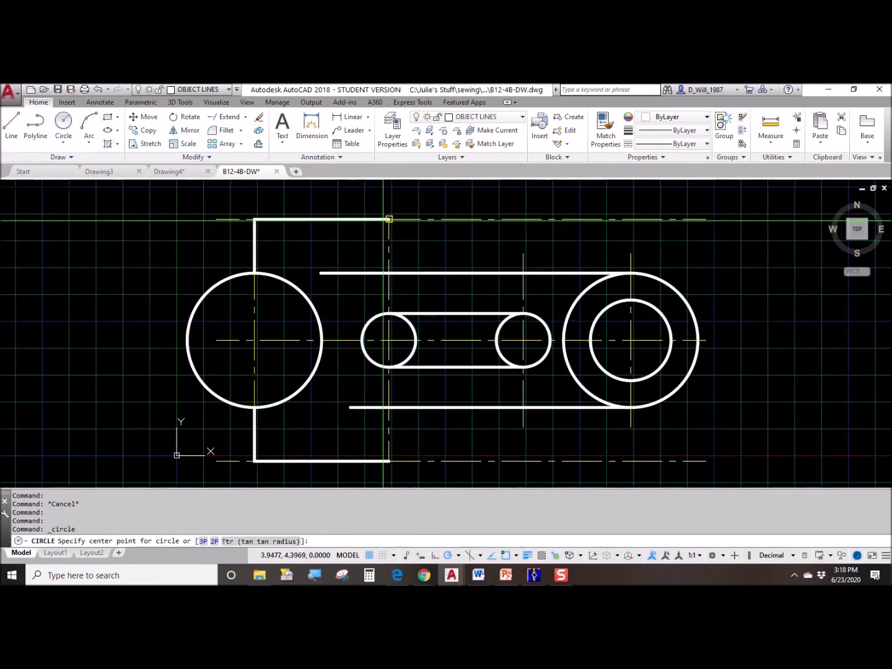
pyautogui.click(388, 218)
pyautogui.write('1')
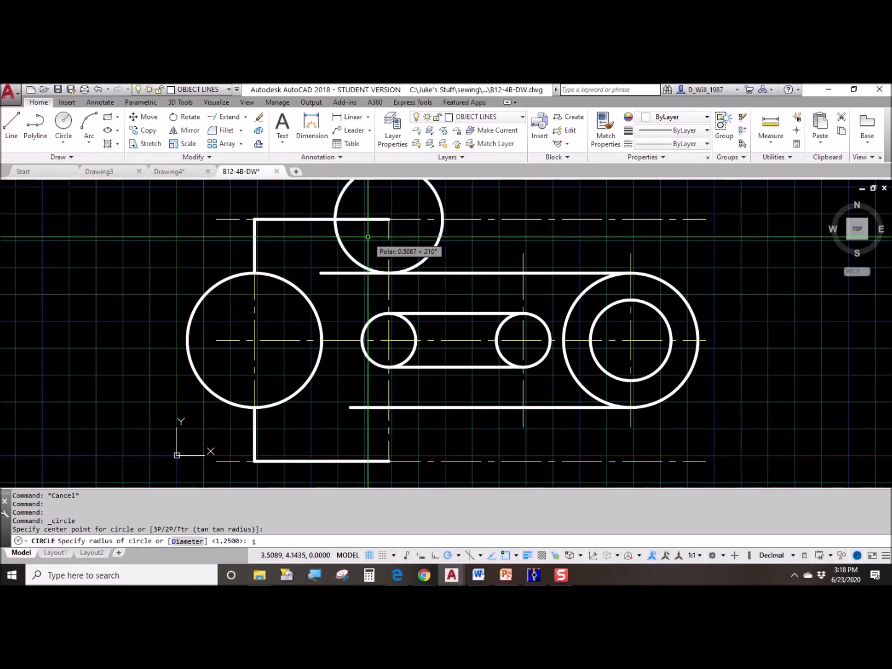
pyautogui.press('Return')
pyautogui.press('Delete')
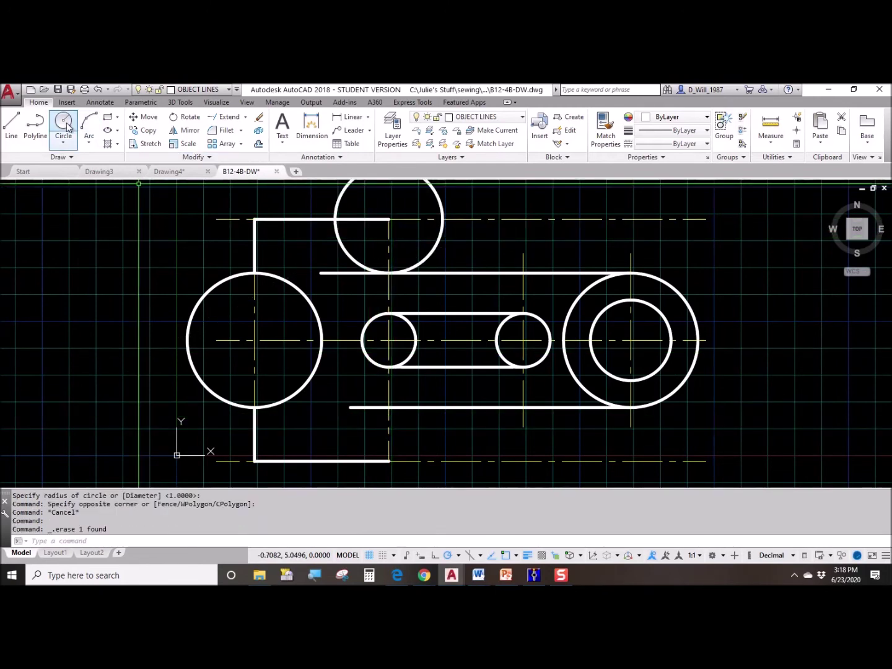
pyautogui.click(63, 121)
pyautogui.click(388, 460)
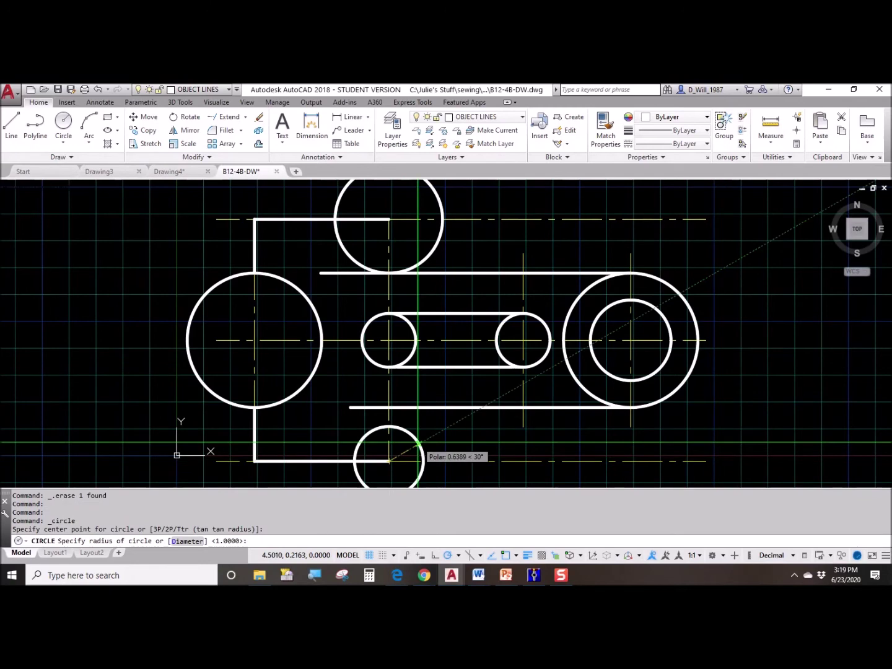
pyautogui.write('1')
pyautogui.press('Return')
pyautogui.scroll(-4, 372, 428)
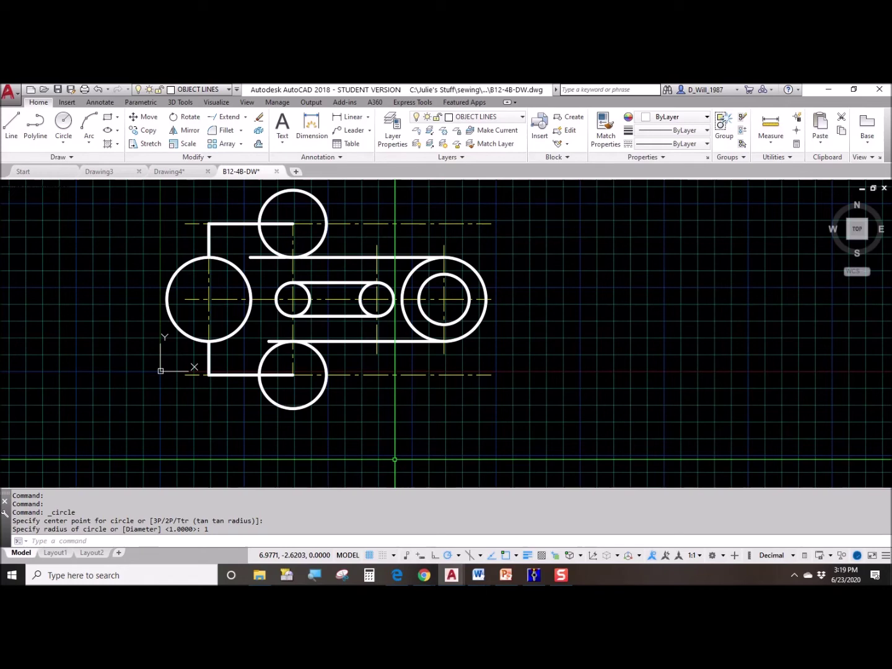
pyautogui.write('TR')
pyautogui.press('Return')
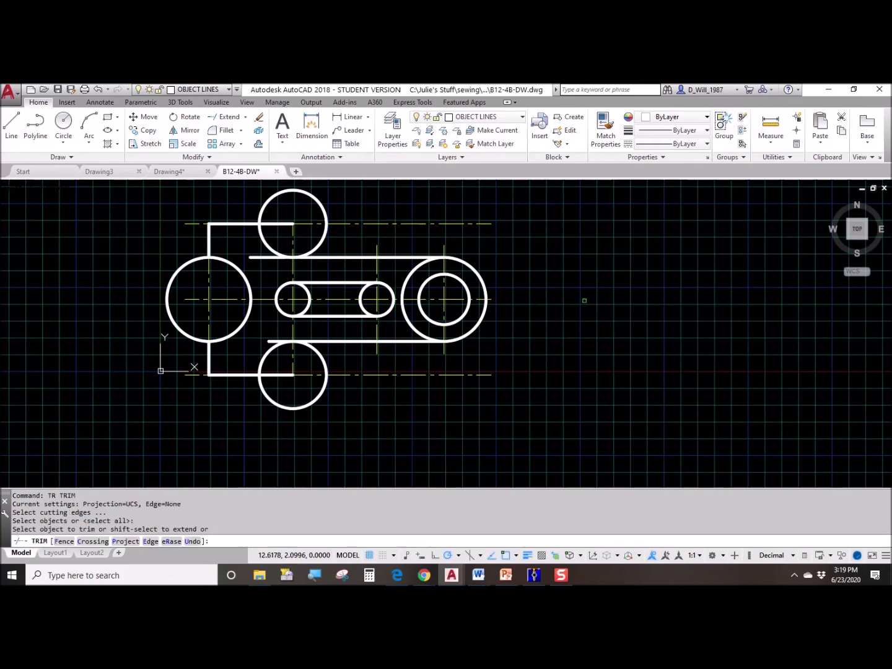
# Trim the left half of the right-end circle and the slot circles' inner arcs.
pyautogui.scroll(4, 582, 298)
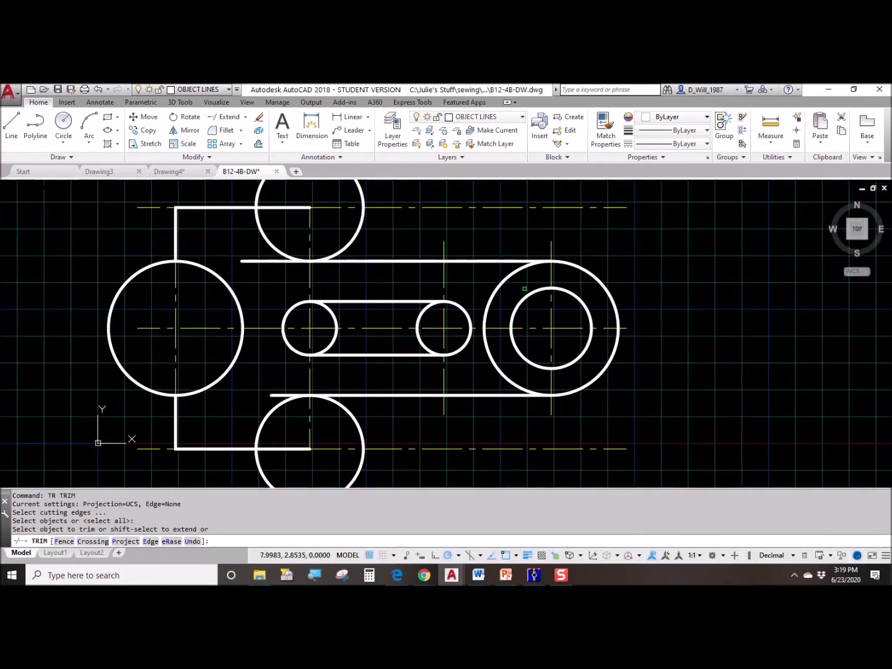
pyautogui.click(506, 277)
pyautogui.click(487, 345)
pyautogui.click(438, 340)
pyautogui.click(437, 342)
pyautogui.click(423, 340)
pyautogui.click(420, 318)
pyautogui.click(331, 317)
pyautogui.click(333, 343)
pyautogui.click(328, 365)
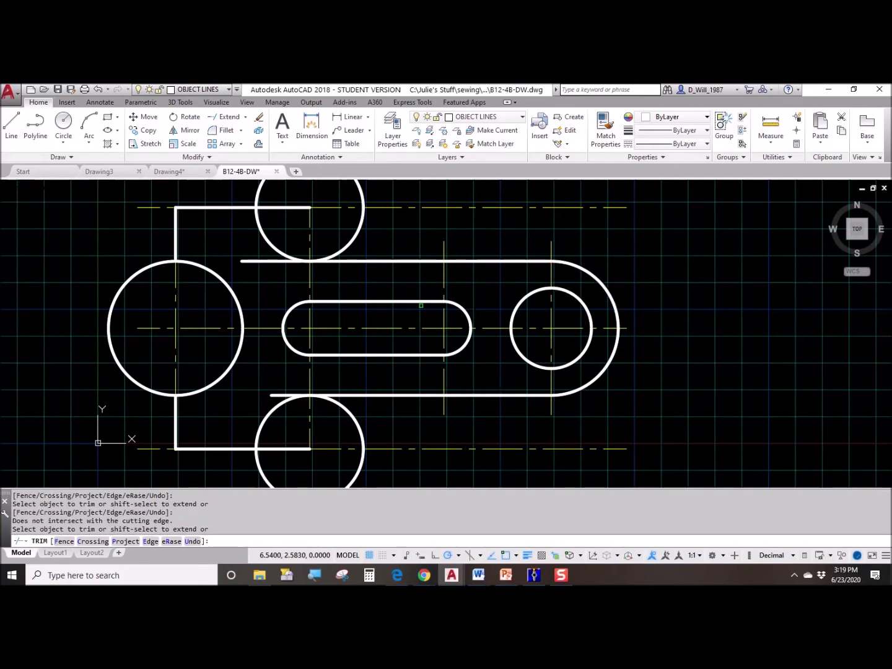
# Trim the upper and lower radius-1 circles into corner arcs and cut the edge lines inside them.
pyautogui.moveTo(363, 376); pyautogui.dragTo(353, 305, button='middle')
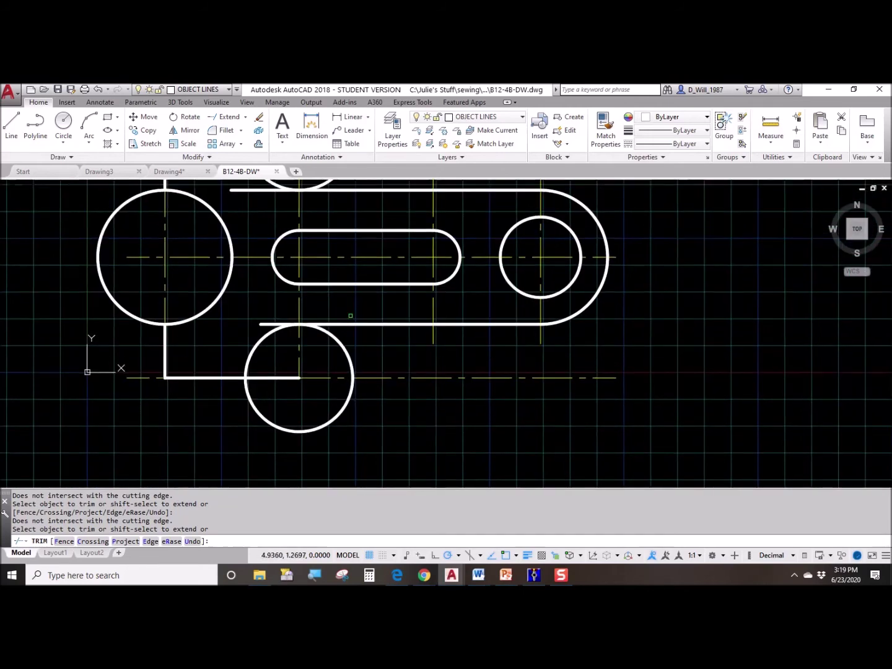
pyautogui.click(338, 338)
pyautogui.click(349, 408)
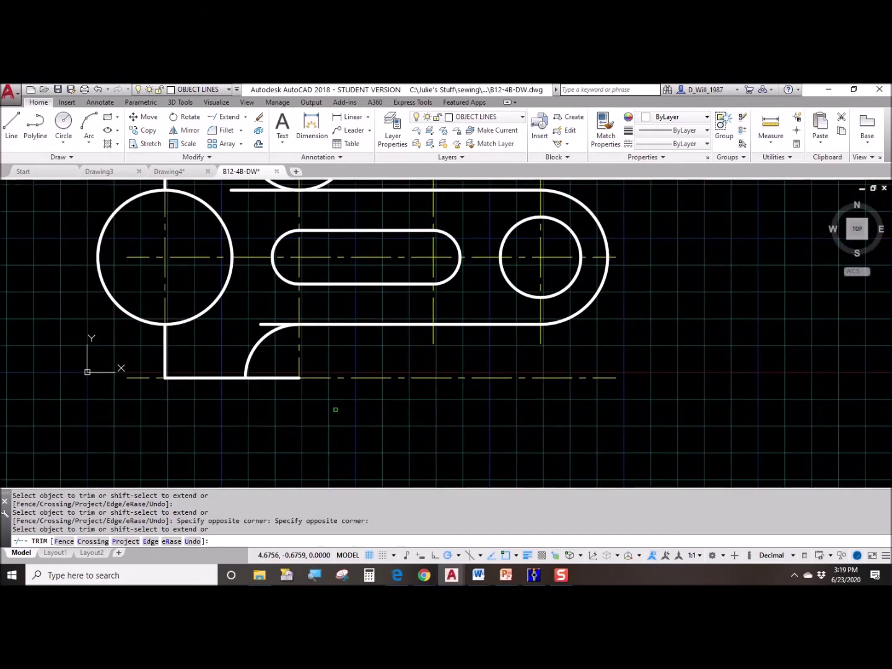
pyautogui.click(277, 378)
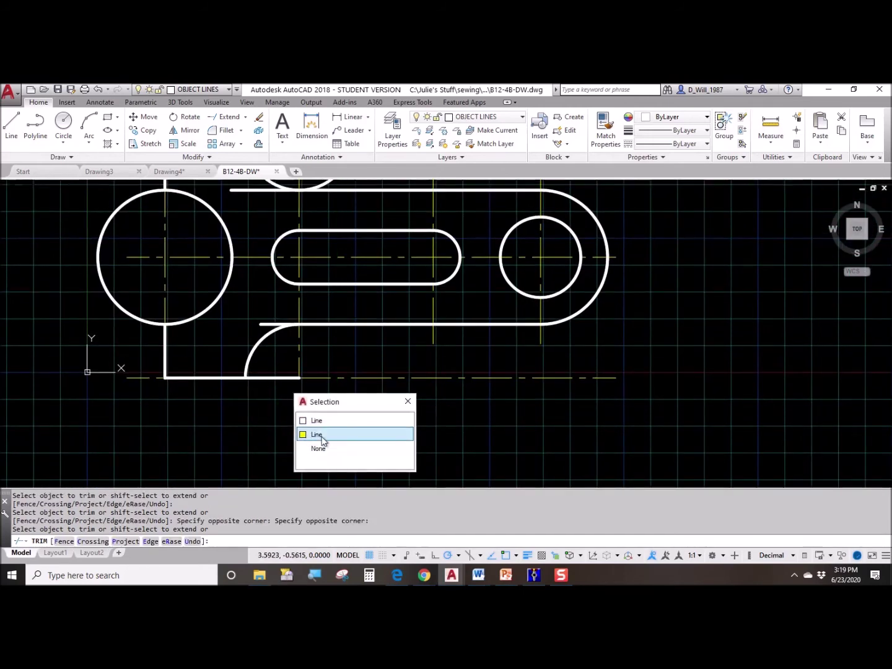
pyautogui.click(311, 422)
pyautogui.moveTo(295, 382)
pyautogui.mouseDown(button='middle')
pyautogui.moveTo(338, 442)
pyautogui.moveTo(341, 482)
pyautogui.mouseUp(button='middle')
pyautogui.click(273, 200)
pyautogui.click(315, 236)
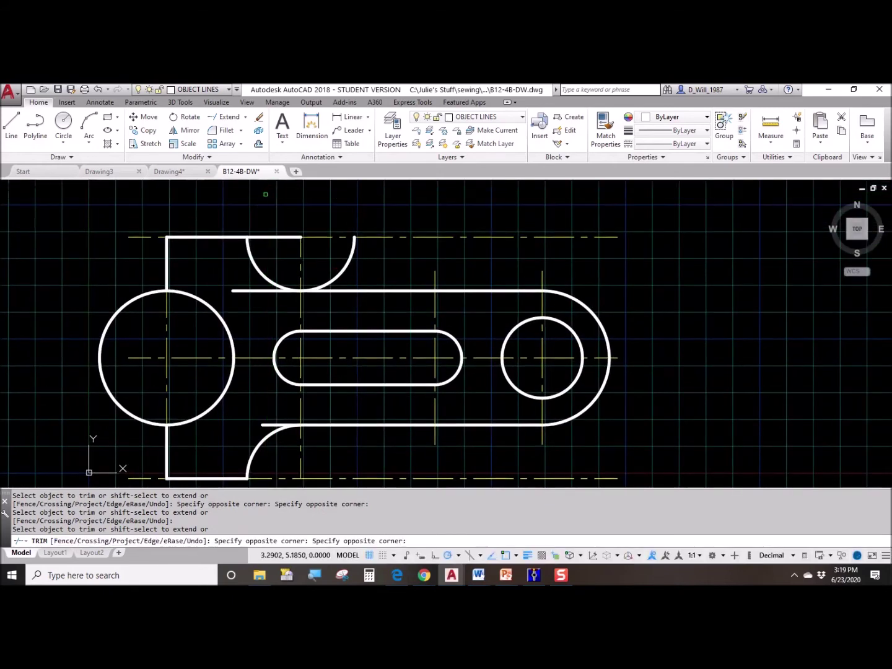
pyautogui.click(337, 271)
pyautogui.click(331, 262)
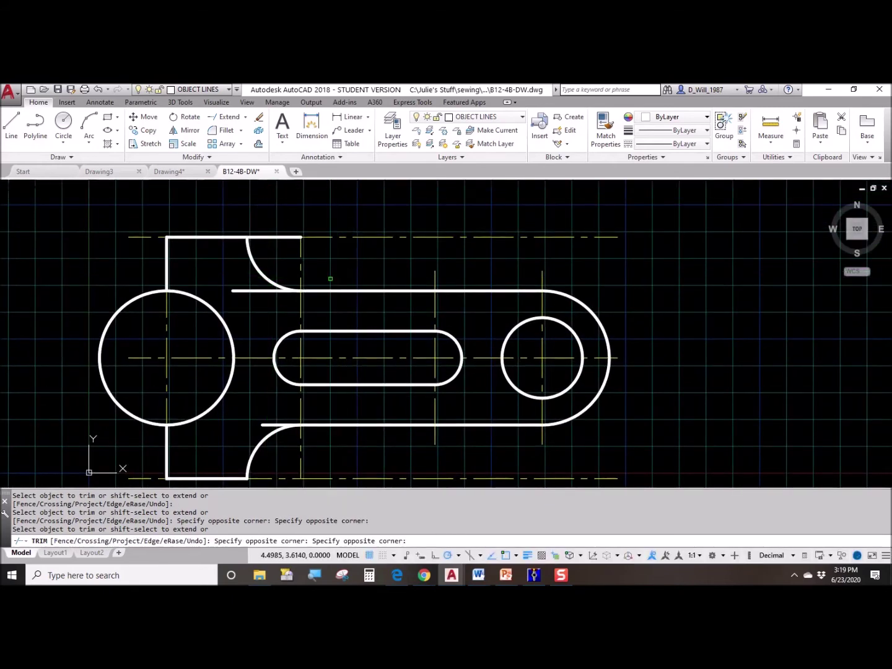
pyautogui.click(278, 247)
pyautogui.click(268, 230)
# Trim away the big left circle's left half and the stray line ends beside the arcs.
pyautogui.moveTo(324, 357)
pyautogui.mouseDown(button='middle')
pyautogui.moveTo(310, 318)
pyautogui.moveTo(290, 319)
pyautogui.mouseUp(button='middle')
pyautogui.click(150, 292)
pyautogui.click(86, 255)
pyautogui.press('Return')
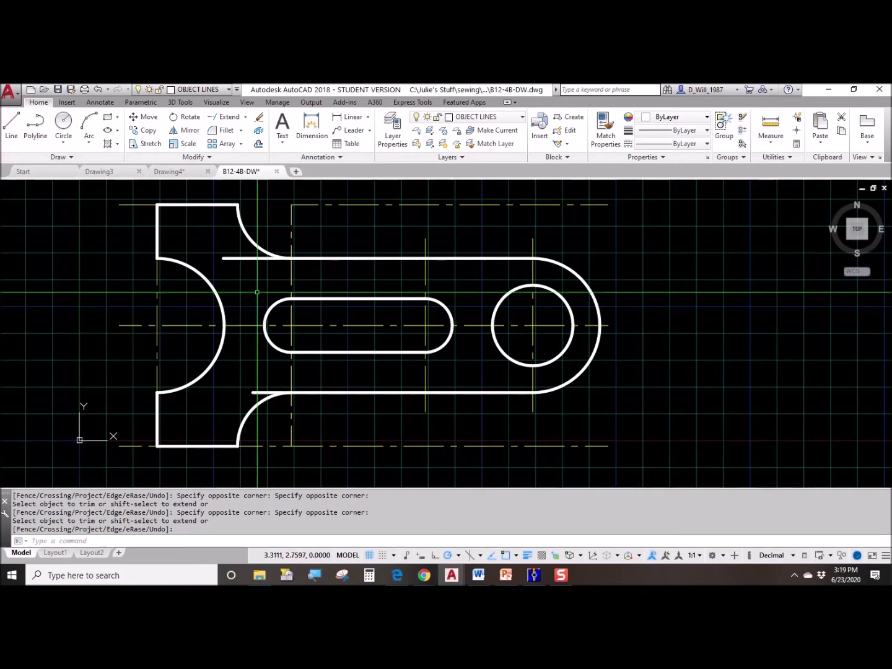
pyautogui.write('tr')
pyautogui.press('Return')
pyautogui.press('Return')
pyautogui.click(249, 248)
pyautogui.click(238, 271)
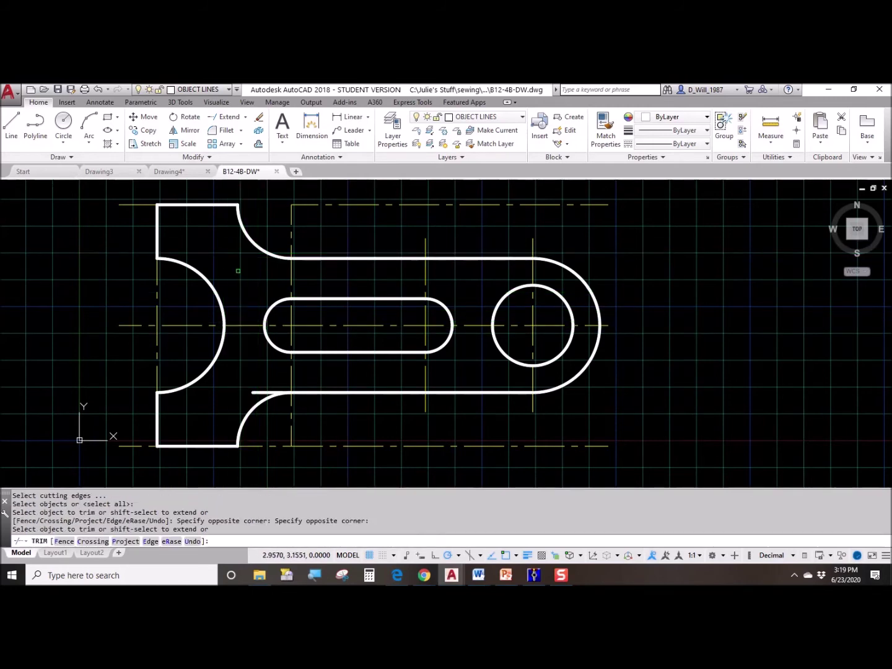
pyautogui.click(271, 374)
pyautogui.click(257, 401)
pyautogui.press('Escape')
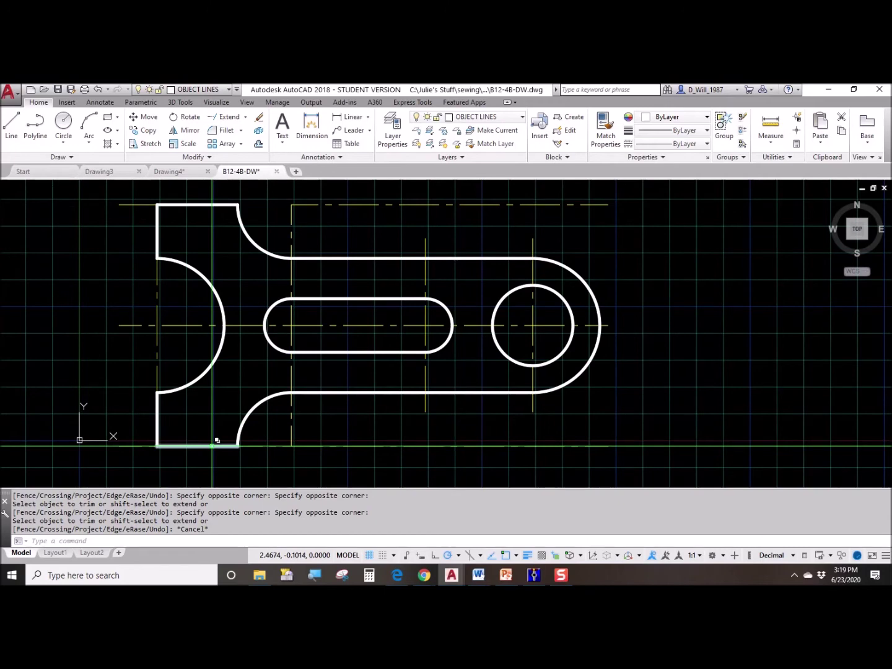
pyautogui.click(241, 131)
pyautogui.click(239, 171)
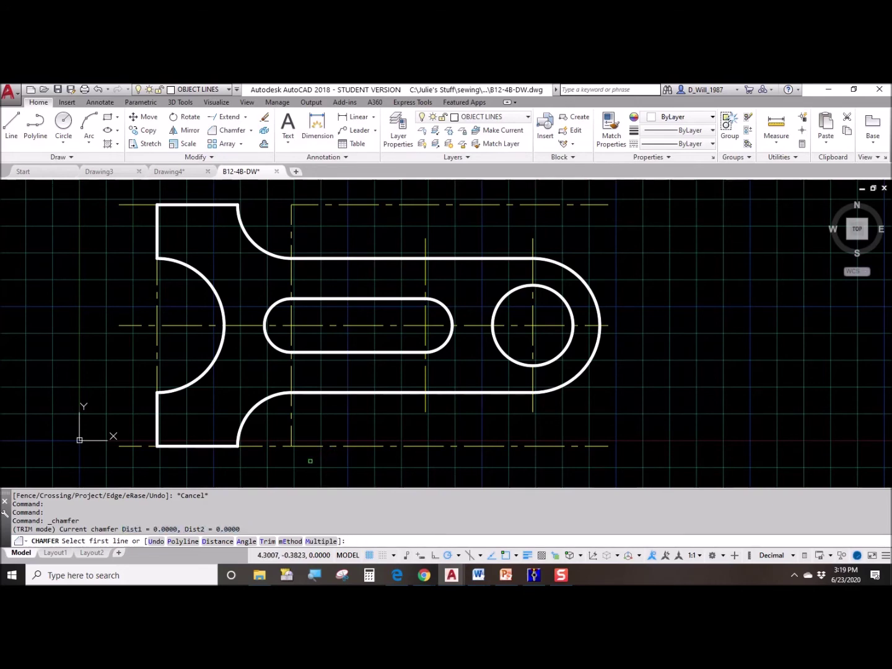
pyautogui.press('Escape')
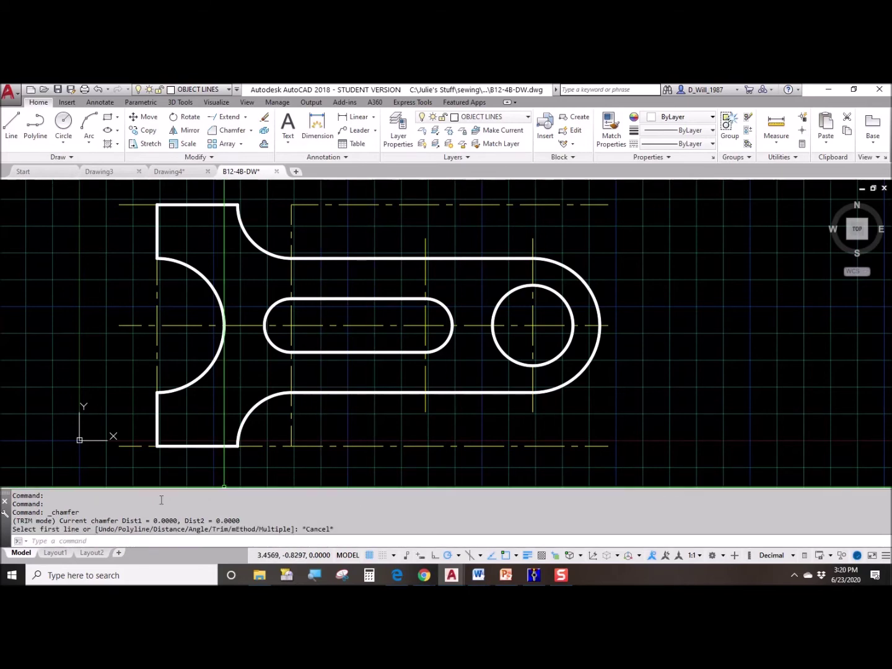
pyautogui.click(10, 130)
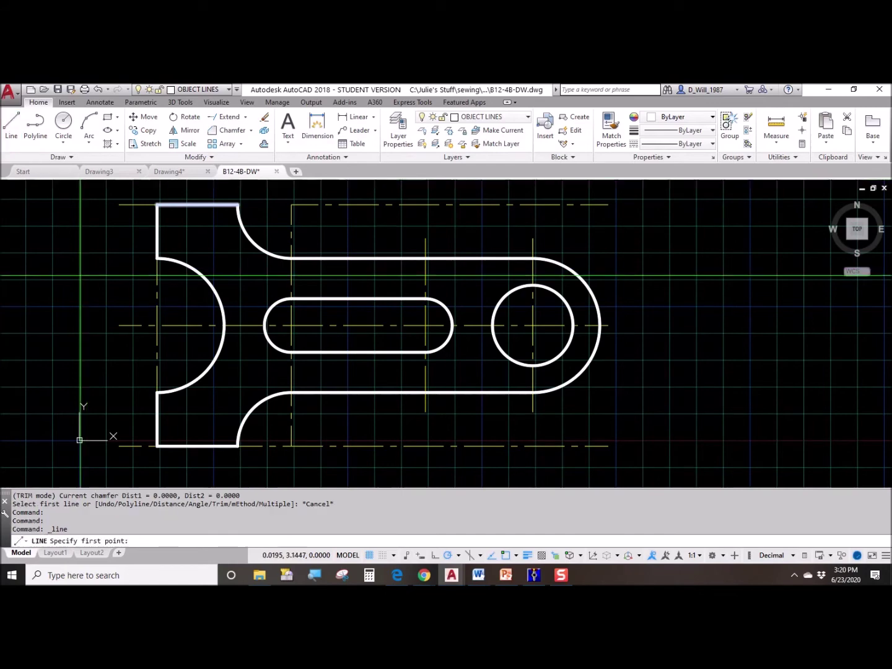
# Draw a small square left of the plate with 45° polar tracking and grid snap on.
pyautogui.click(458, 556)
pyautogui.click(456, 443)
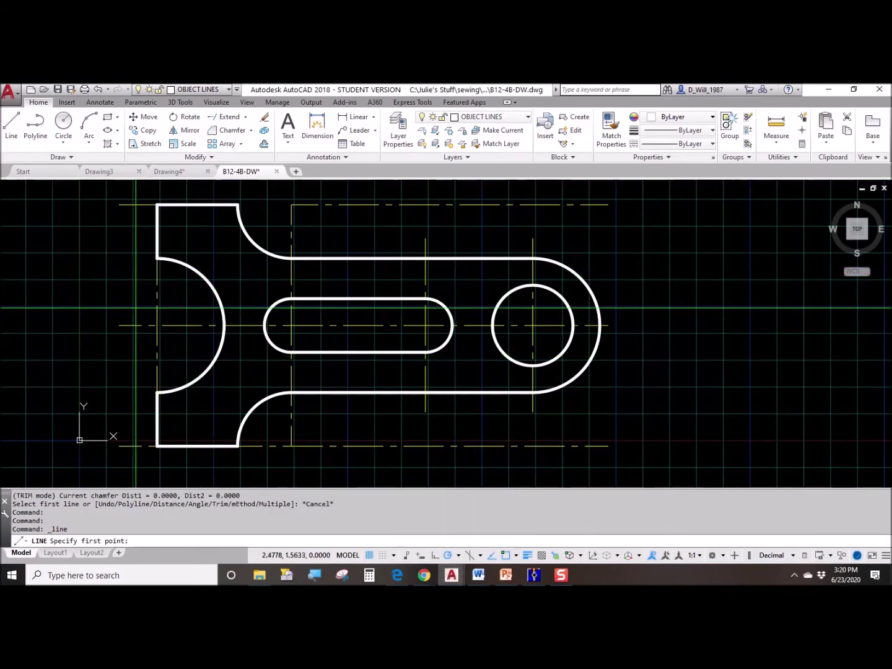
pyautogui.scroll(5, 125, 289)
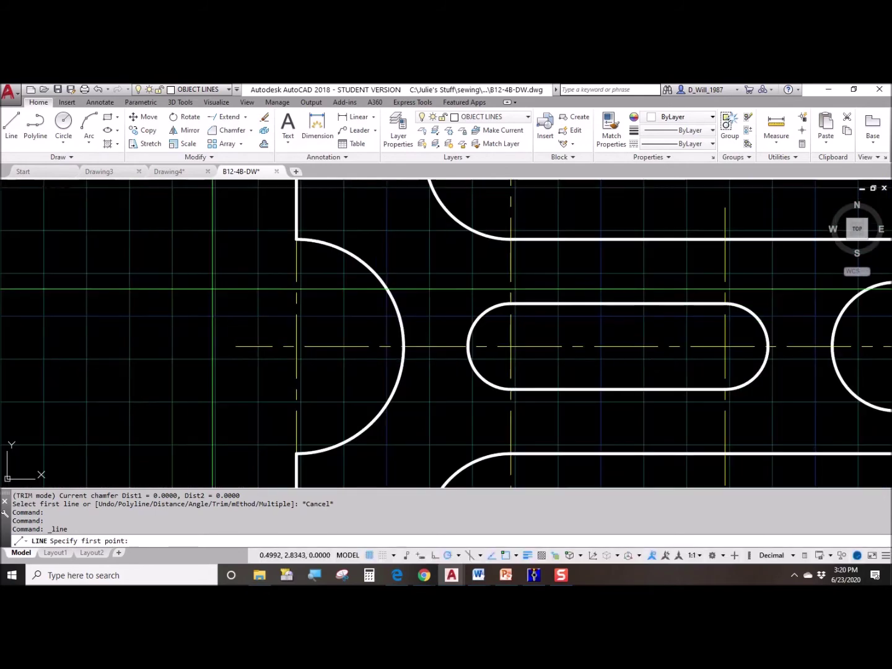
pyautogui.press('F9')
pyautogui.click(235, 261)
pyautogui.click(168, 261)
pyautogui.click(167, 330)
pyautogui.click(236, 329)
pyautogui.click(236, 260)
pyautogui.press('Escape')
# Add a diagonal from the square's top-left to bottom-right corner, then turn grid snap off.
pyautogui.write('L')
pyautogui.press('Return')
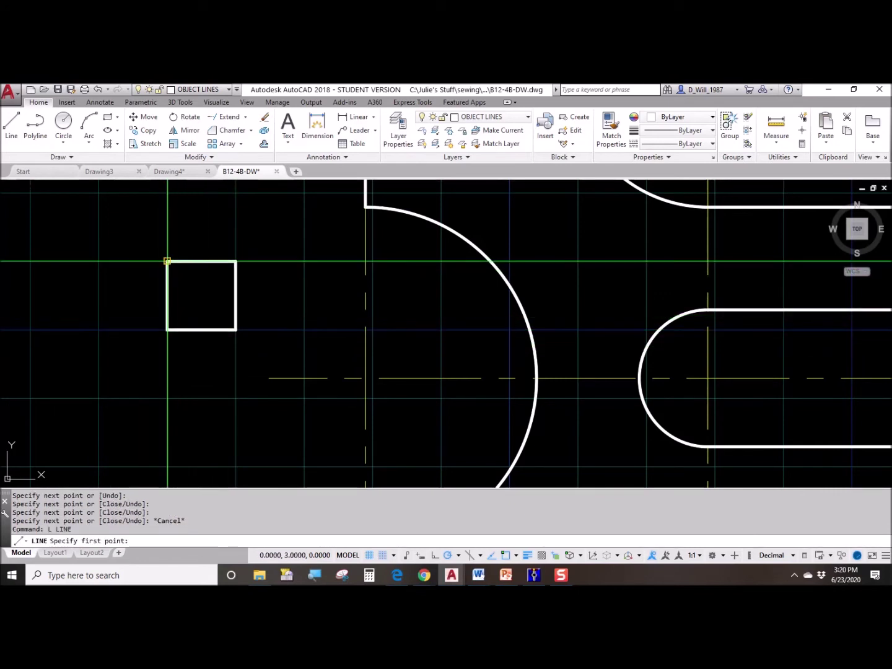
pyautogui.click(168, 261)
pyautogui.click(236, 330)
pyautogui.press('Escape')
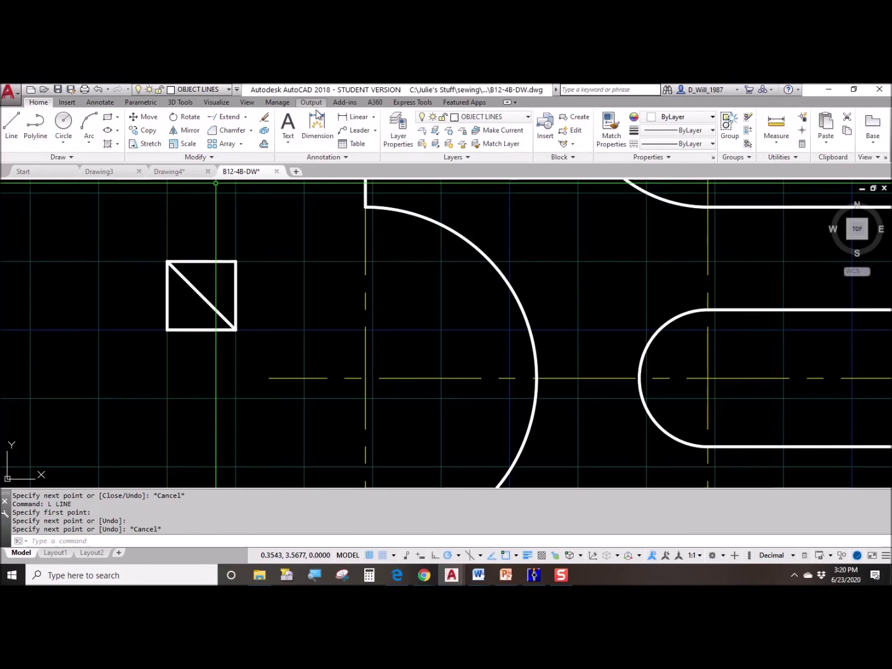
pyautogui.click(381, 556)
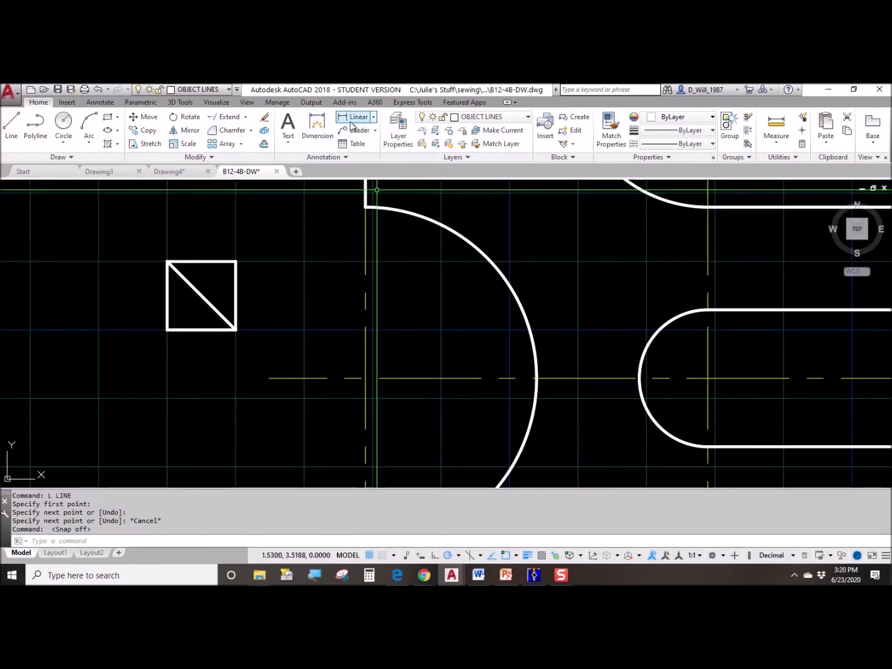
# Start a 45° angular dimension between the square's top edge and diagonal, then cancel it.
pyautogui.click(374, 117)
pyautogui.click(368, 181)
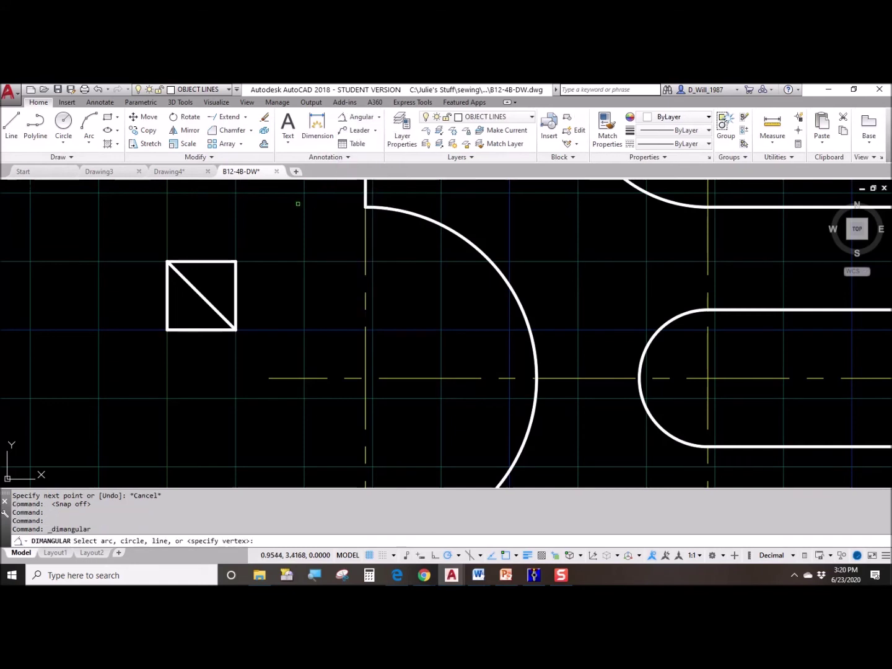
pyautogui.click(202, 261)
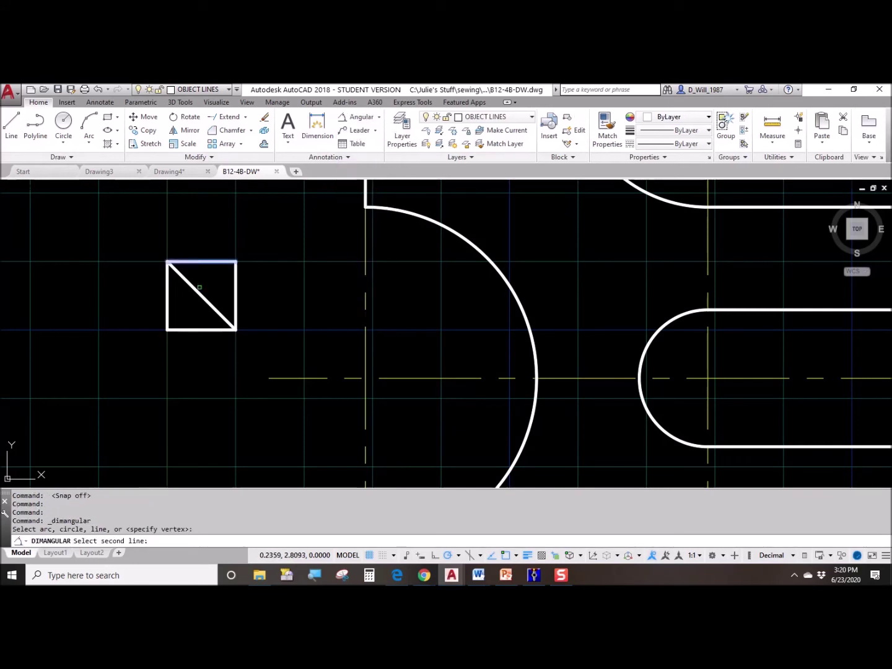
pyautogui.click(200, 287)
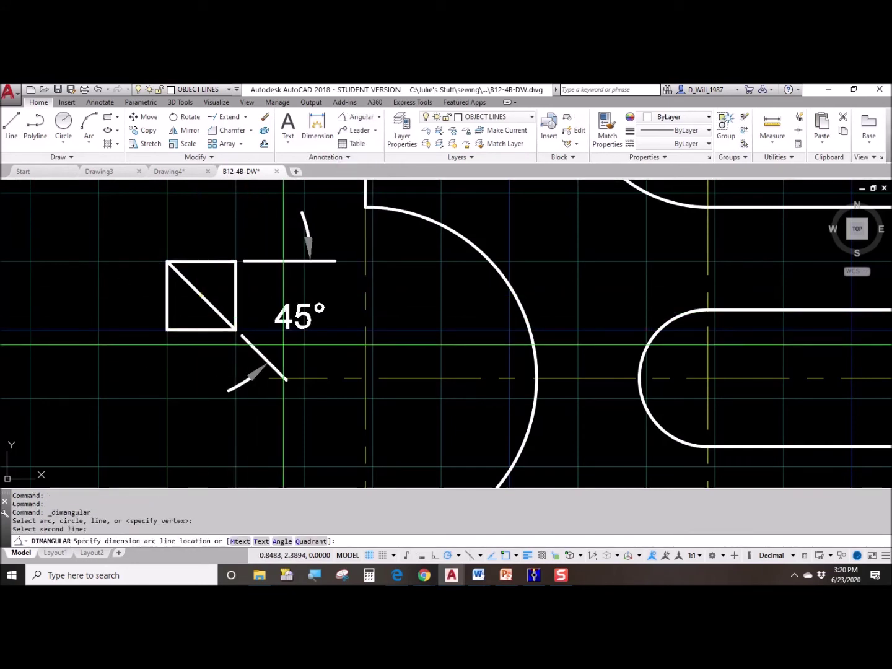
pyautogui.press('Escape')
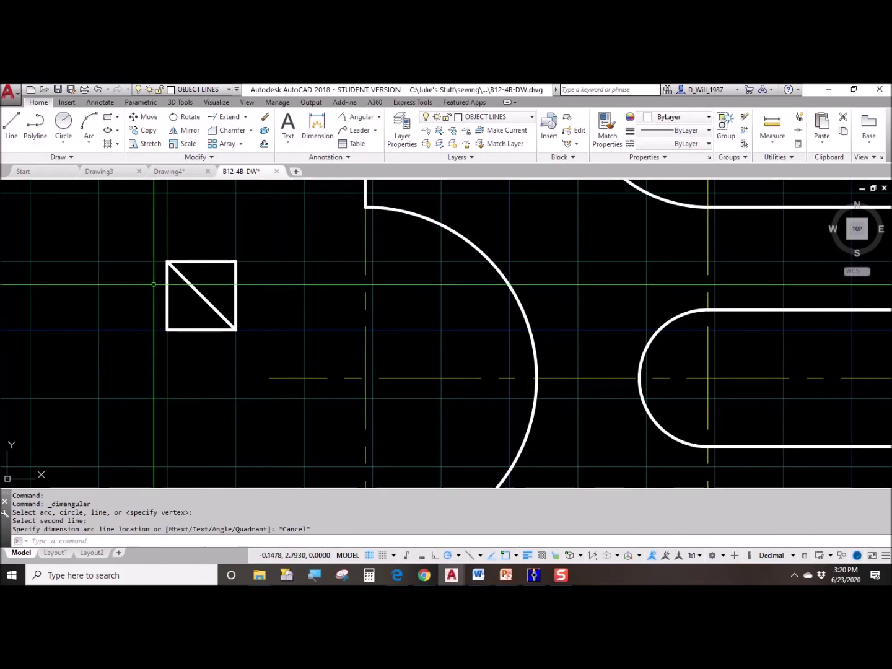
# Window-select the square with its diagonal and erase them.
pyautogui.scroll(-2, 211, 267)
pyautogui.moveTo(209, 271); pyautogui.dragTo(173, 350, button='middle')
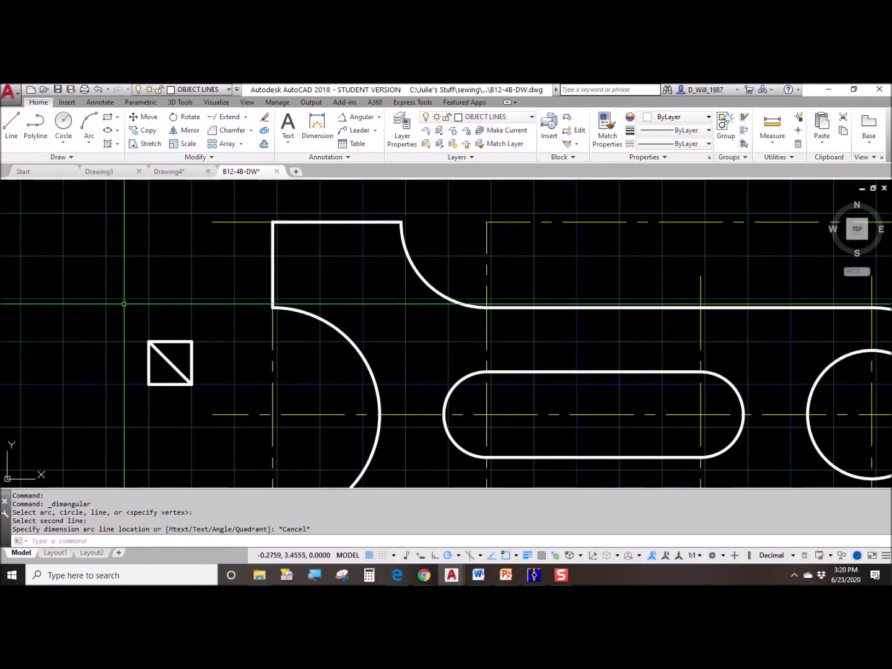
pyautogui.click(156, 352)
pyautogui.press('Escape')
pyautogui.click(134, 332)
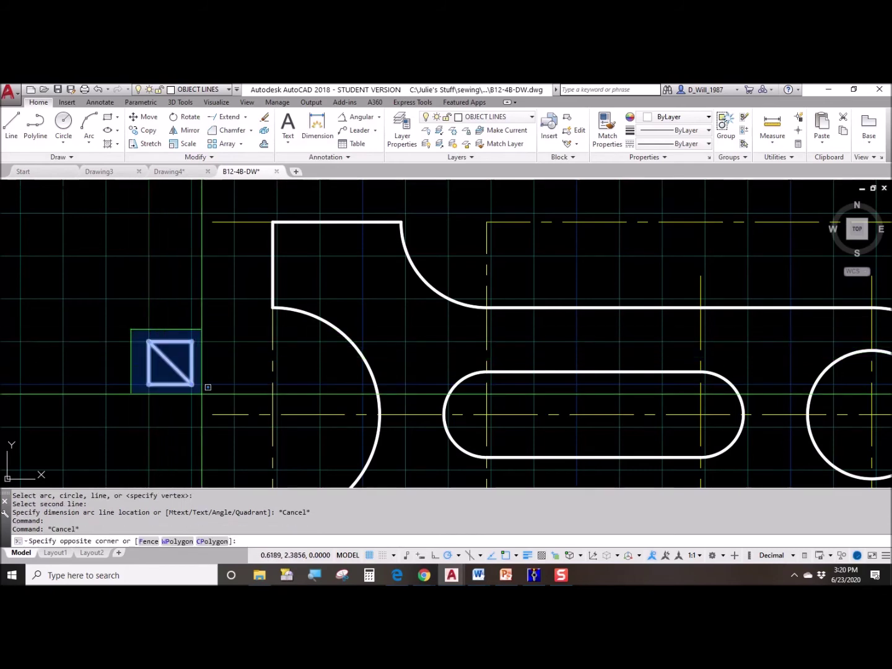
pyautogui.click(202, 393)
pyautogui.press('Delete')
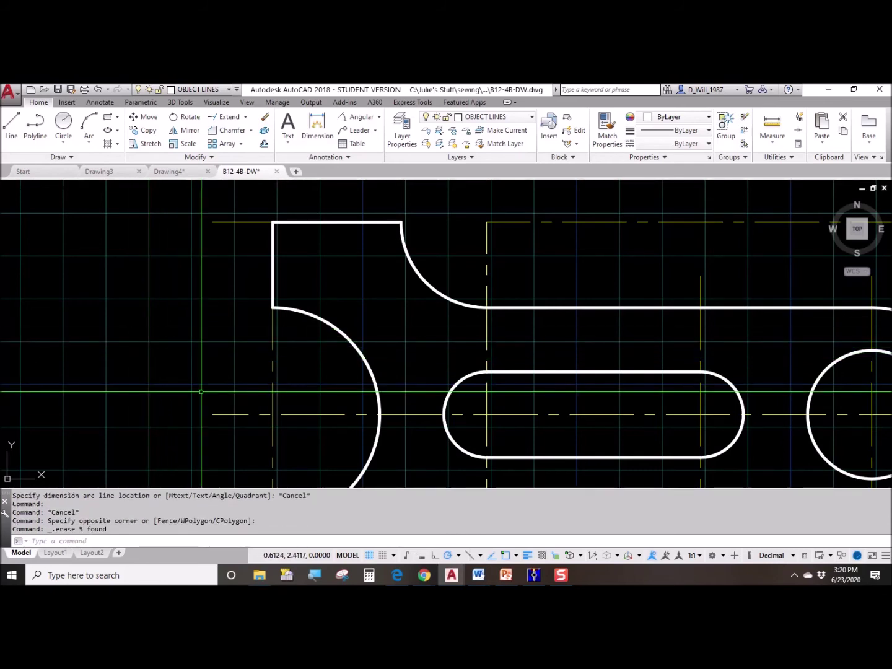
pyautogui.moveTo(219, 365); pyautogui.dragTo(206, 372, button='middle')
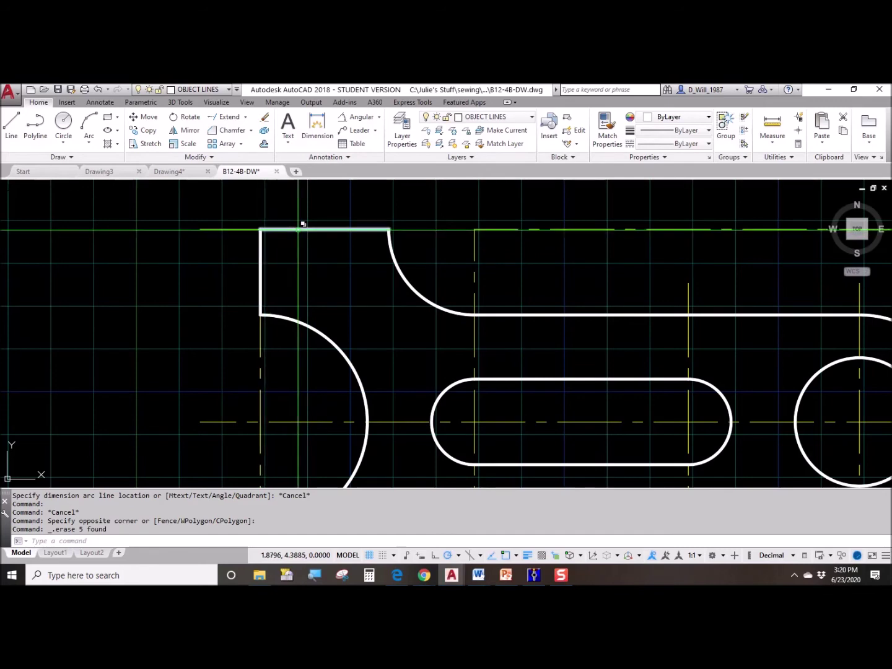
# Chamfer the plate's top-left corner with 0.5 and 0.5 distances on the left and top edges.
pyautogui.click(228, 131)
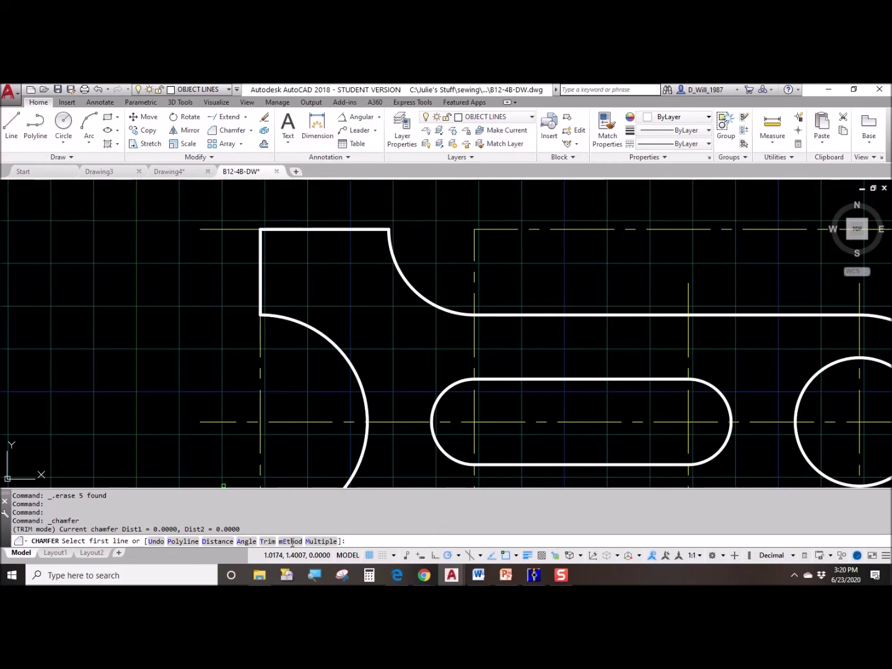
pyautogui.click(218, 542)
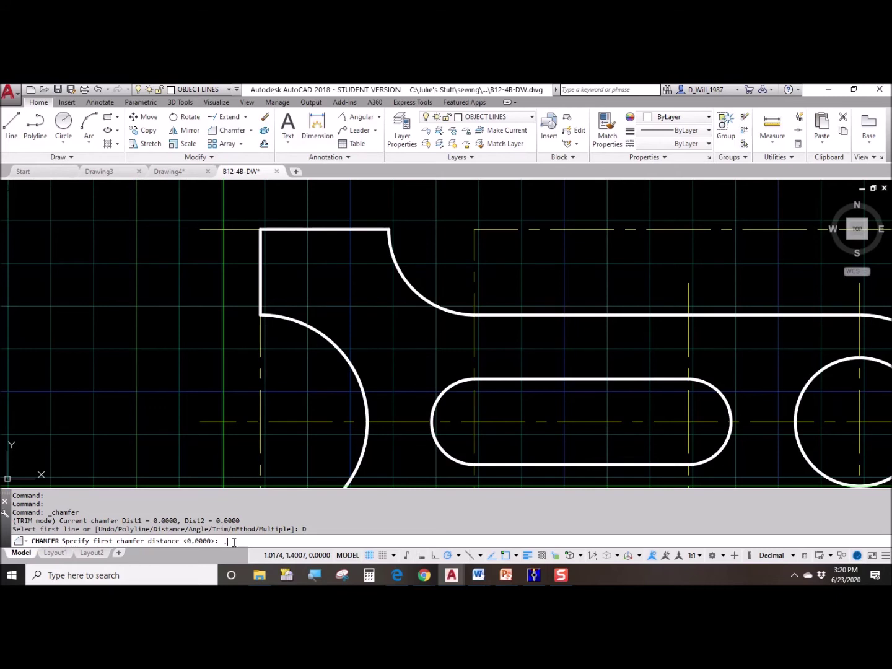
pyautogui.press('Return')
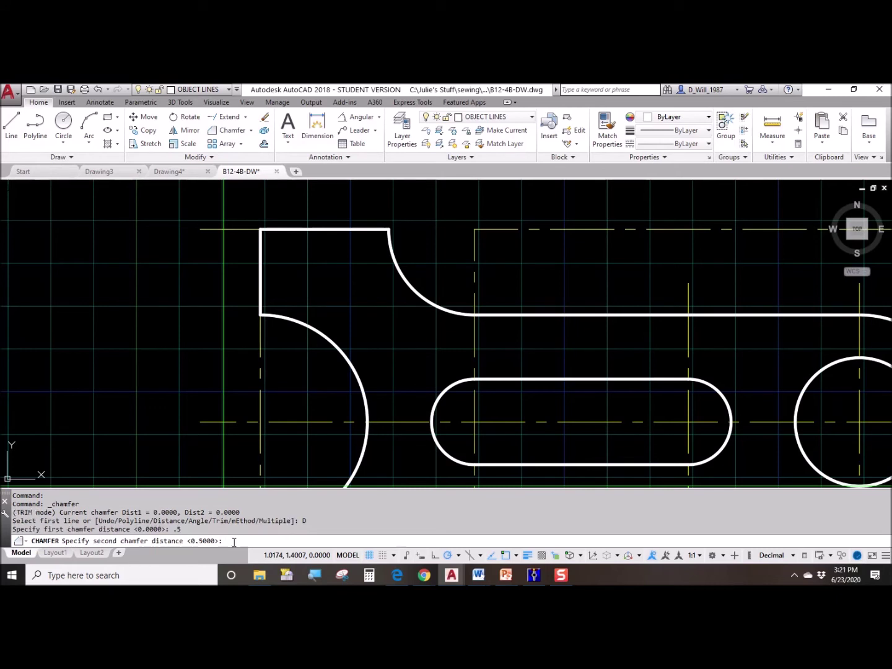
pyautogui.write('.5')
pyautogui.press('Return')
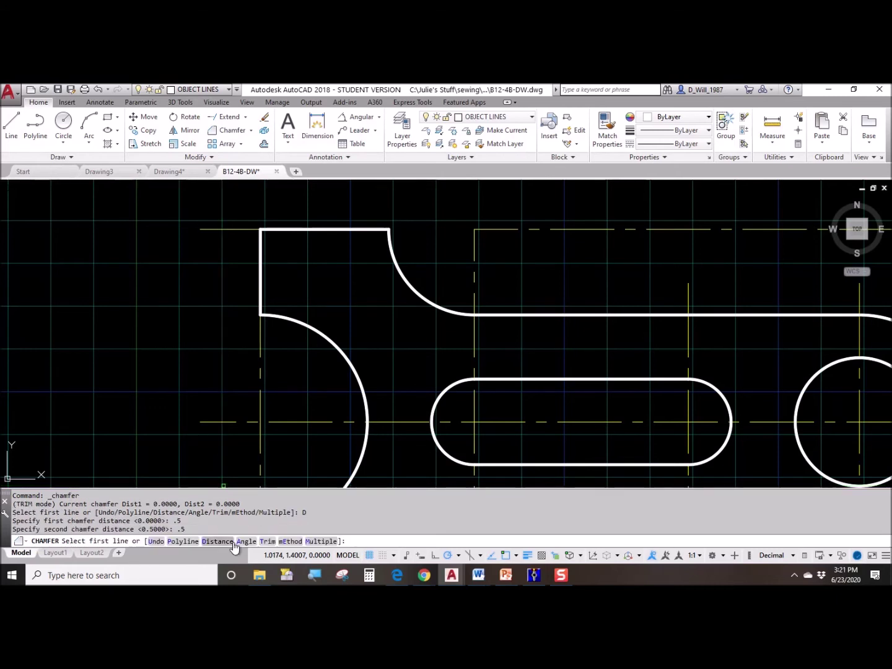
pyautogui.click(264, 253)
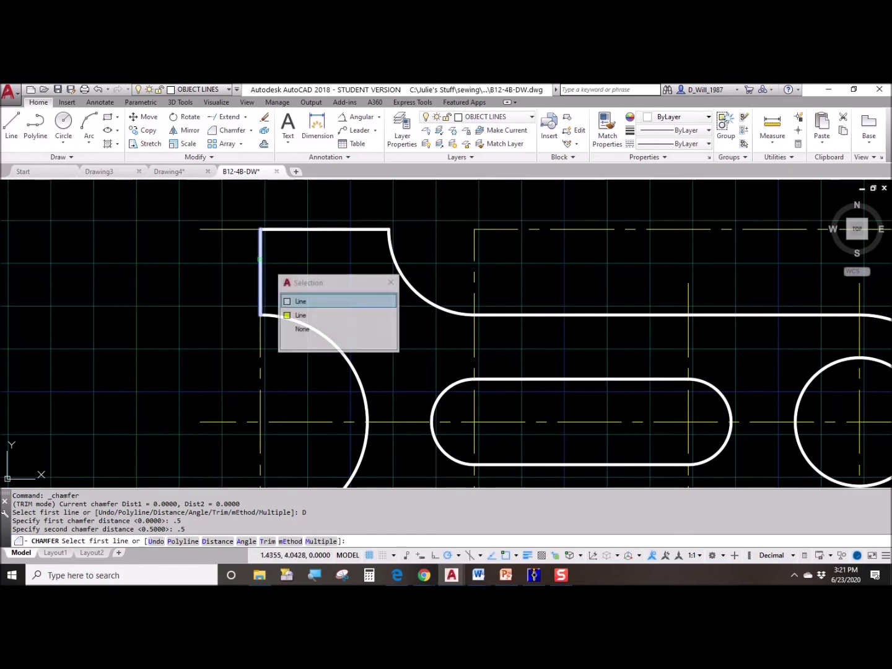
pyautogui.click(307, 303)
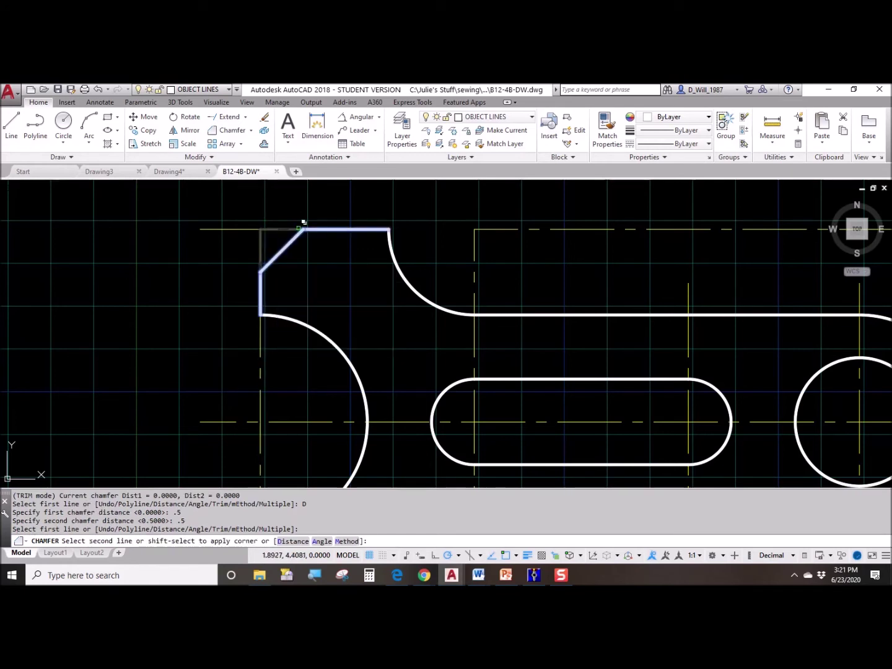
pyautogui.click(303, 229)
pyautogui.click(367, 269)
pyautogui.press('Escape')
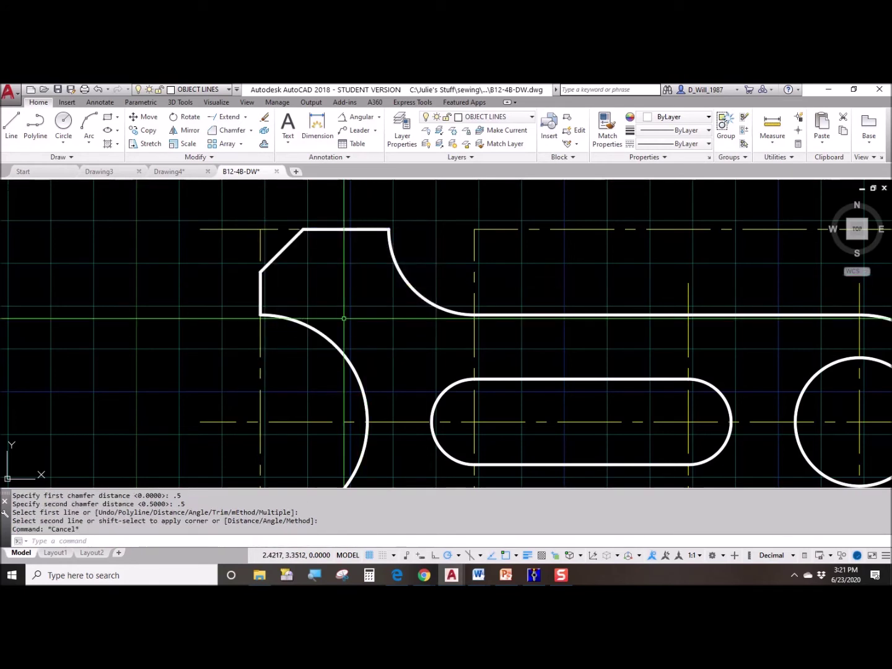
pyautogui.scroll(-3, 344, 318)
pyautogui.moveTo(357, 337); pyautogui.dragTo(327, 310, button='middle')
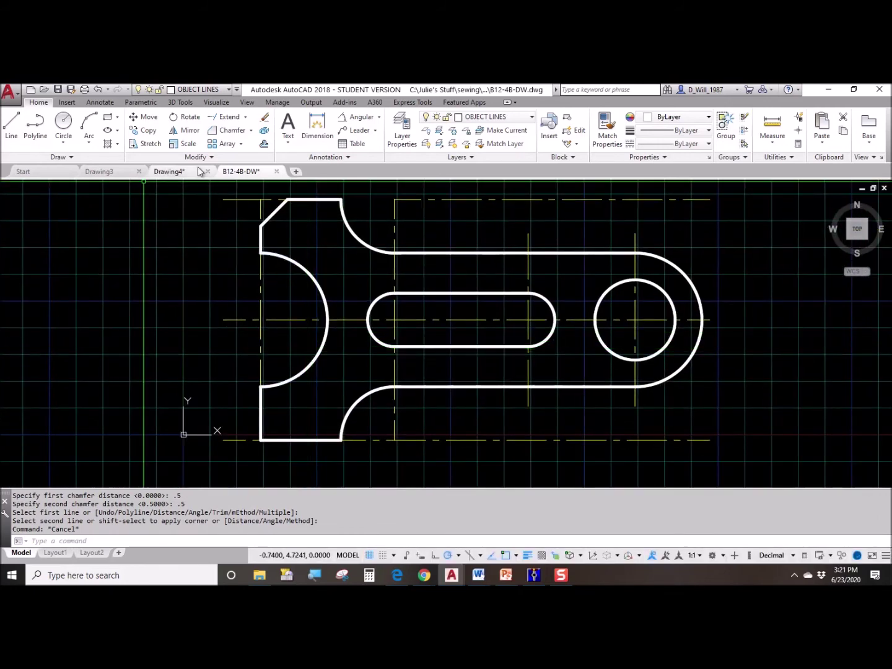
# Start a chamfer set by angle, with a 0.5 length and 45 degree angle.
pyautogui.click(228, 131)
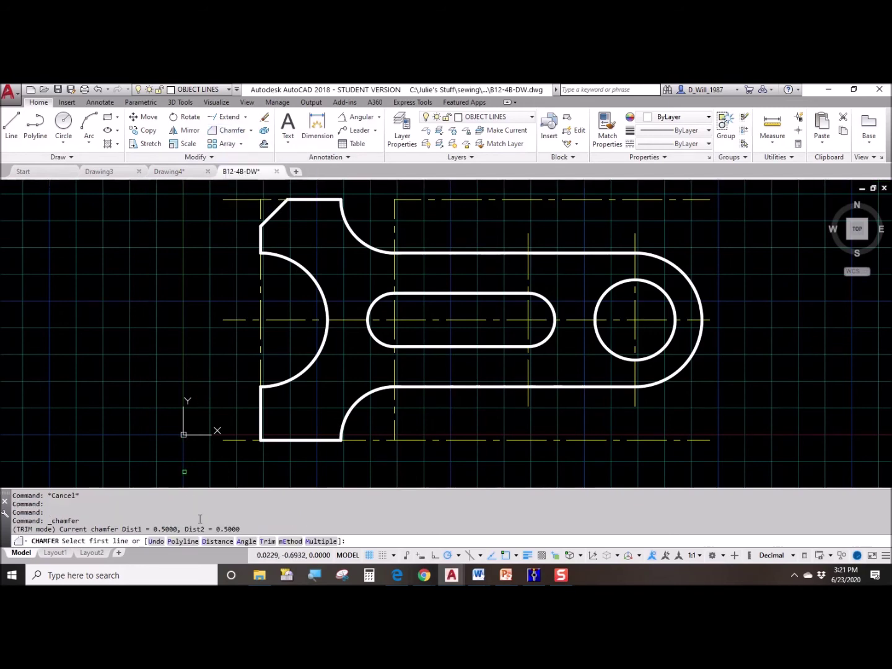
pyautogui.click(246, 542)
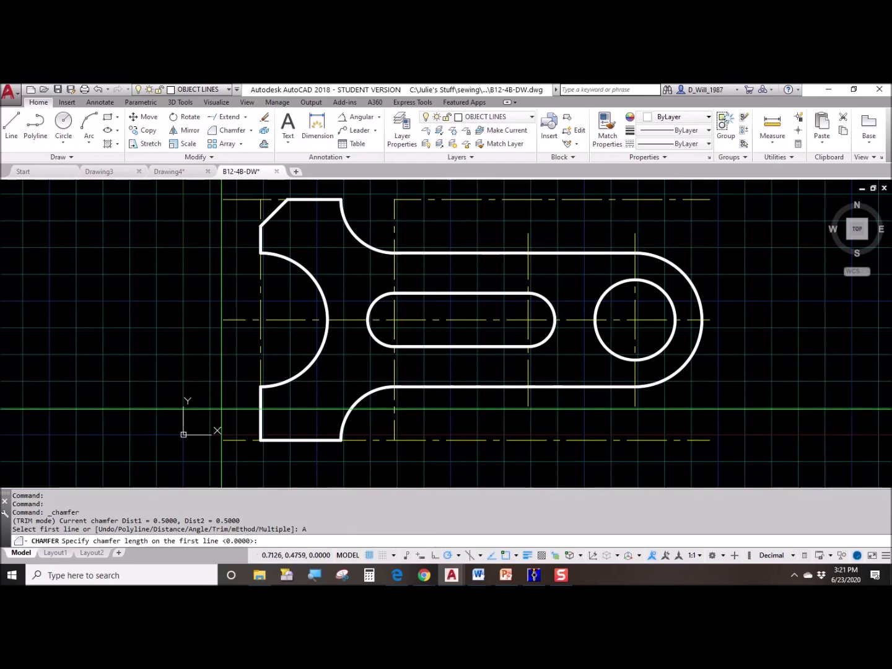
pyautogui.press('Return')
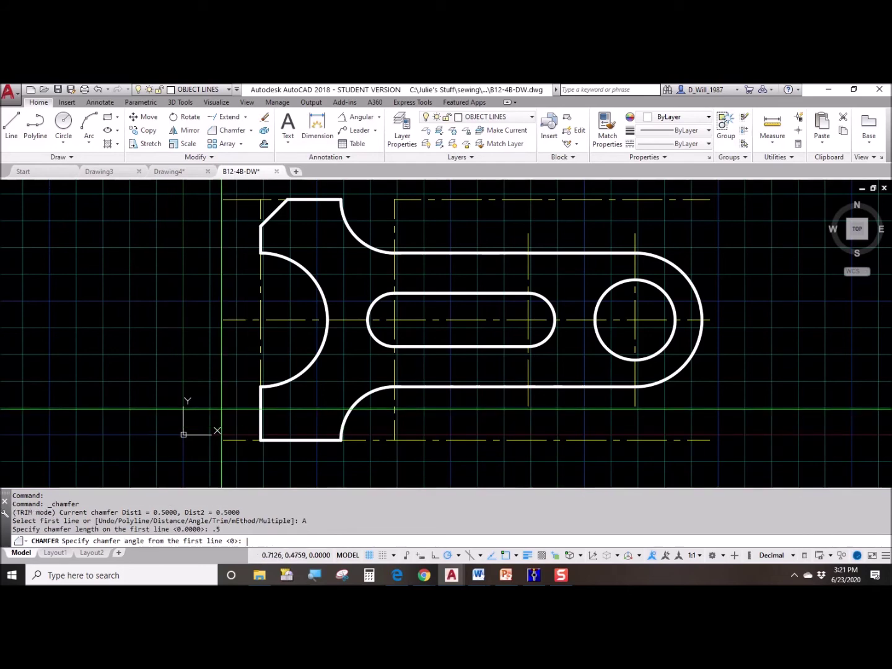
pyautogui.write('45')
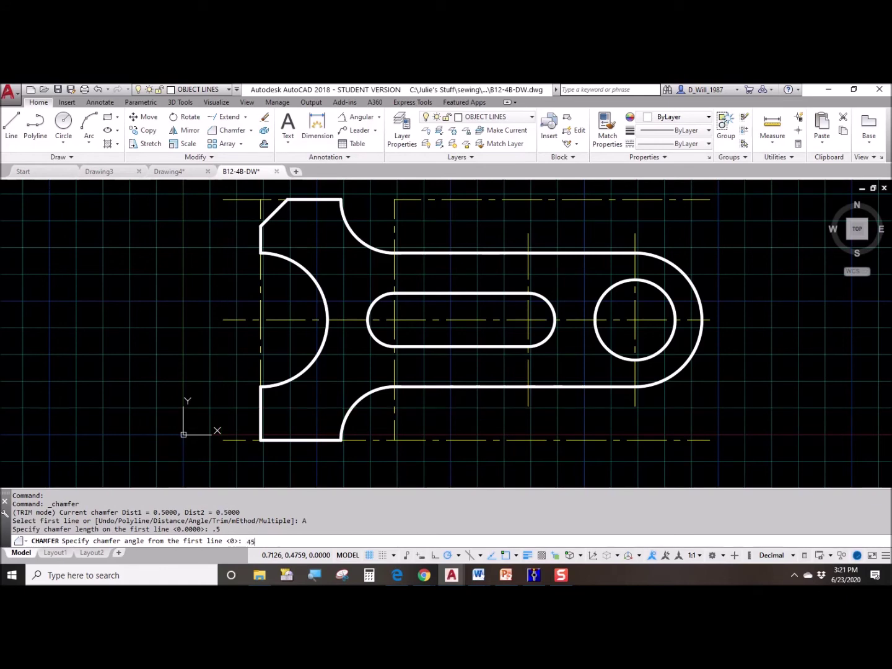
pyautogui.press('Return')
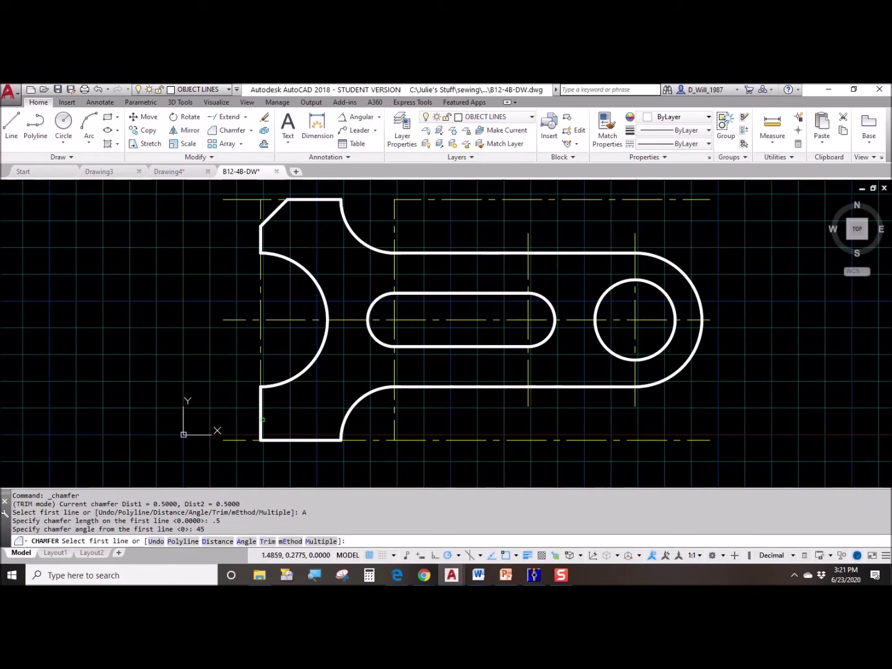
# Apply the chamfer to the left and bottom edges of the plate's bottom-left corner.
pyautogui.click(265, 414)
pyautogui.click(301, 462)
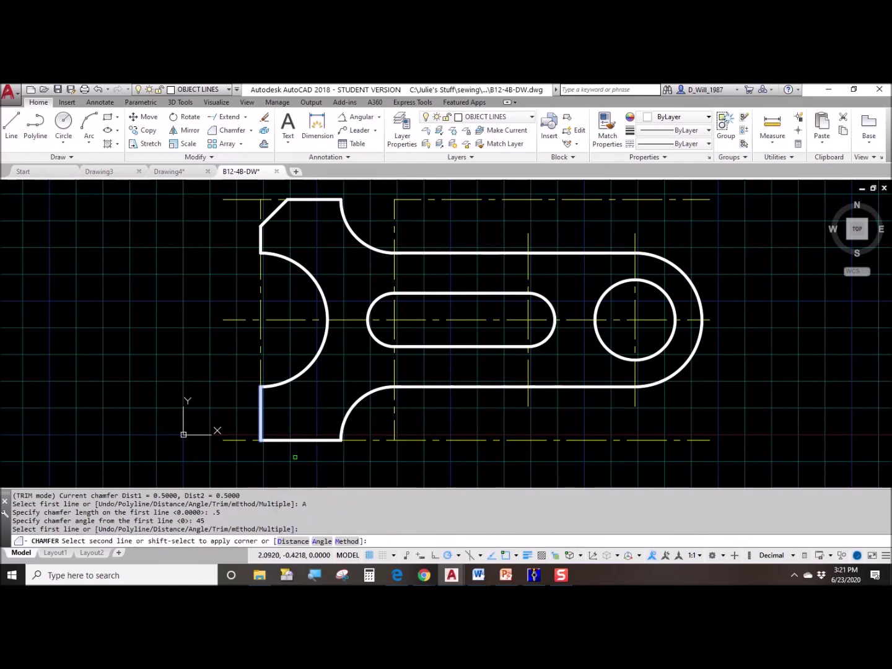
pyautogui.click(289, 433)
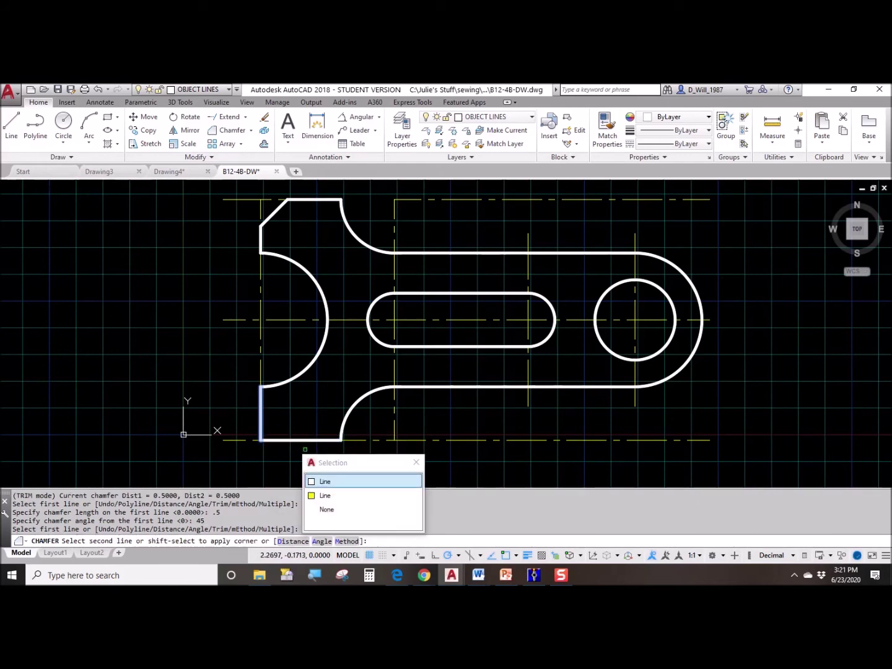
pyautogui.click(317, 482)
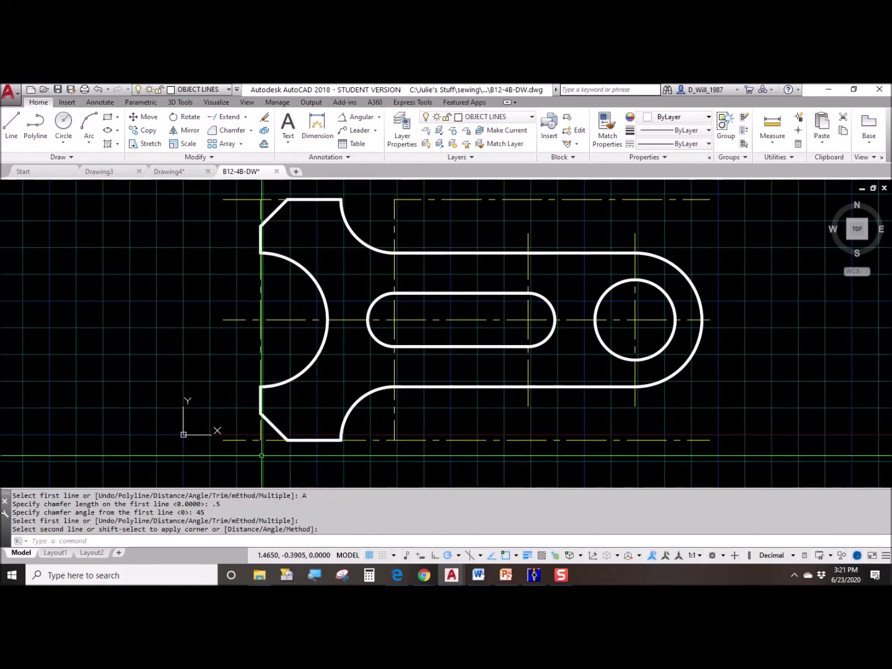
pyautogui.press('Escape')
pyautogui.scroll(1, 218, 430)
pyautogui.moveTo(219, 431); pyautogui.dragTo(139, 409, button='middle')
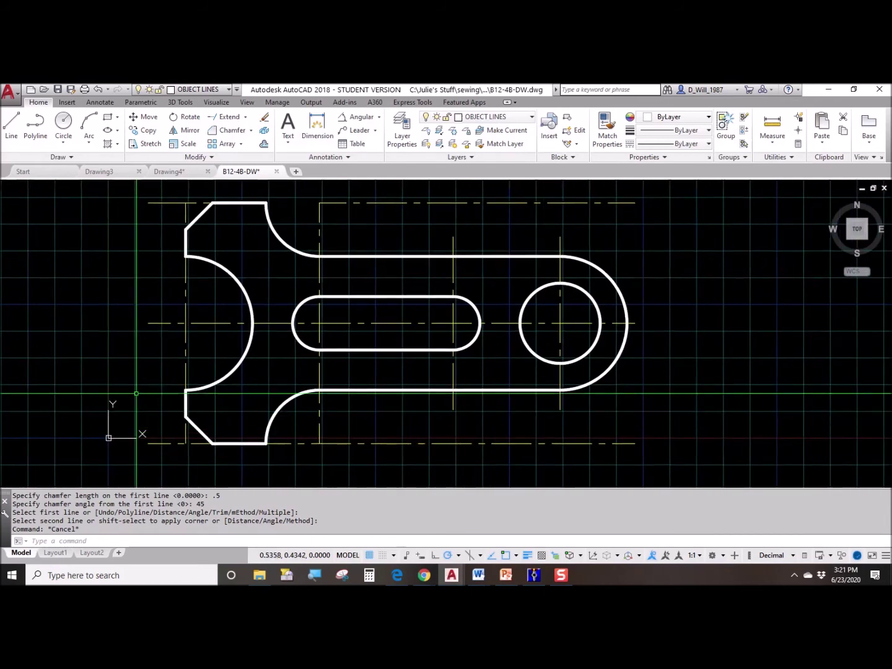
pyautogui.scroll(-2, 145, 359)
pyautogui.moveTo(146, 359); pyautogui.dragTo(210, 347, button='middle')
pyautogui.scroll(2, 297, 275)
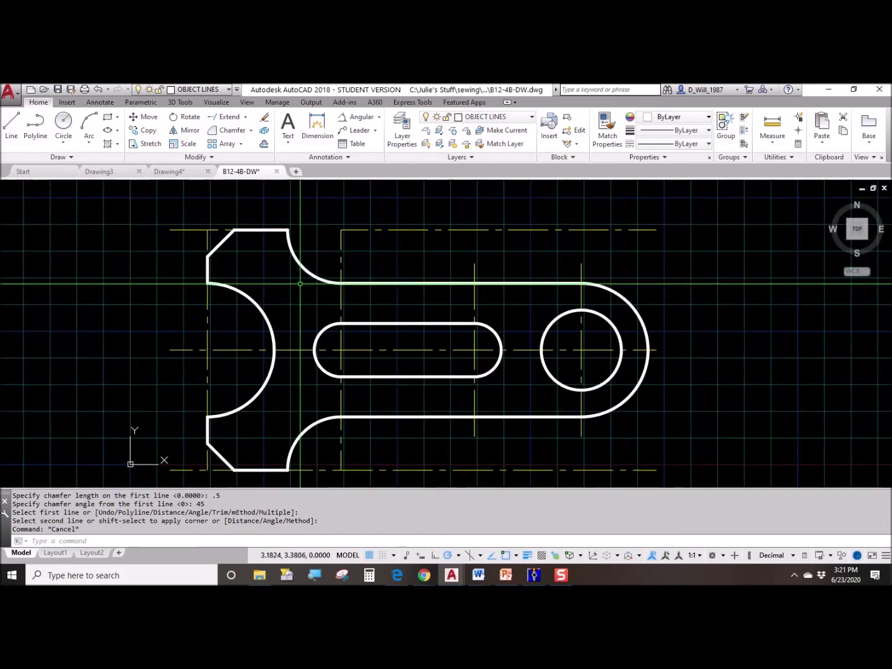
# Delete the top, bottom and short top-left centre lines.
pyautogui.click(527, 230)
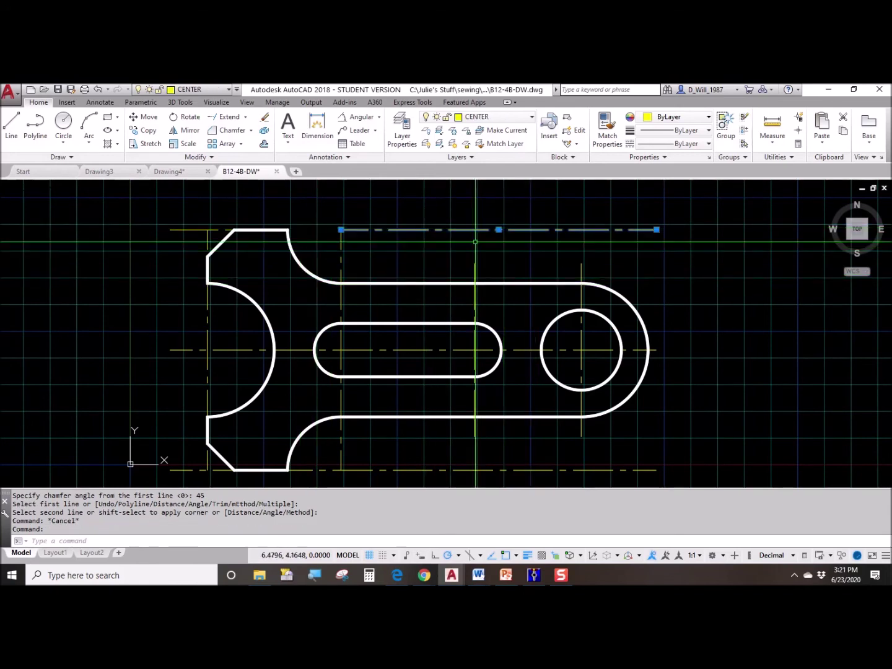
pyautogui.press('Delete')
pyautogui.click(464, 459)
pyautogui.click(393, 479)
pyautogui.press('Delete')
pyautogui.moveTo(384, 426); pyautogui.dragTo(370, 394, button='middle')
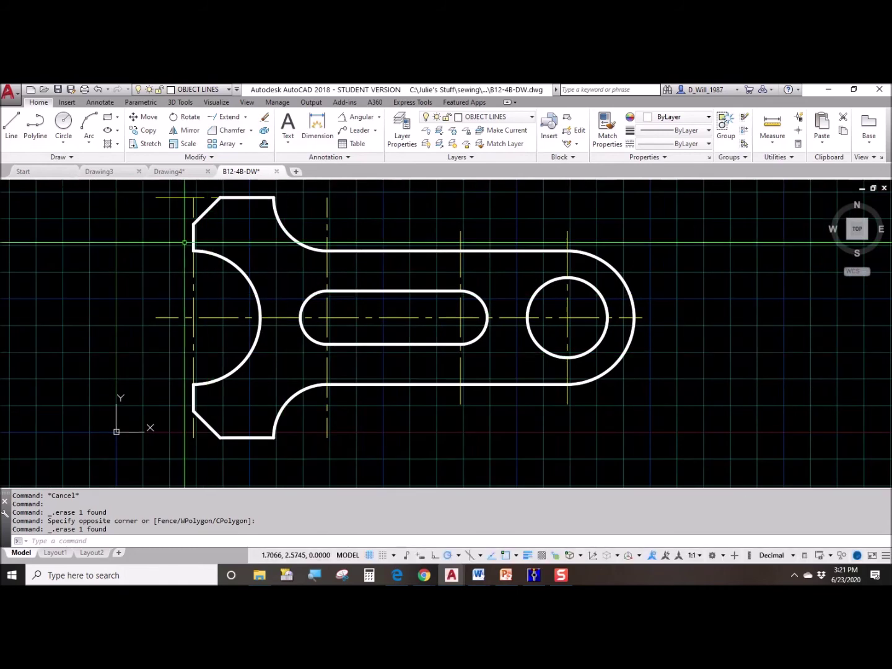
pyautogui.click(217, 210)
pyautogui.click(149, 186)
pyautogui.press('Delete')
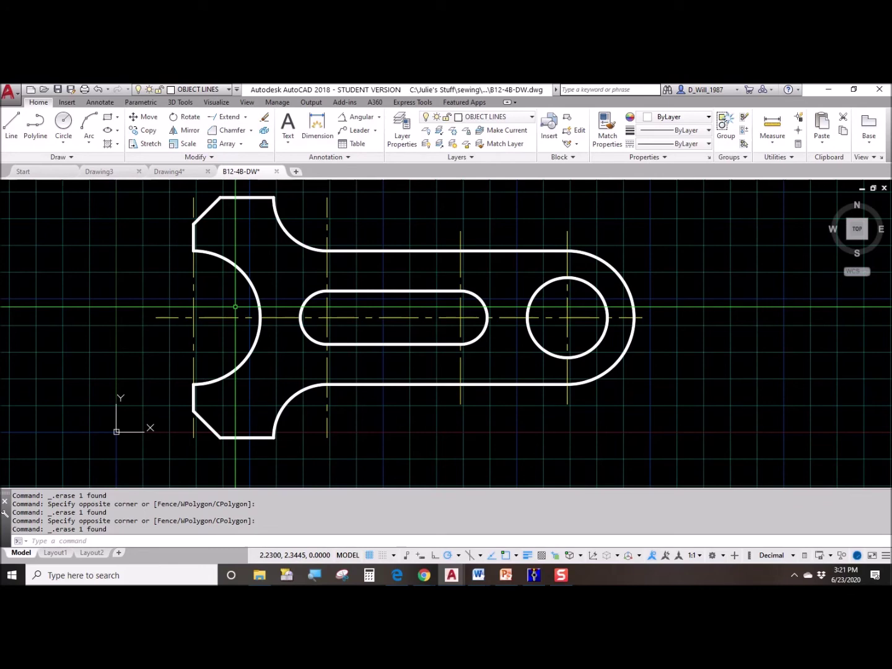
# Delete the left, circle and slot vertical centre lines, keeping the horizontal one.
pyautogui.moveTo(303, 301); pyautogui.dragTo(310, 318, button='middle')
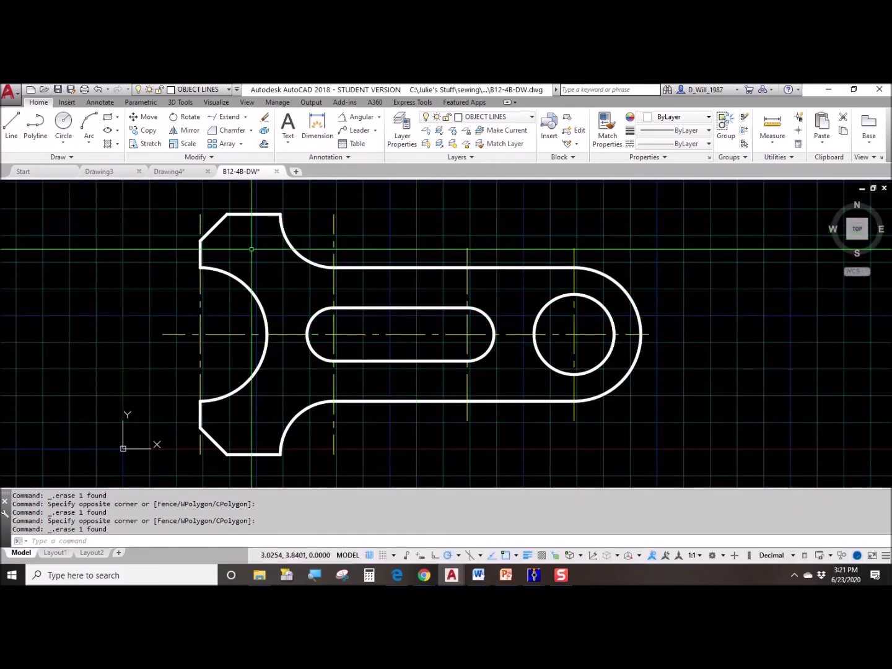
pyautogui.click(198, 313)
pyautogui.click(196, 356)
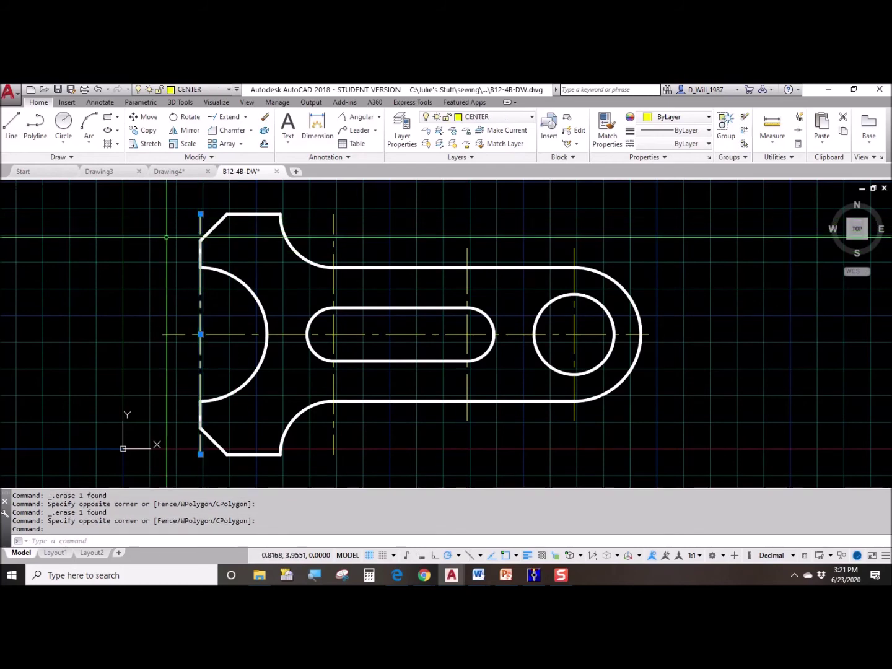
pyautogui.press('Delete')
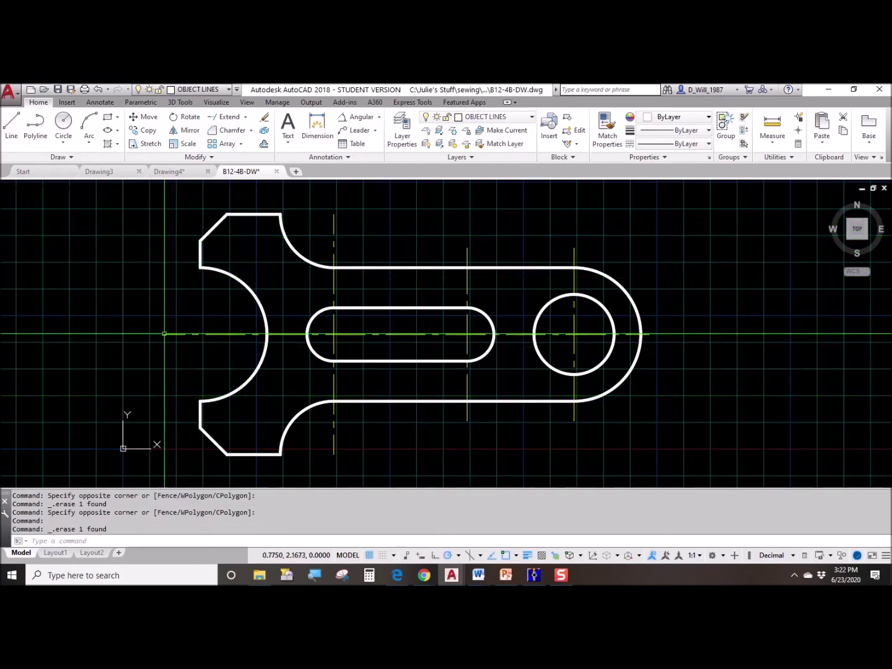
pyautogui.click(574, 307)
pyautogui.press('Delete')
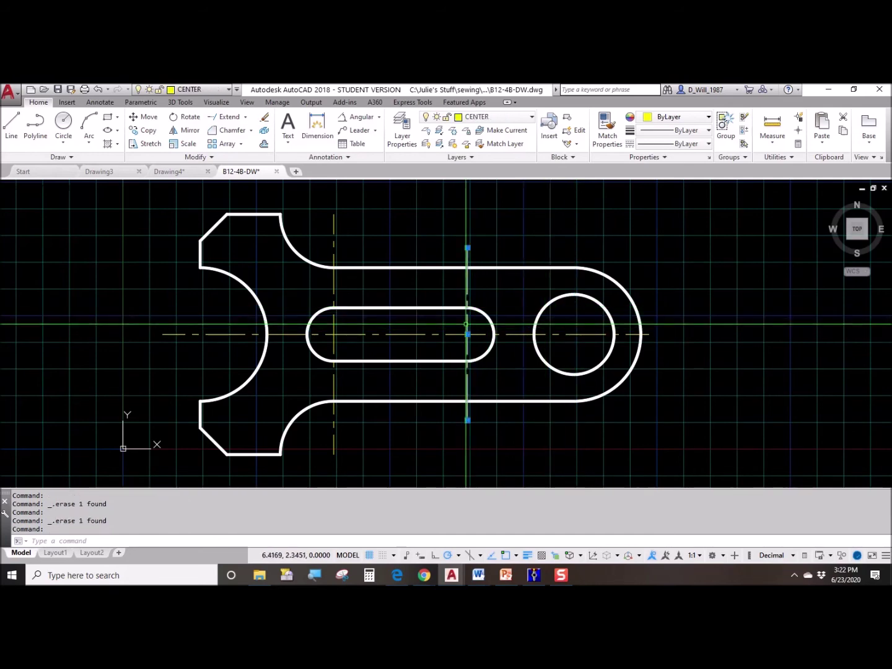
pyautogui.press('Delete')
pyautogui.click(335, 323)
pyautogui.press('Delete')
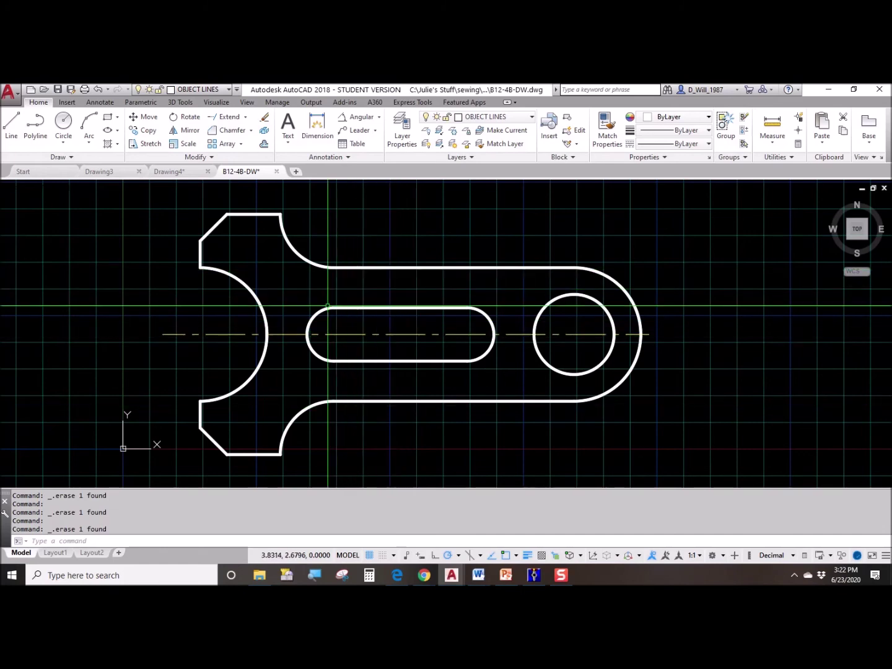
pyautogui.click(99, 103)
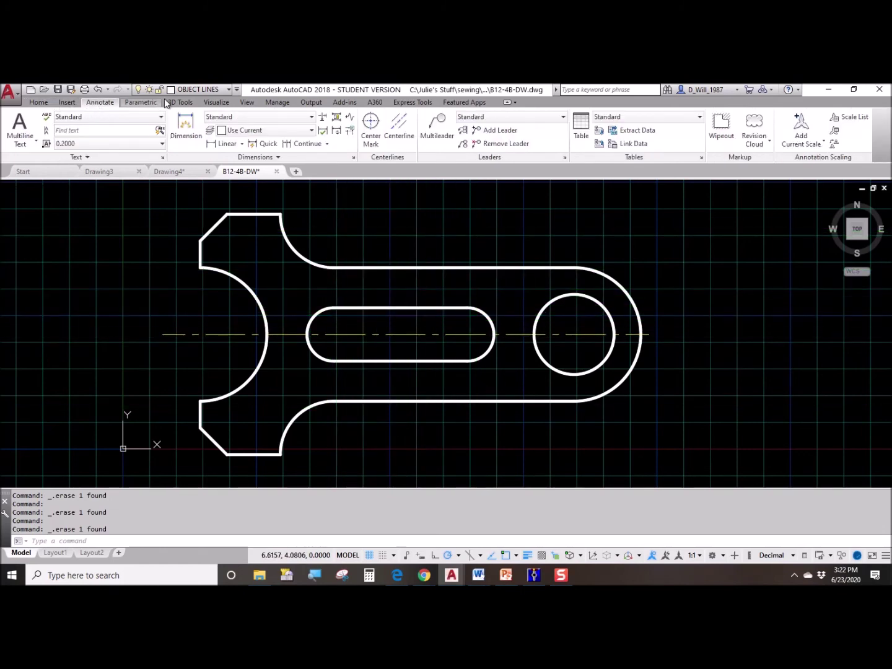
# Make CENTER the current layer and add centre marks to the circle, slot ends and arcs.
pyautogui.click(199, 90)
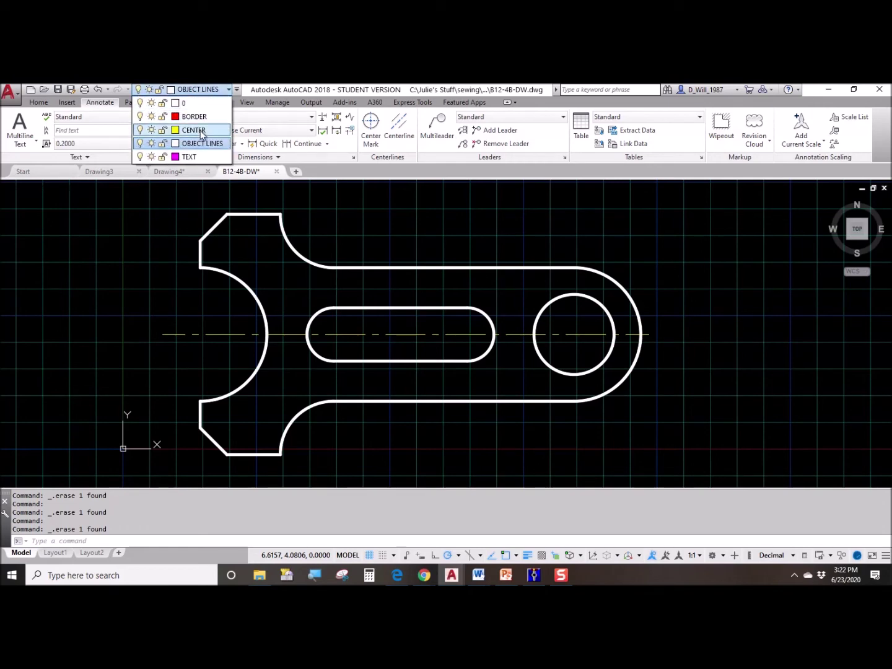
pyautogui.click(194, 131)
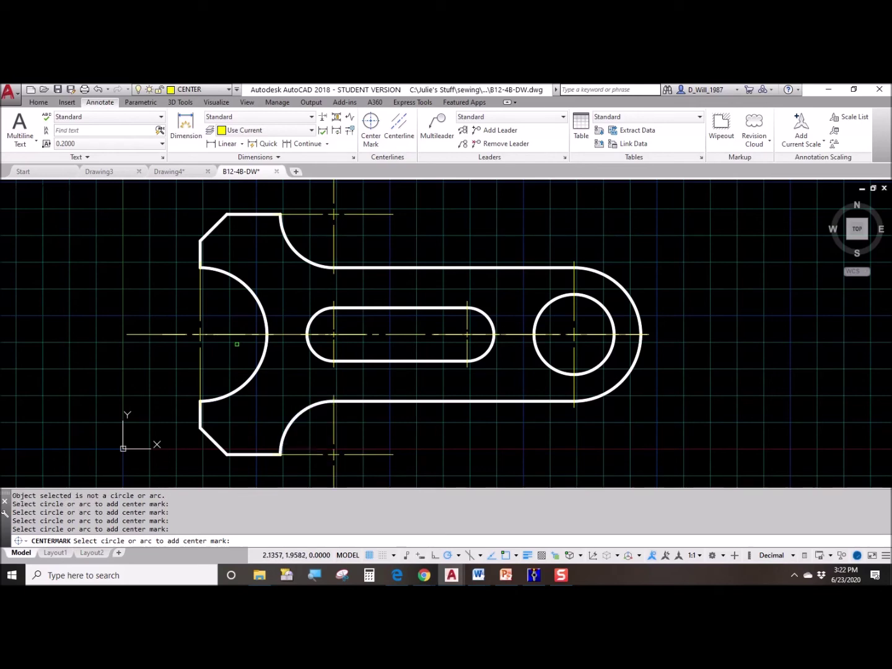
pyautogui.press('Escape')
pyautogui.click(150, 333)
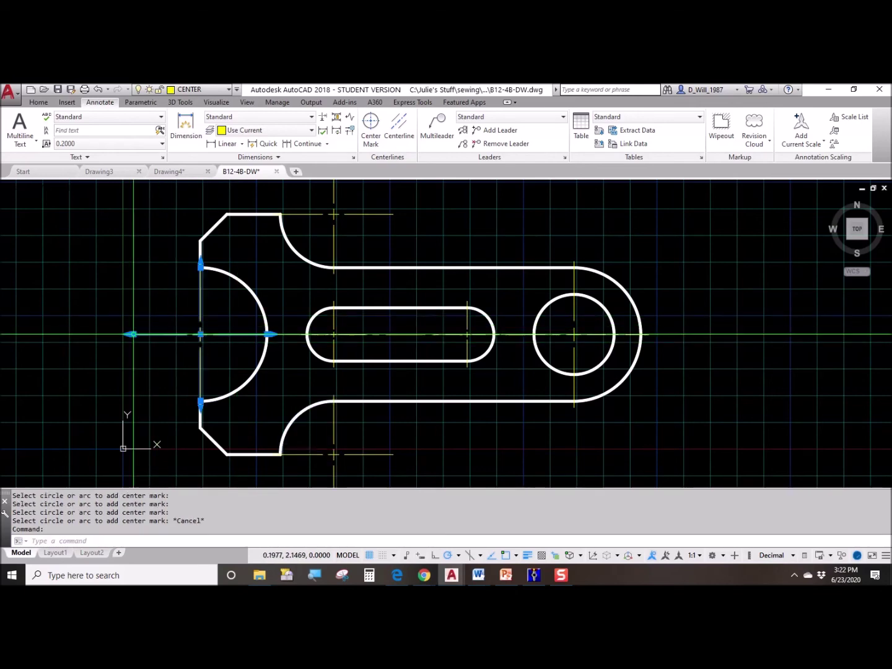
pyautogui.press('Escape')
# Select the long centreline and try the end grips of the left arc and slot centre marks.
pyautogui.click(235, 335)
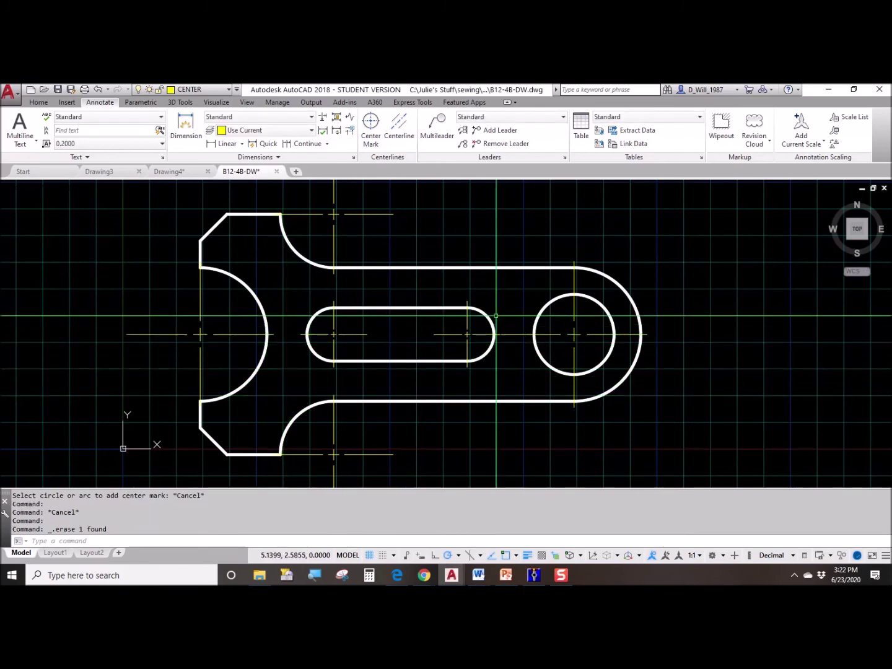
pyautogui.moveTo(316, 314); pyautogui.dragTo(288, 253, button='middle')
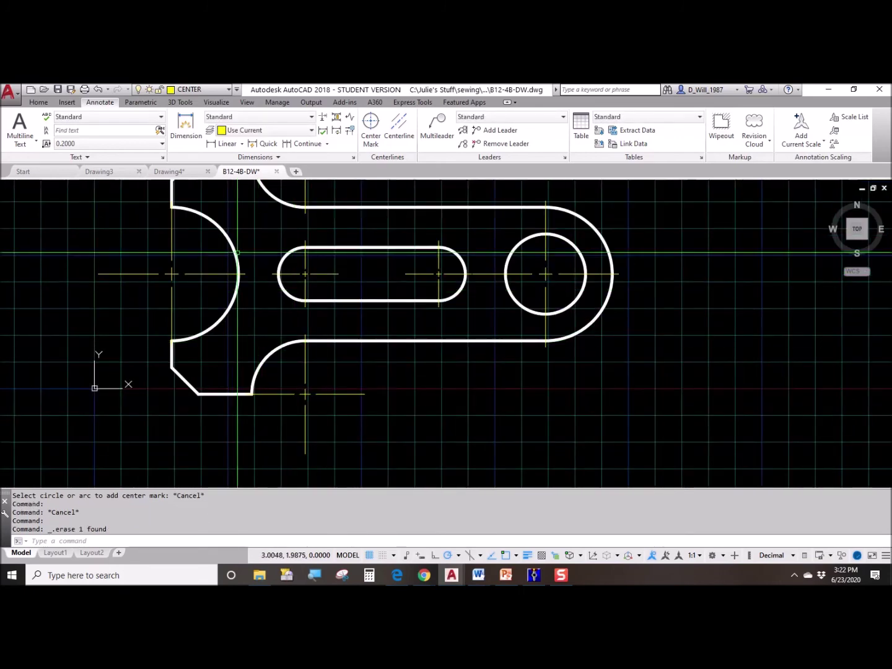
pyautogui.scroll(4, 238, 253)
pyautogui.click(233, 274)
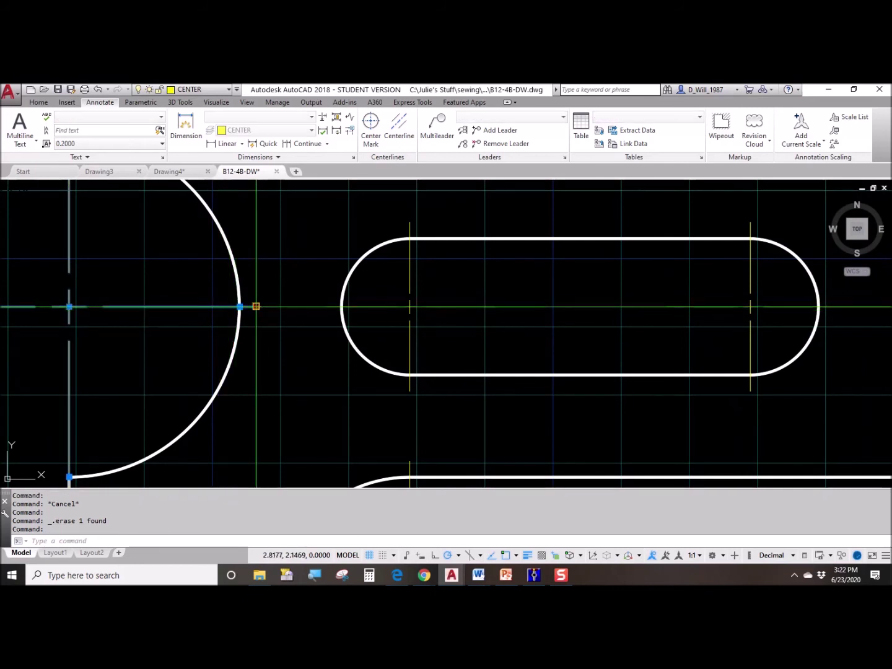
pyautogui.click(256, 306)
pyautogui.press('Escape')
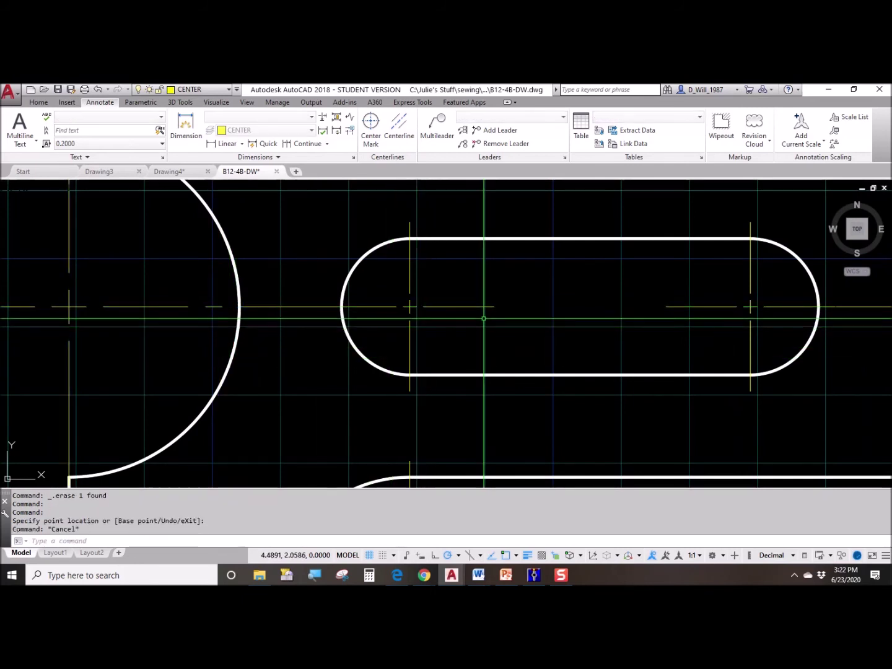
pyautogui.click(484, 310)
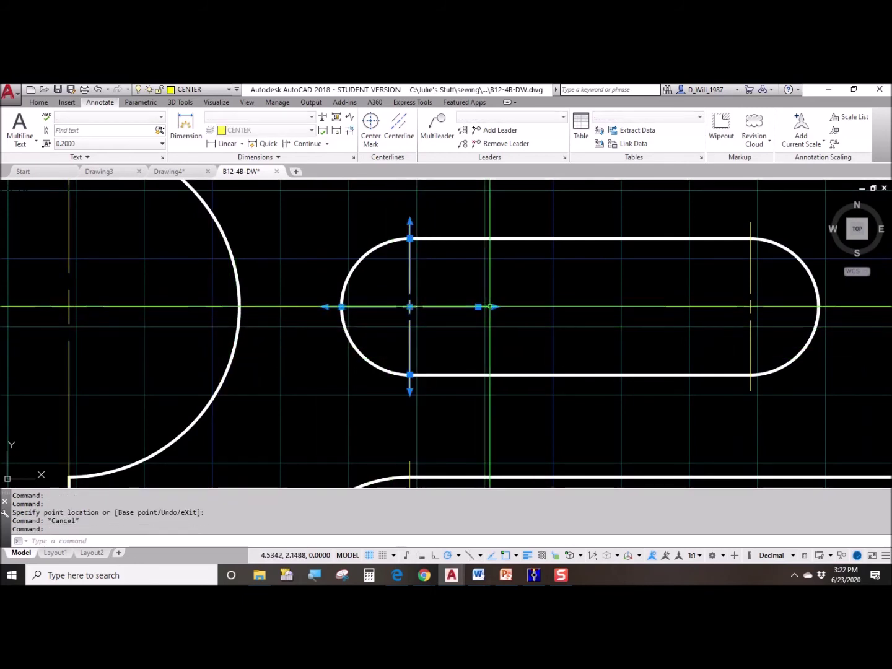
pyautogui.click(478, 306)
pyautogui.press('Escape')
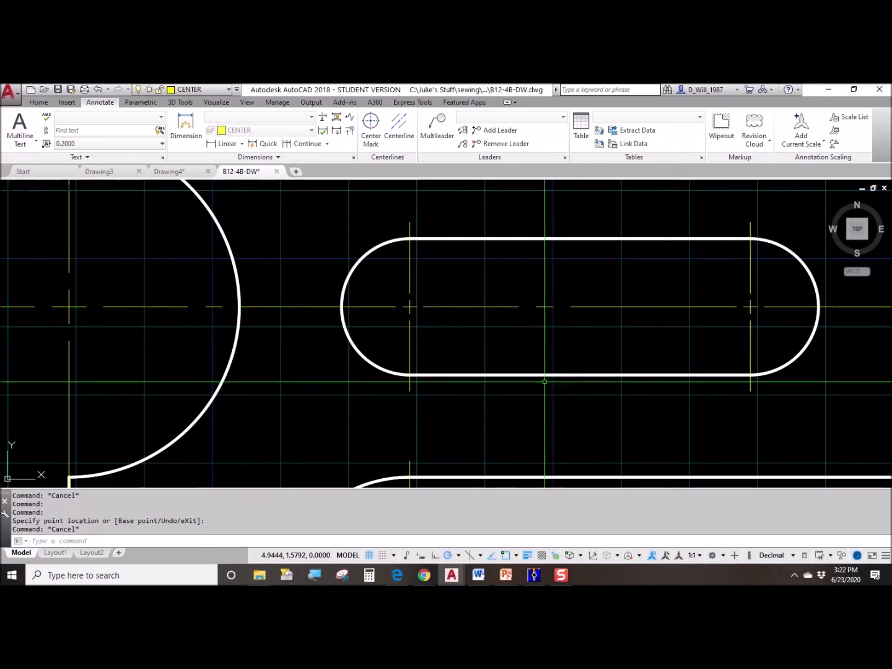
pyautogui.scroll(-2, 521, 360)
pyautogui.moveTo(634, 373)
pyautogui.mouseDown(button='middle')
pyautogui.moveTo(328, 334)
pyautogui.moveTo(413, 298)
pyautogui.mouseUp(button='middle')
pyautogui.scroll(2, 398, 295)
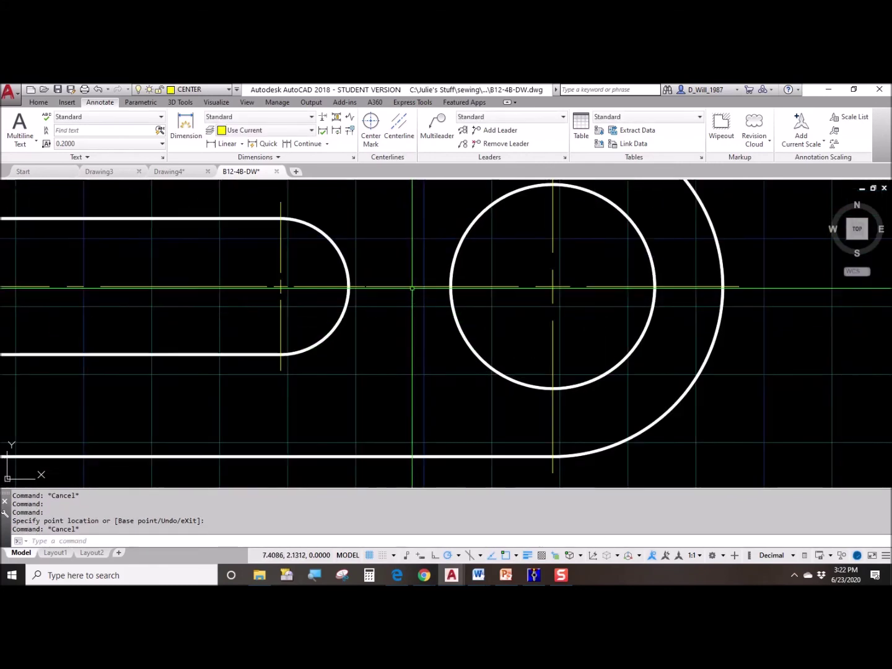
# Try stretching the end grips of the circle's and top arc's centre marks, cancelling each edit.
pyautogui.click(395, 287)
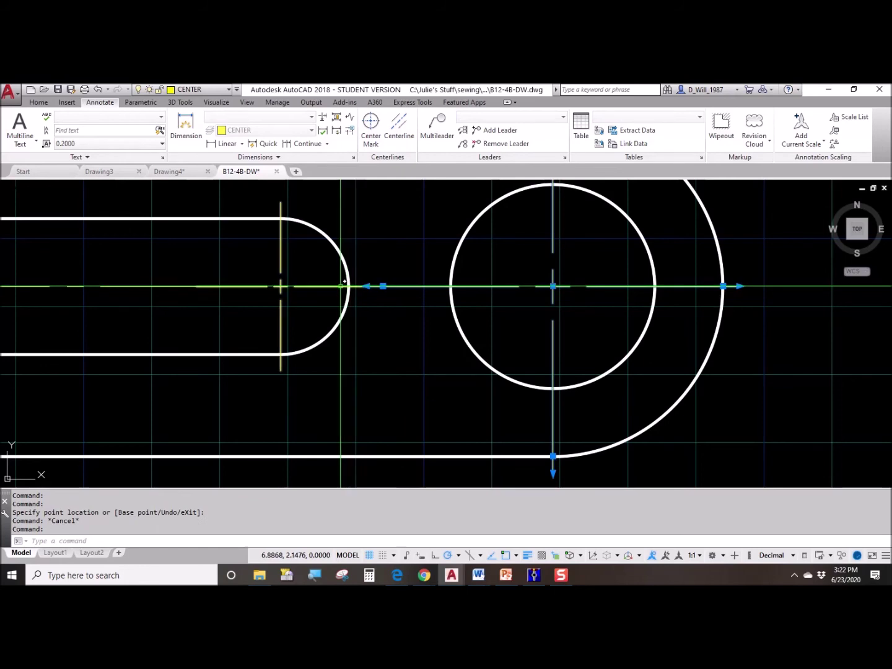
pyautogui.scroll(5, 353, 281)
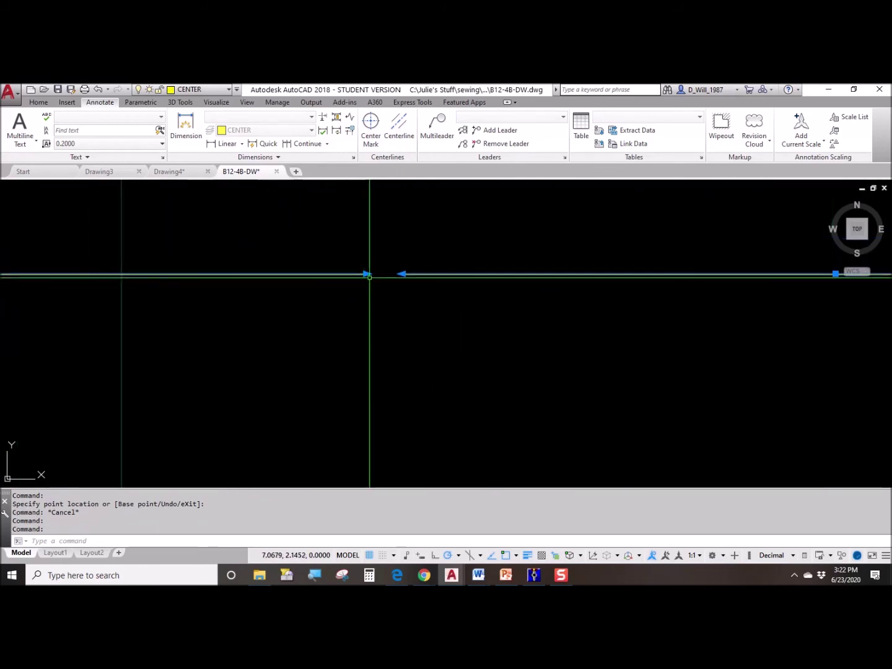
pyautogui.click(366, 273)
pyautogui.press('Escape')
pyautogui.scroll(-8, 510, 305)
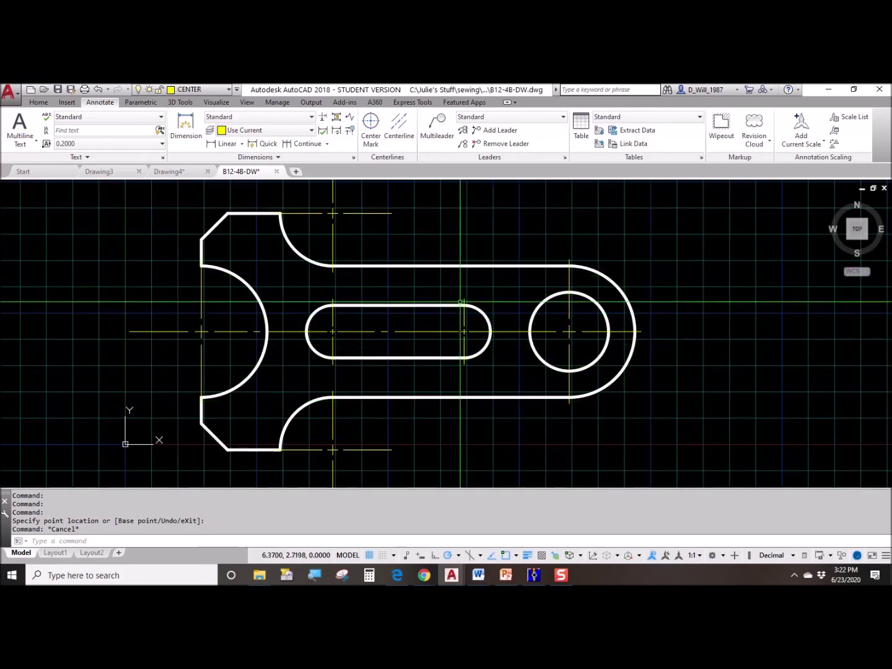
pyautogui.scroll(5, 294, 341)
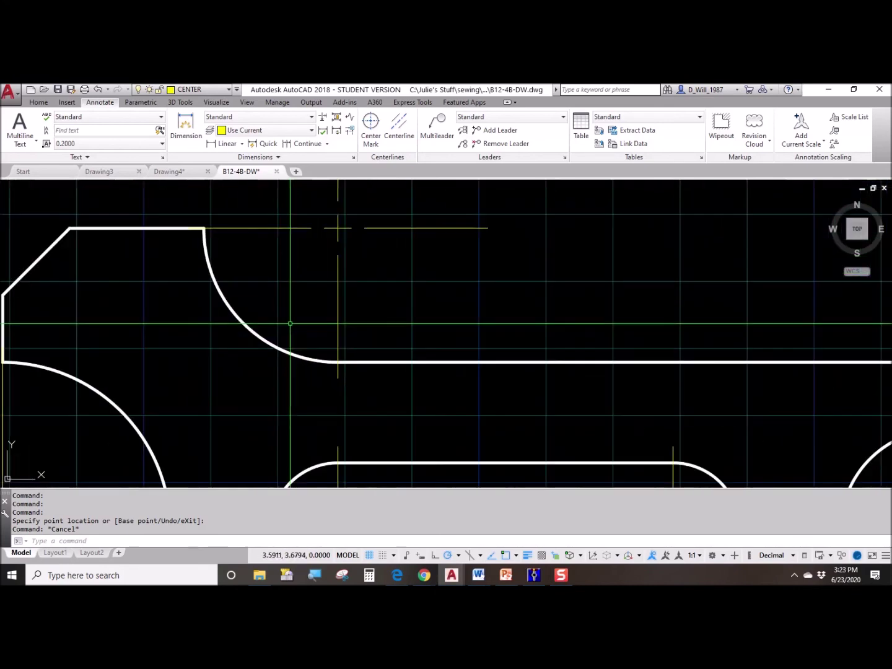
pyautogui.moveTo(290, 324); pyautogui.dragTo(251, 374, button='middle')
pyautogui.click(185, 295)
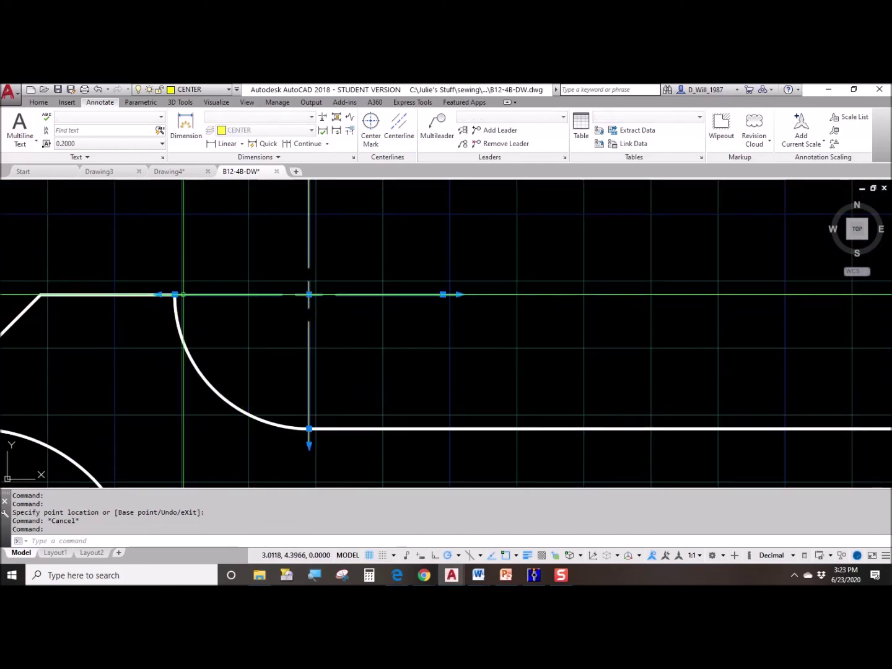
pyautogui.click(175, 295)
pyautogui.press('Escape')
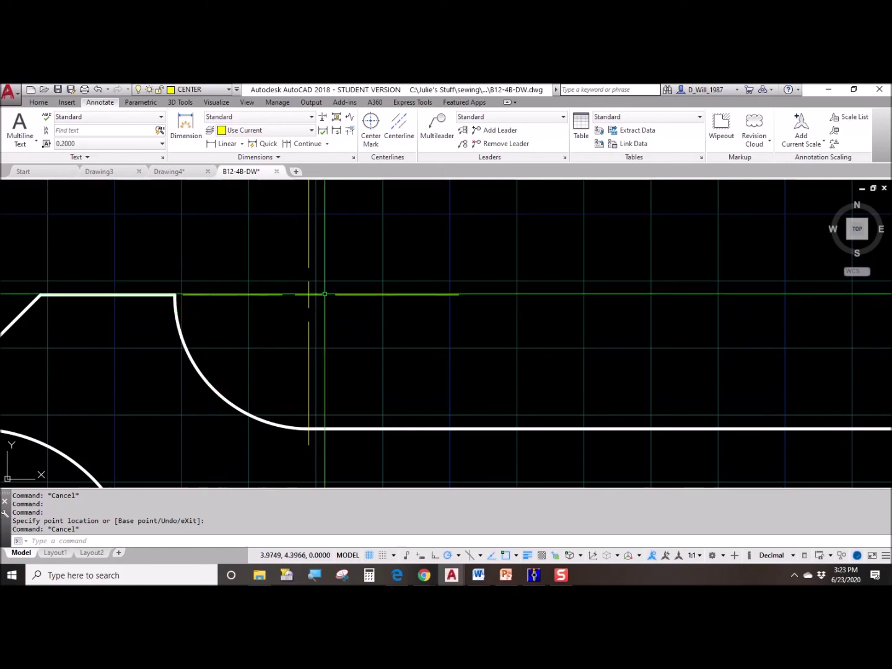
pyautogui.scroll(4, 166, 295)
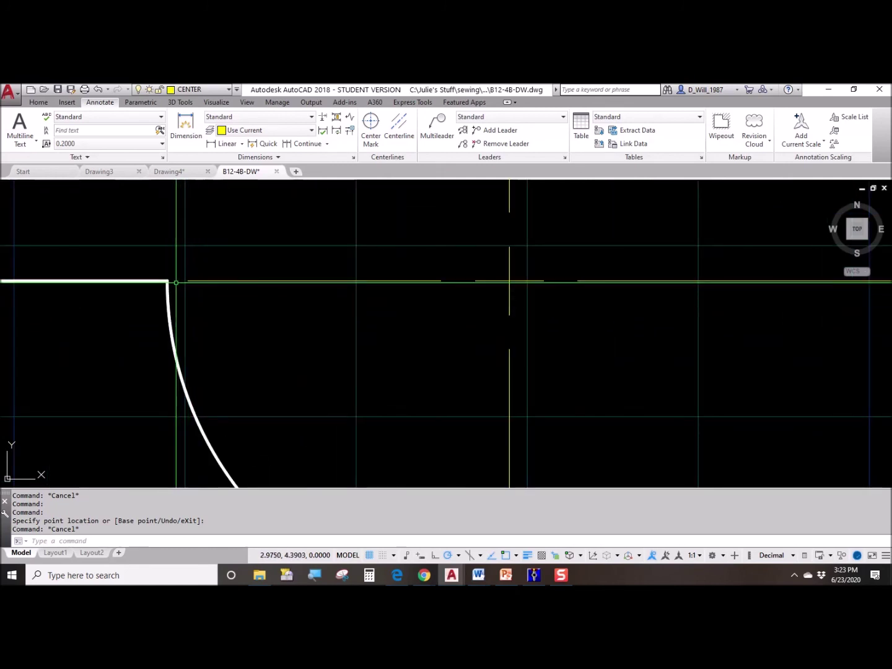
pyautogui.scroll(-4, 309, 226)
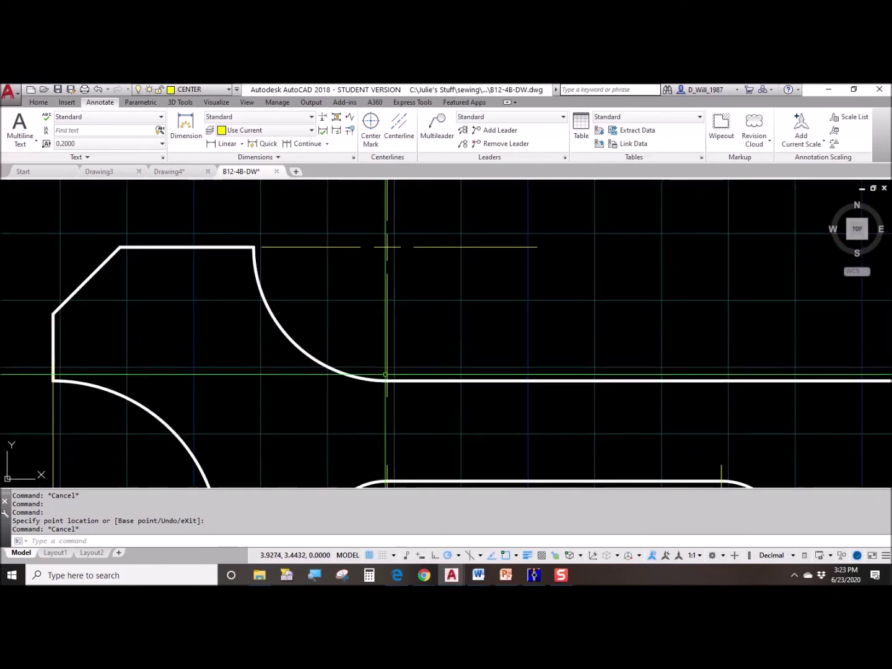
# Stretch the top arc's centre-mark line down so its bottom end meets the plate's edge.
pyautogui.click(386, 247)
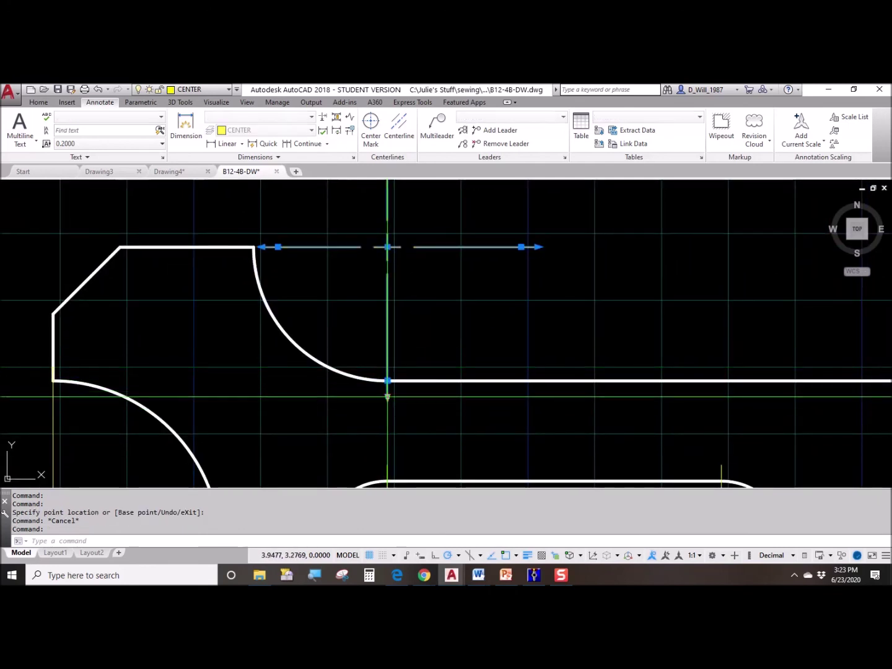
pyautogui.click(387, 247)
pyautogui.click(387, 380)
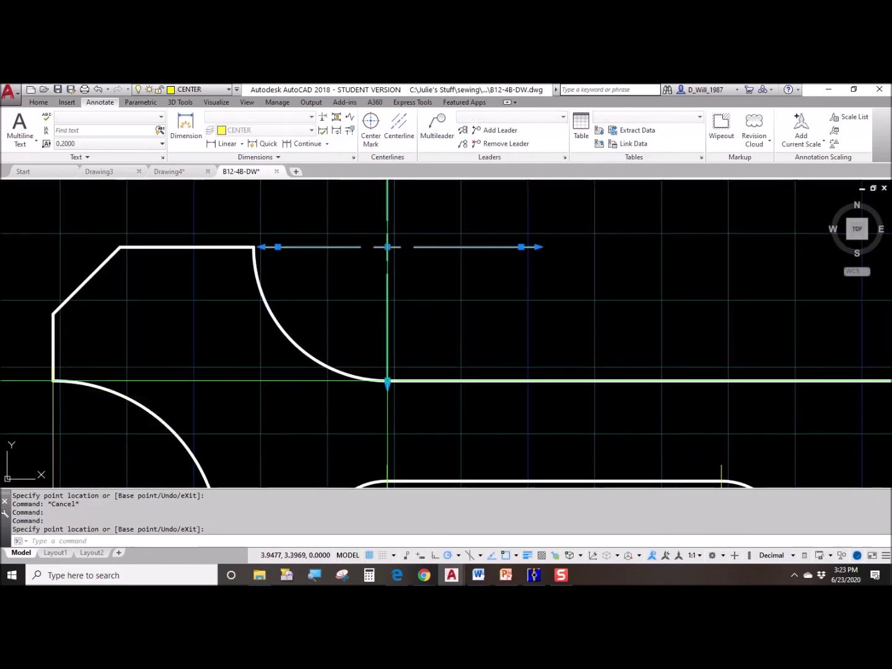
pyautogui.press('Escape')
pyautogui.click(383, 359)
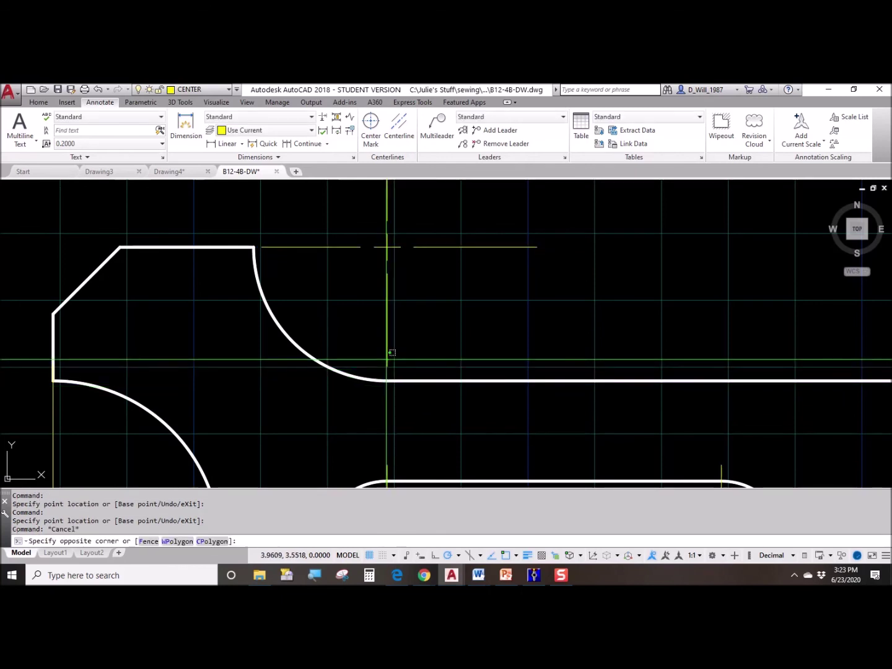
pyautogui.click(384, 361)
pyautogui.click(387, 366)
pyautogui.click(388, 421)
pyautogui.press('Escape')
pyautogui.scroll(-3, 388, 421)
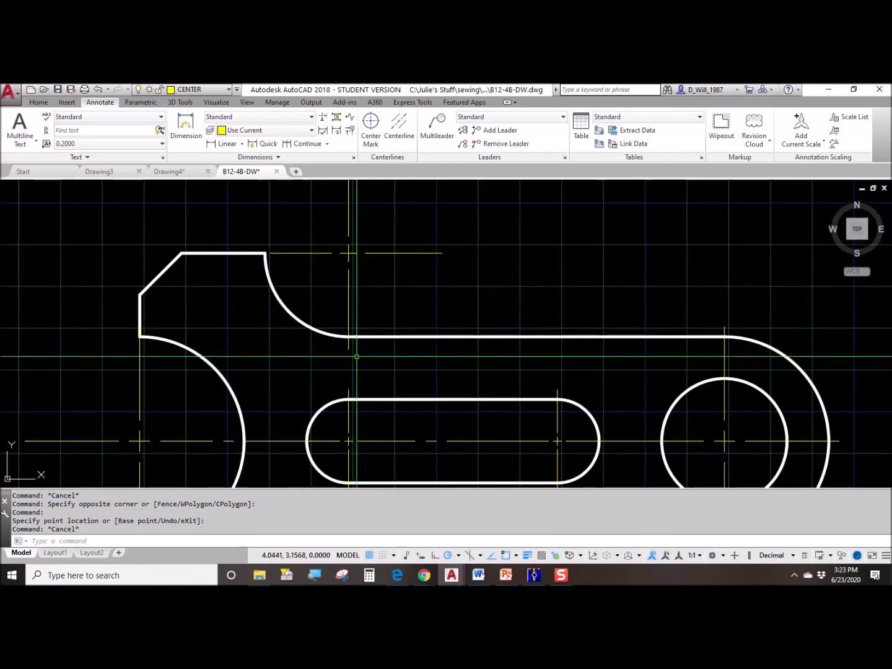
# Move the left end point of the lower arc's centre-mark line inward.
pyautogui.moveTo(346, 407); pyautogui.dragTo(347, 283, button='middle')
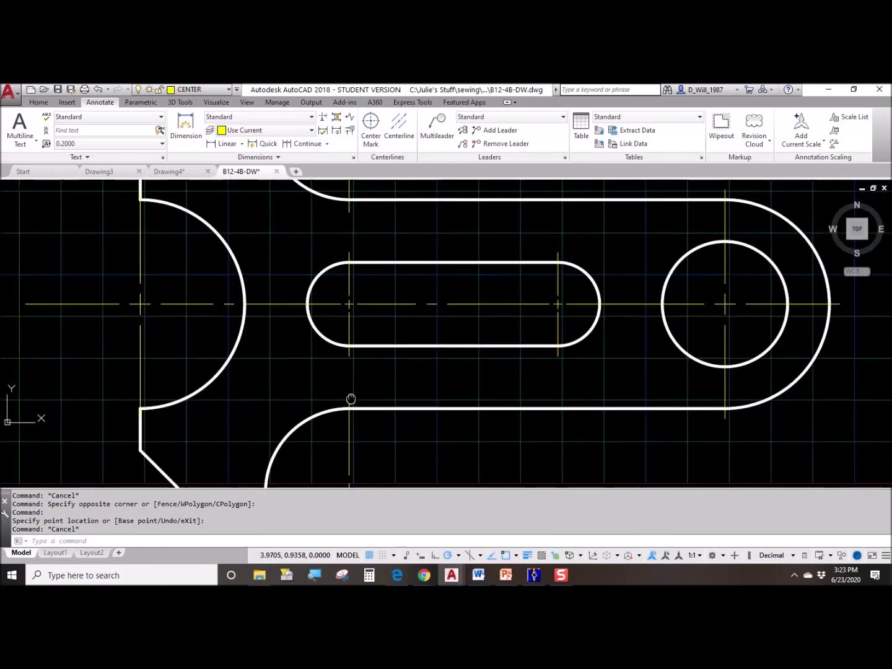
pyautogui.moveTo(360, 433); pyautogui.dragTo(360, 403, button='middle')
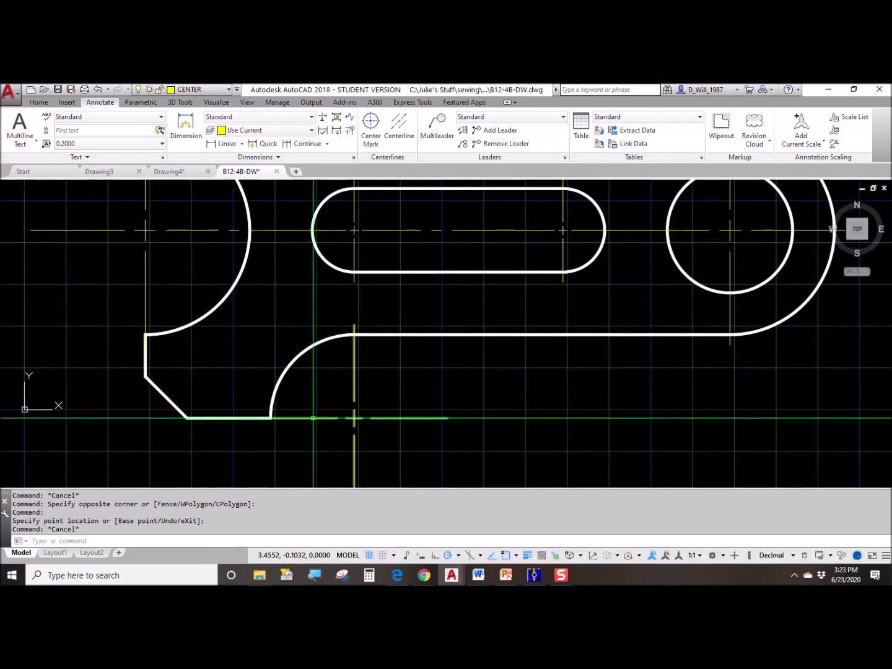
pyautogui.click(354, 418)
pyautogui.scroll(4, 266, 421)
pyautogui.click(260, 412)
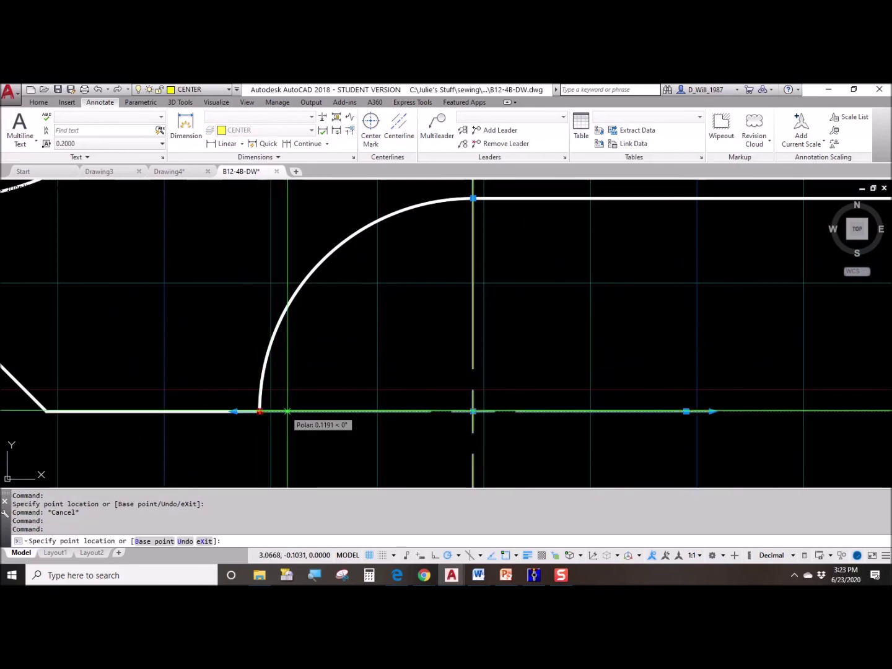
pyautogui.click(286, 411)
pyautogui.click(284, 412)
pyautogui.press('Escape')
pyautogui.scroll(-4, 269, 384)
# Shorten the top and lower arms of the left arc's centre mark, then view the whole plate.
pyautogui.moveTo(270, 384); pyautogui.dragTo(304, 470, button='middle')
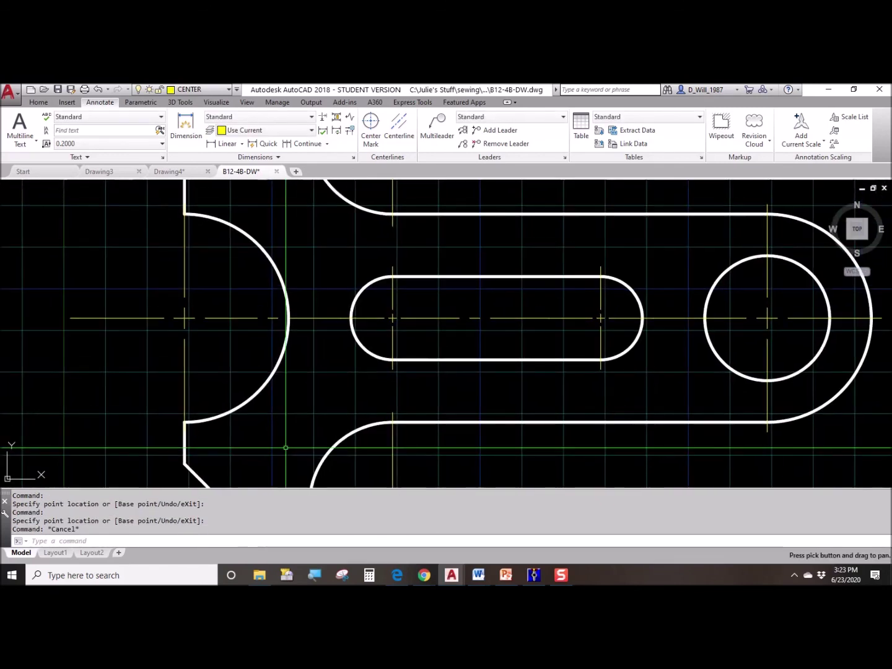
pyautogui.click(184, 255)
pyautogui.click(160, 255)
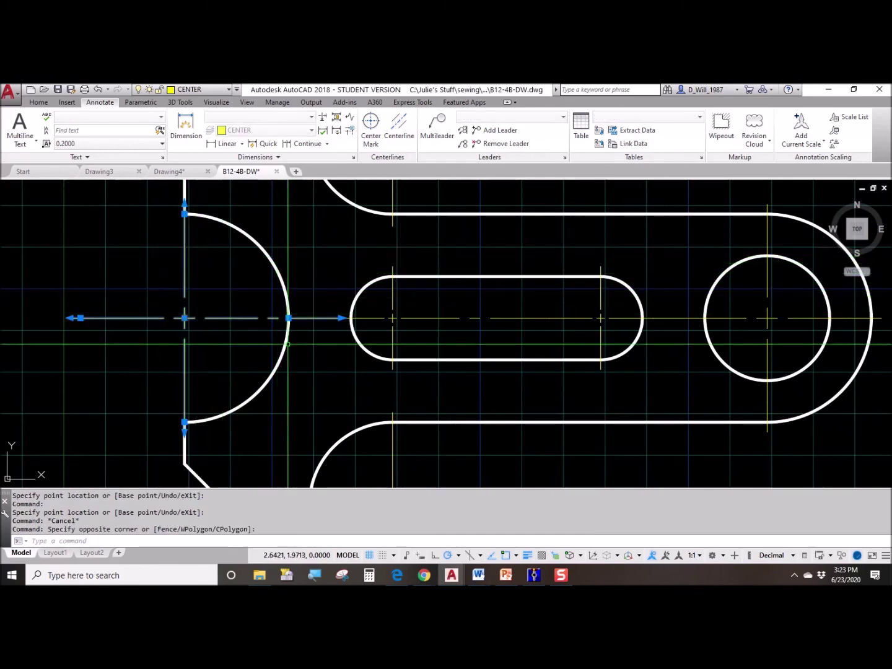
pyautogui.click(184, 214)
pyautogui.click(184, 239)
pyautogui.press('Escape')
pyautogui.click(184, 347)
pyautogui.click(163, 384)
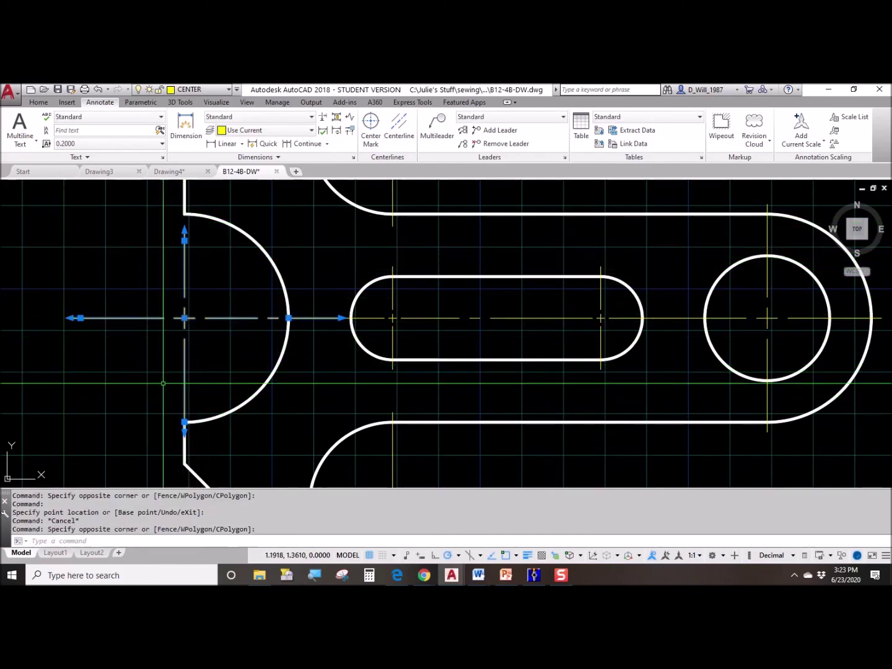
pyautogui.click(185, 425)
pyautogui.click(184, 372)
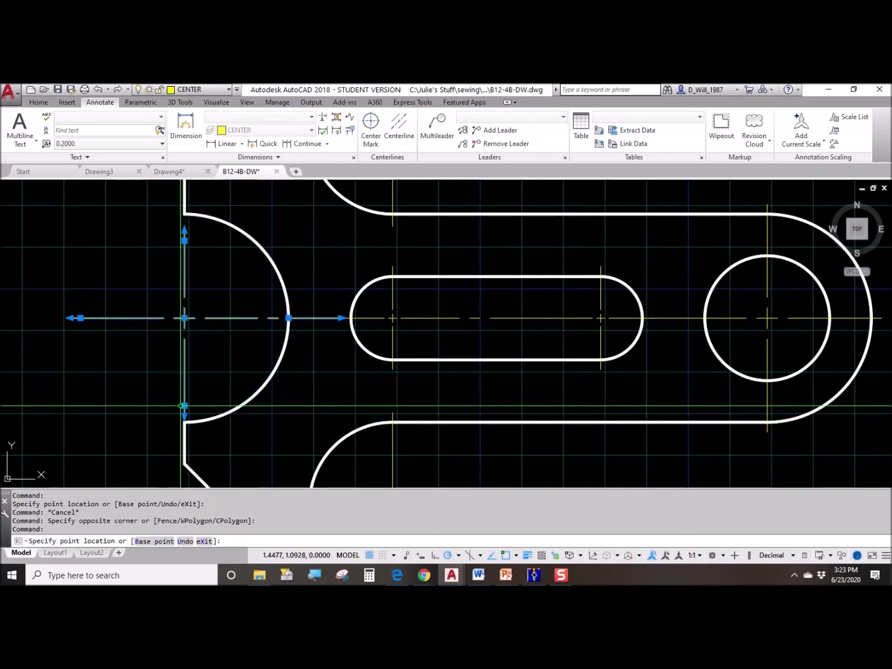
pyautogui.press('Escape')
pyautogui.scroll(-3, 259, 417)
pyautogui.moveTo(295, 398); pyautogui.dragTo(318, 416, button='middle')
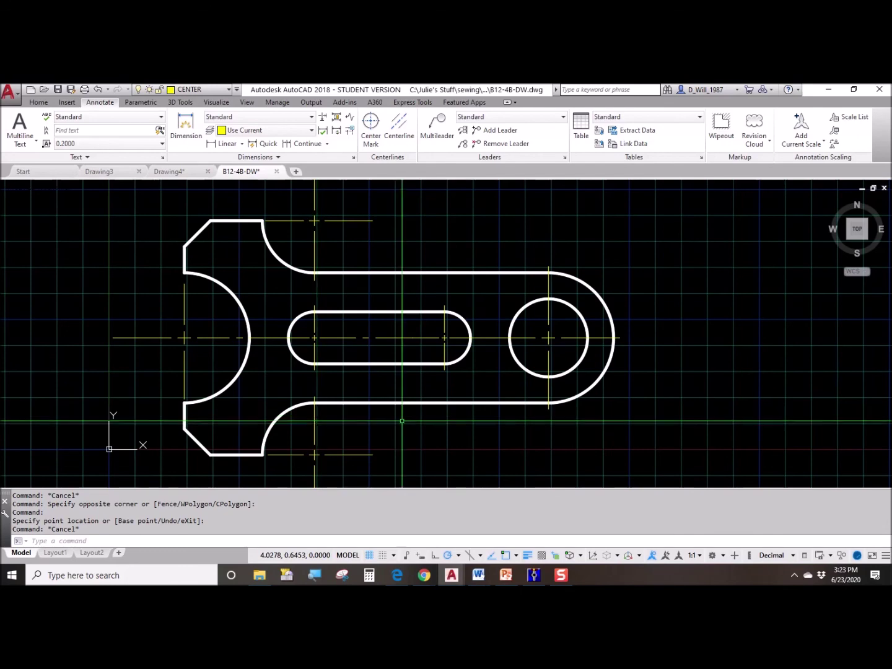
pyautogui.moveTo(461, 412); pyautogui.dragTo(512, 412, button='middle')
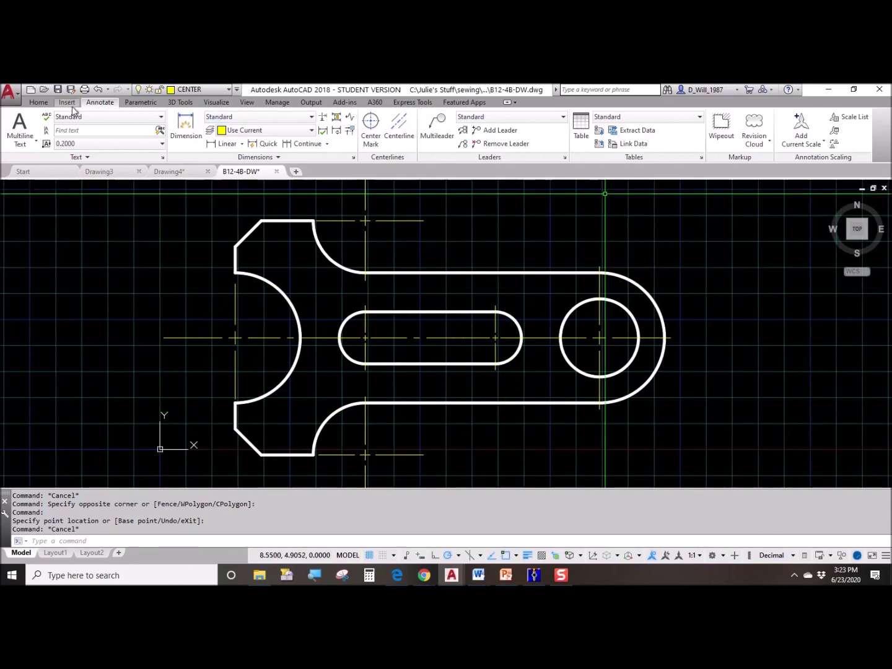
# Place an R0.5000 radius dimension on the slot's left arc, then delete it.
pyautogui.click(38, 102)
pyautogui.click(772, 126)
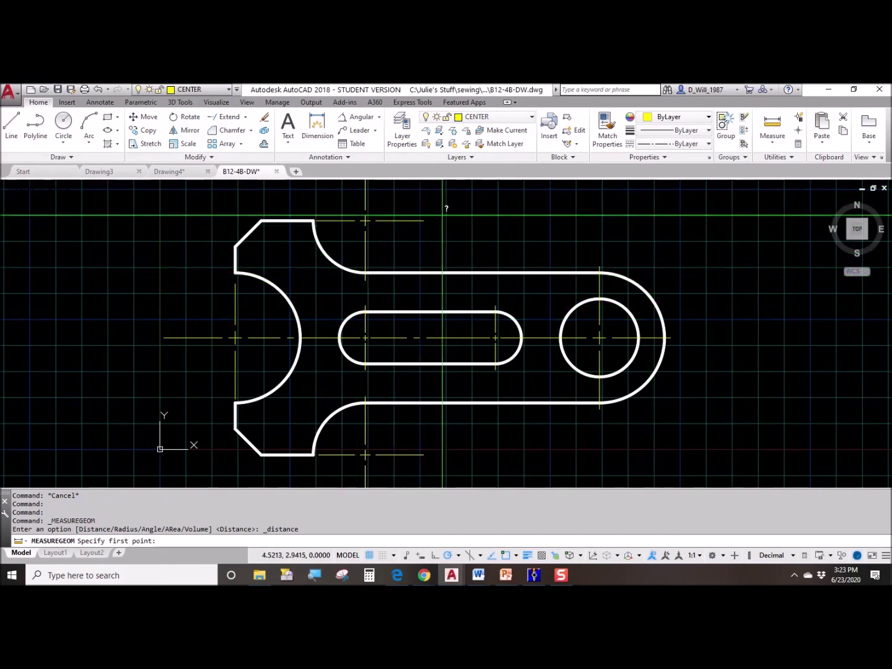
pyautogui.click(316, 122)
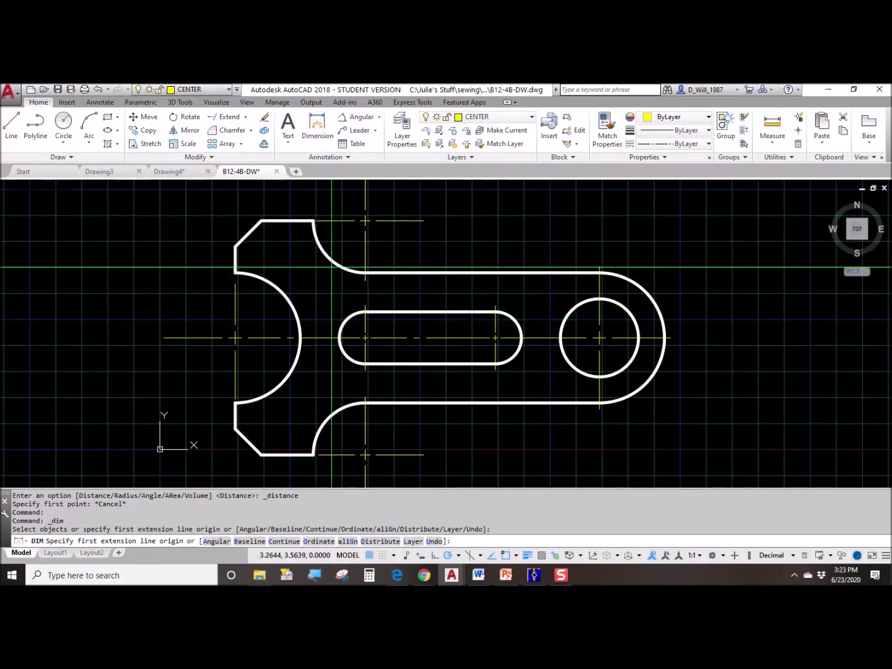
pyautogui.click(364, 311)
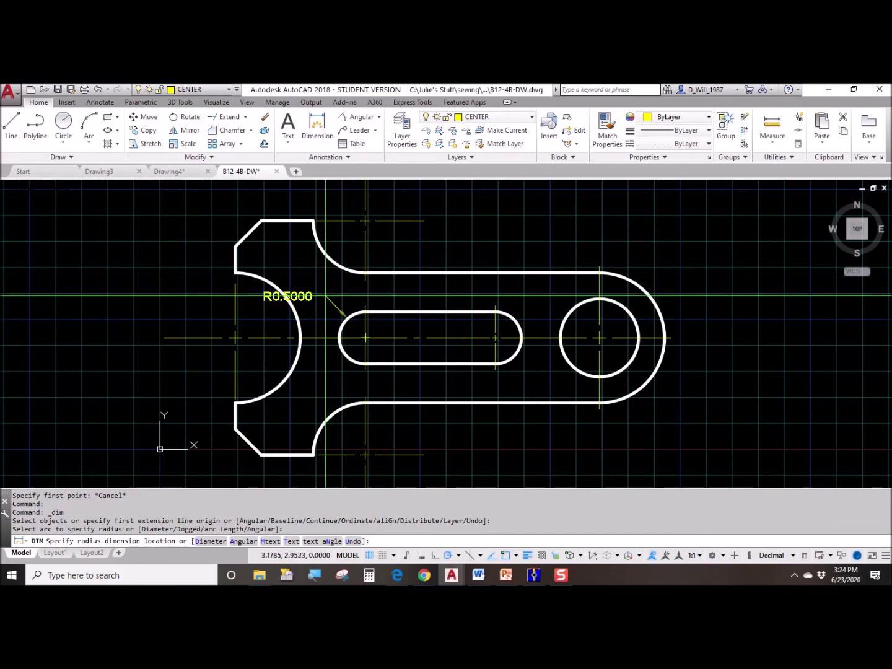
pyautogui.click(341, 296)
pyautogui.press('Escape')
pyautogui.click(317, 297)
pyautogui.press('Delete')
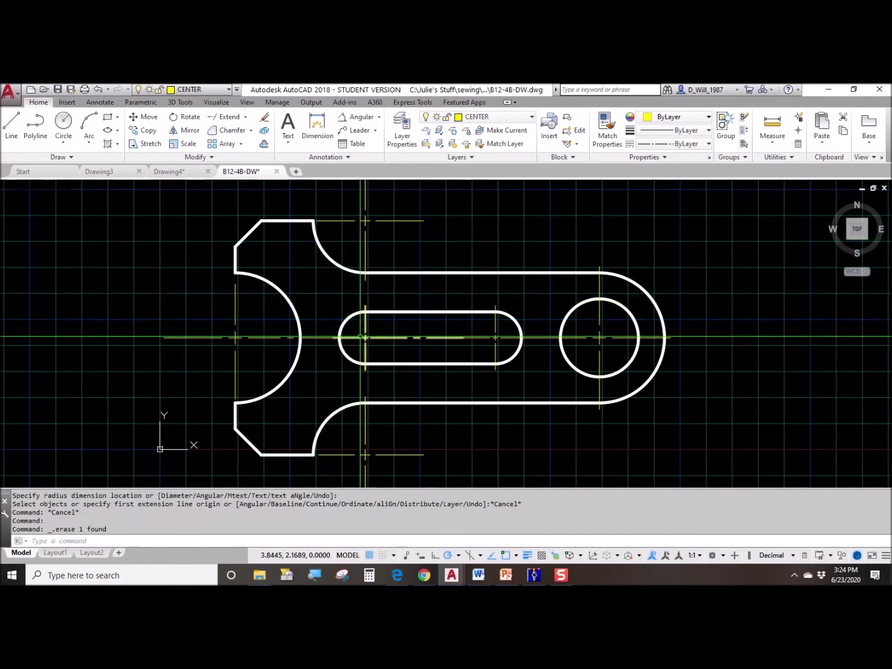
pyautogui.moveTo(358, 339); pyautogui.dragTo(375, 343, button='middle')
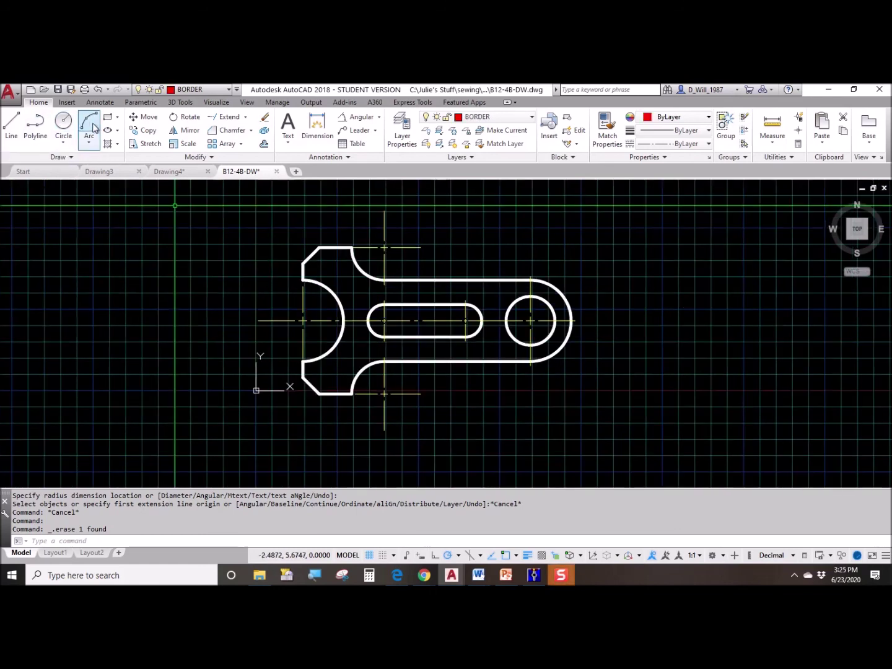
pyautogui.click(108, 119)
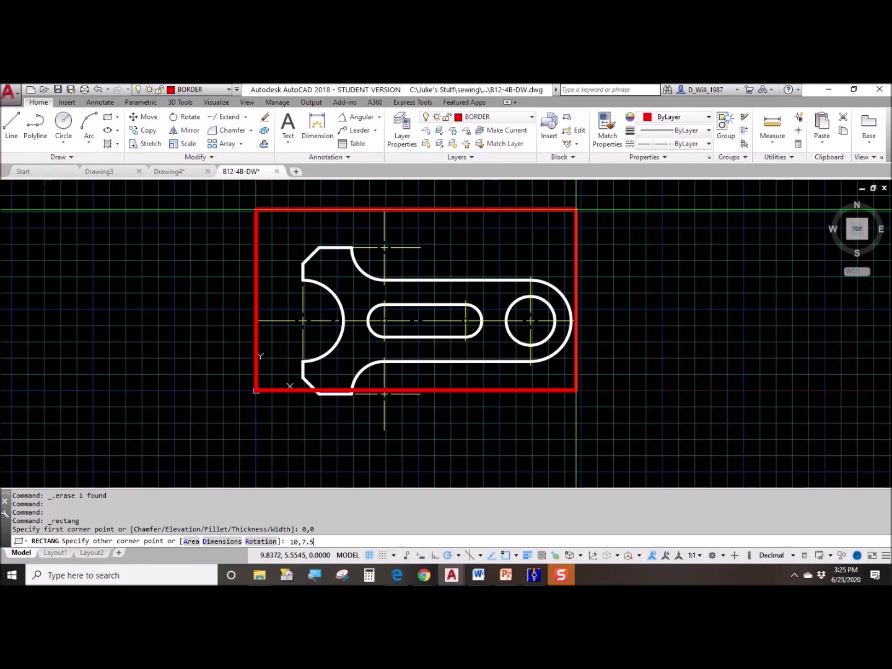
# Complete the 10 × 7.5 border rectangle and move the plate drawing up inside it.
pyautogui.press('Return')
pyautogui.scroll(-3, 508, 354)
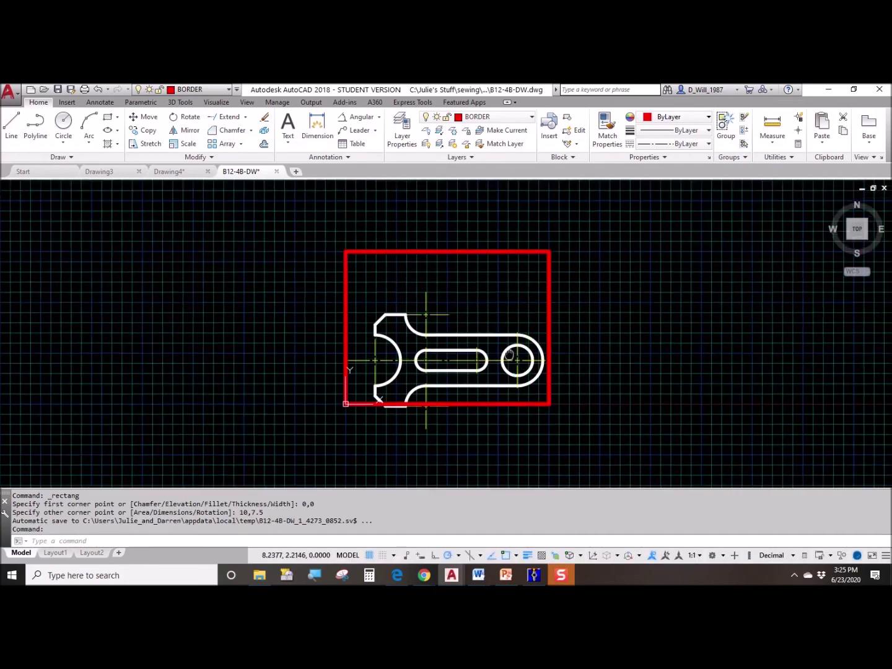
pyautogui.moveTo(508, 354); pyautogui.dragTo(457, 328, button='middle')
pyautogui.click(247, 250)
pyautogui.click(530, 431)
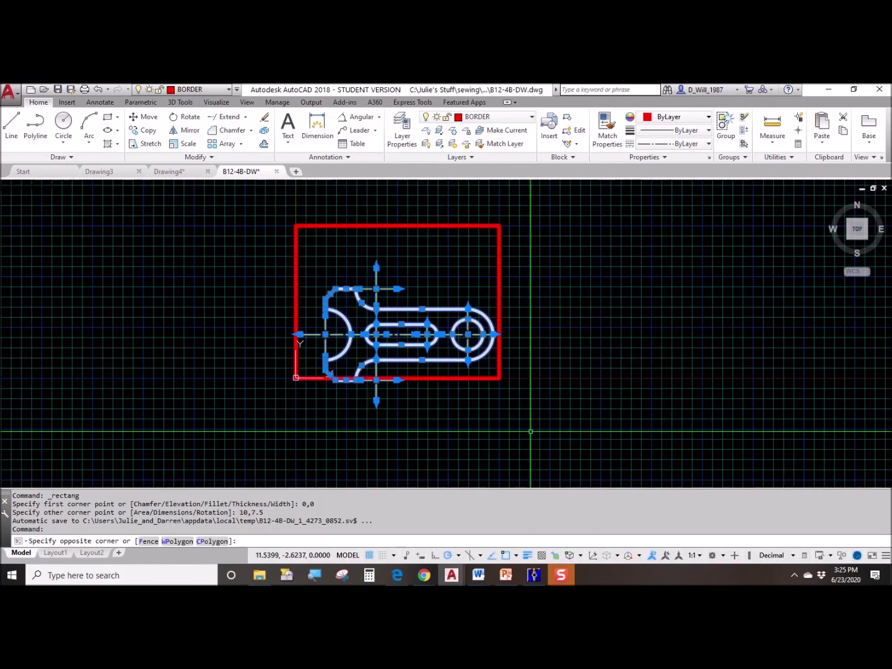
pyautogui.write('m')
pyautogui.press('Return')
pyautogui.click(462, 441)
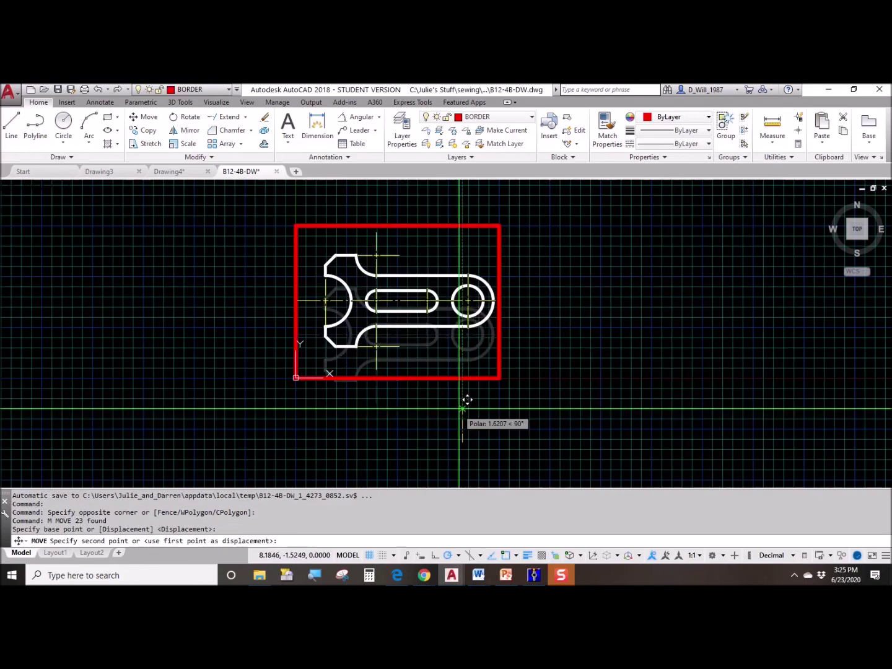
pyautogui.click(461, 409)
# Select a grip on the horizontal center line, then cancel the edit without changes.
pyautogui.scroll(2, 417, 308)
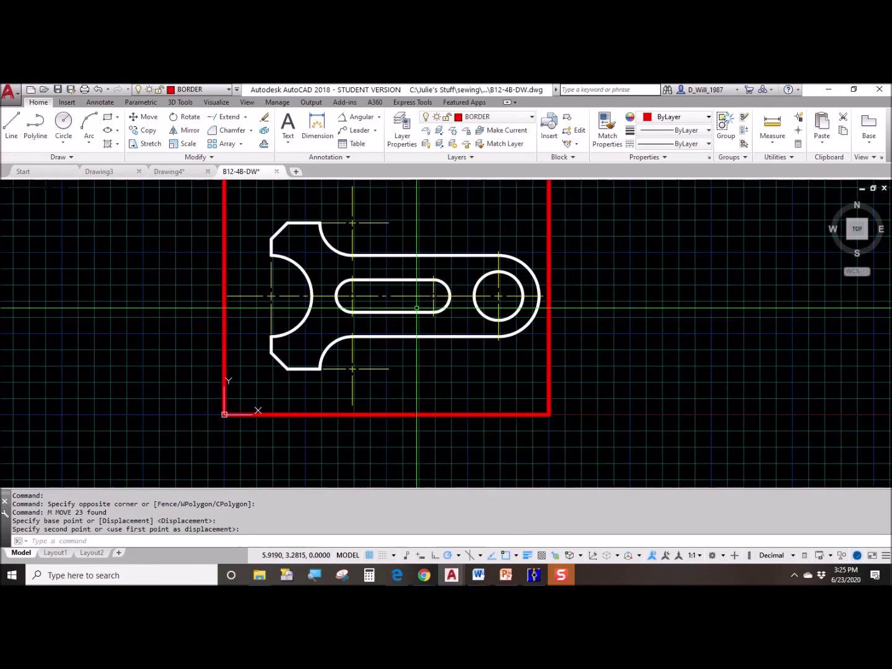
pyautogui.moveTo(417, 308); pyautogui.dragTo(417, 320, button='middle')
pyautogui.click(272, 315)
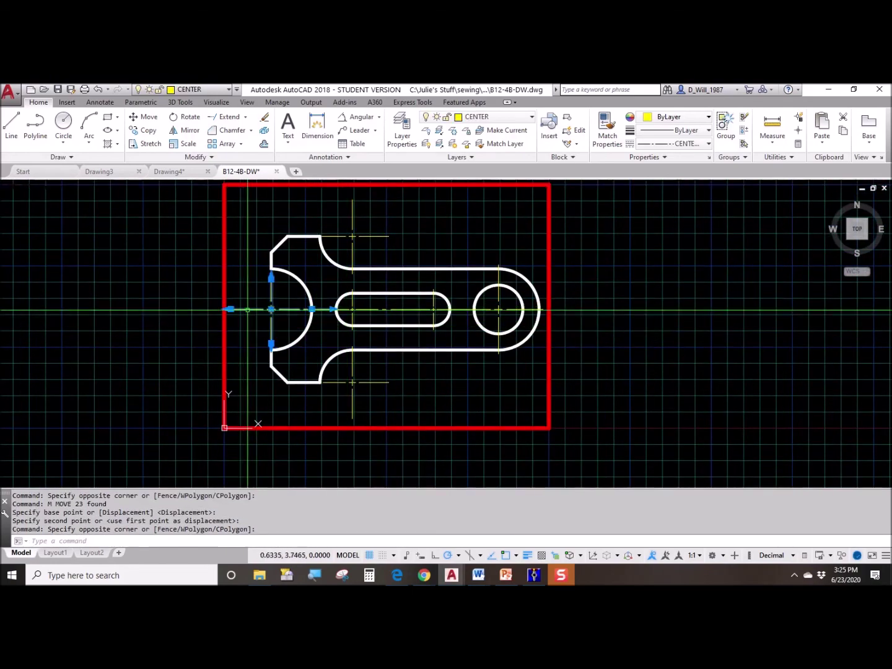
pyautogui.scroll(4, 248, 307)
pyautogui.click(228, 308)
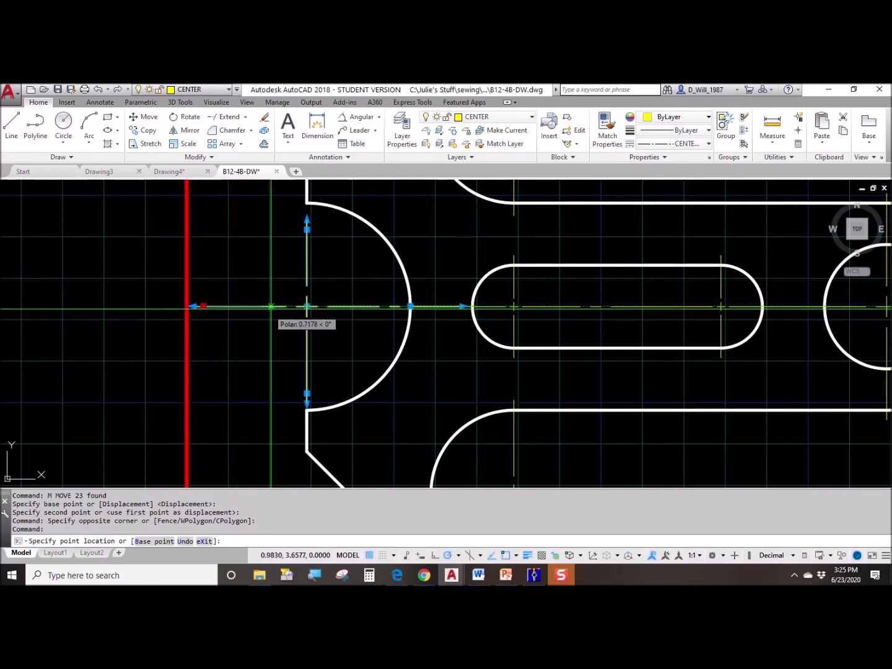
pyautogui.press('Escape')
pyautogui.press('Escape')
# Move the whole plate drawing slightly left so it sits centered in the border.
pyautogui.scroll(-4, 259, 307)
pyautogui.moveTo(261, 347); pyautogui.dragTo(245, 373, button='middle')
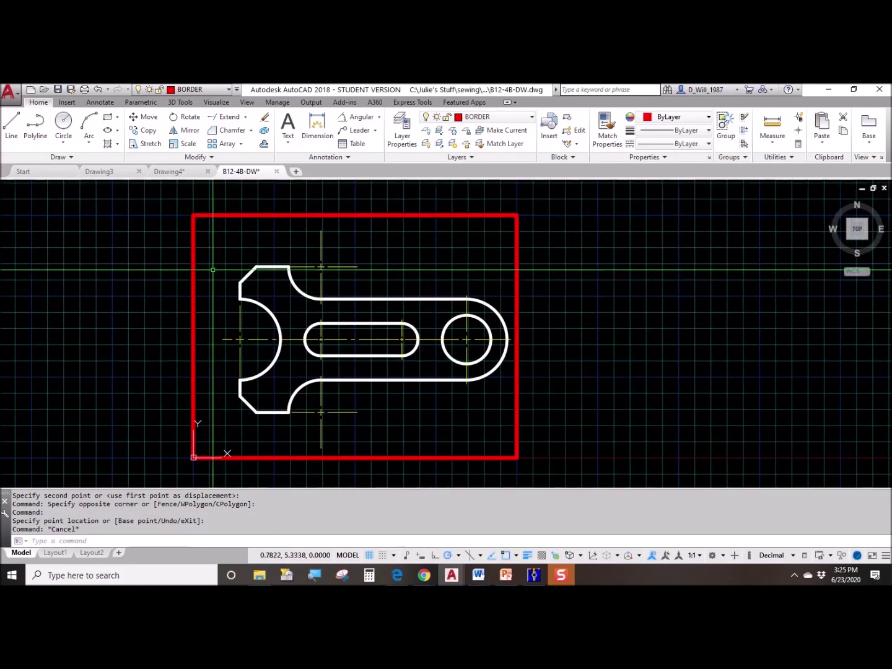
pyautogui.click(210, 226)
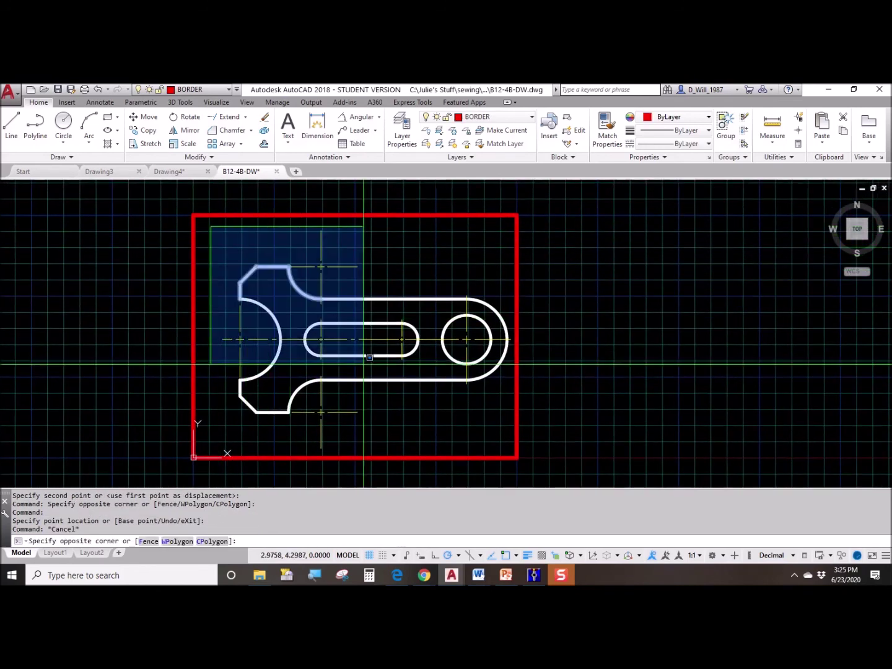
pyautogui.click(580, 447)
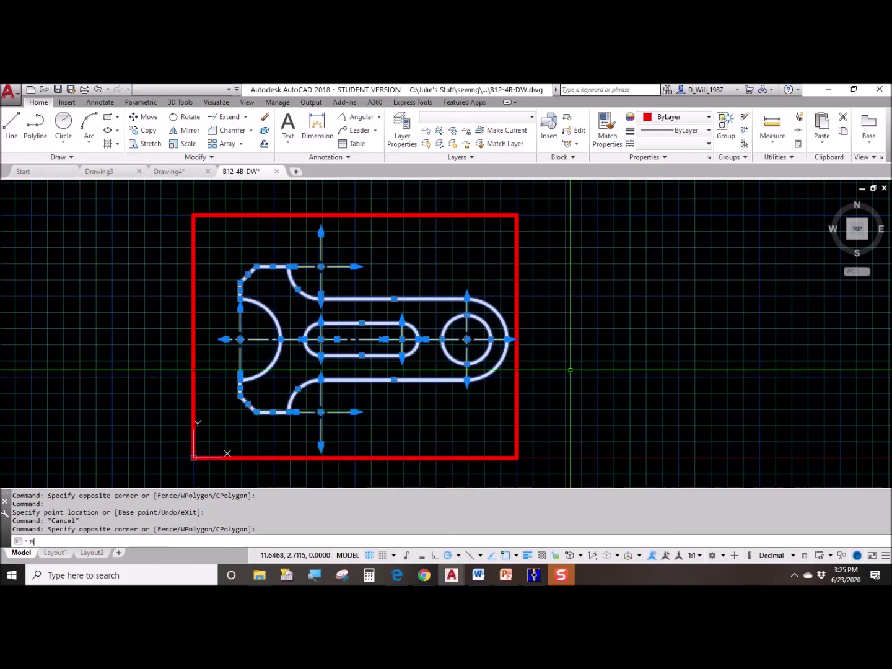
pyautogui.press('Return')
pyautogui.click(617, 348)
pyautogui.click(605, 348)
pyautogui.moveTo(466, 408); pyautogui.dragTo(498, 387, button='middle')
pyautogui.press('Escape')
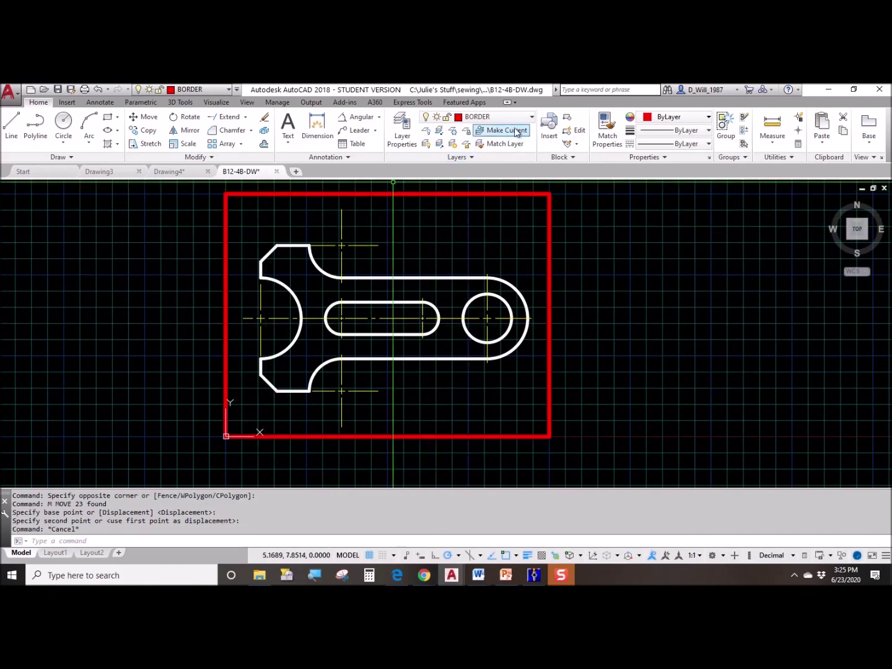
# Make TEXT the current layer and add the student's name as multiline text near the bottom-right.
pyautogui.click(496, 117)
pyautogui.click(480, 197)
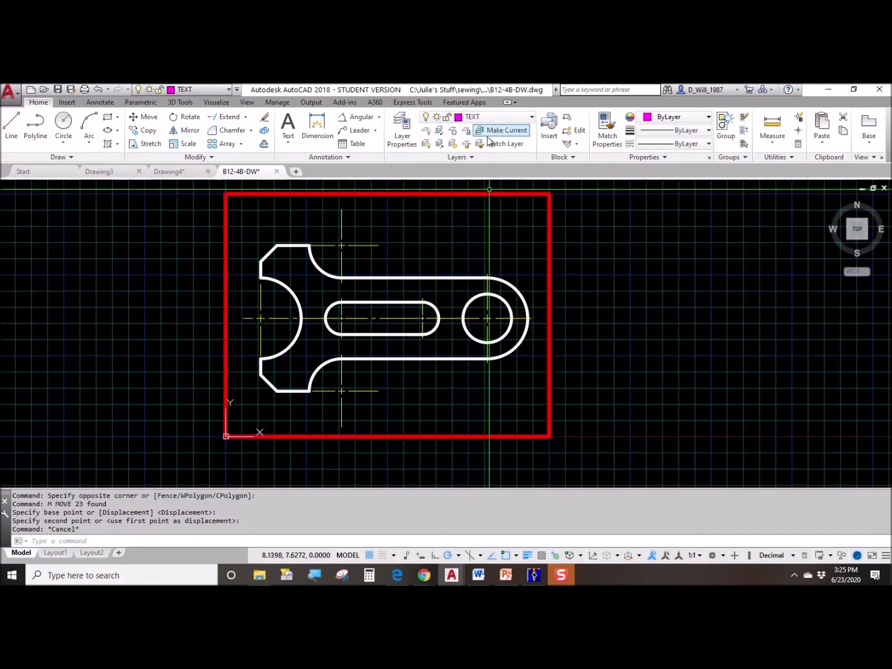
pyautogui.click(290, 127)
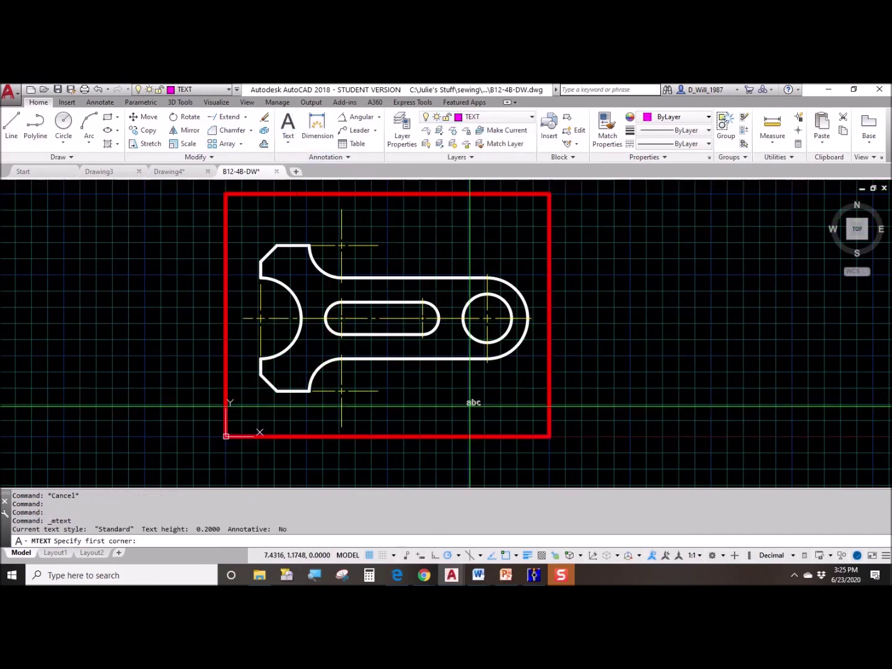
pyautogui.scroll(4, 472, 415)
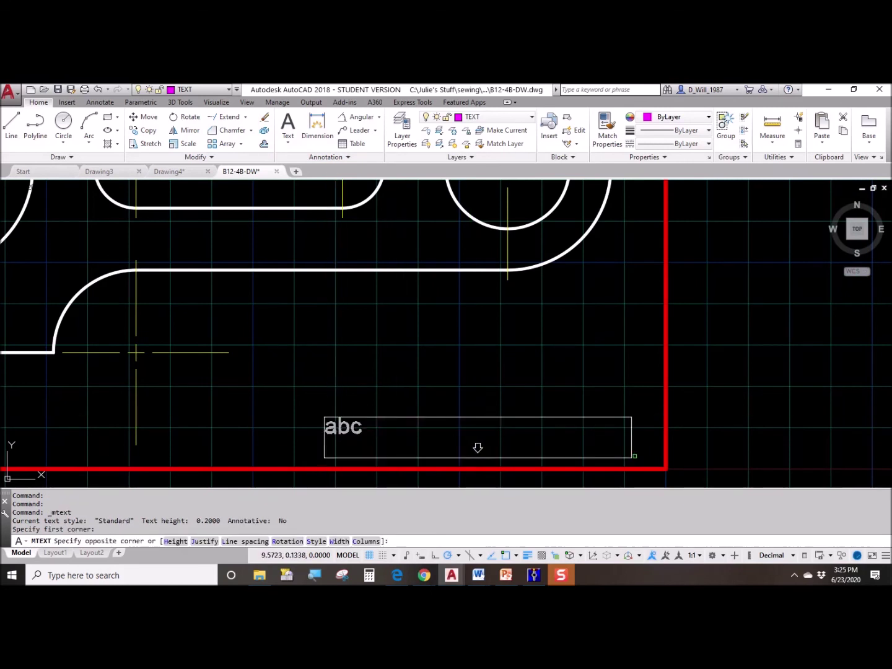
pyautogui.click(639, 458)
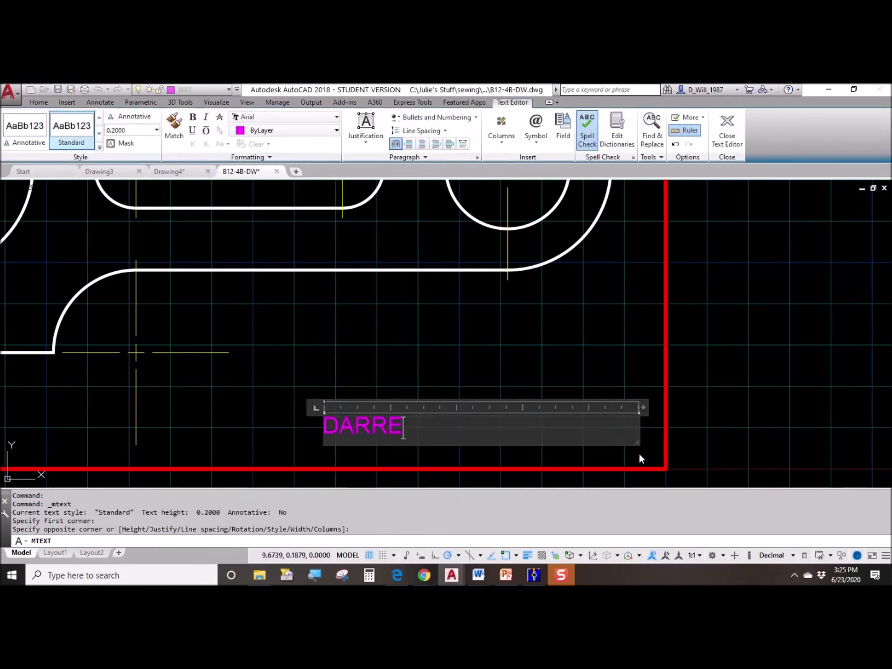
pyautogui.click(599, 468)
# Drag the name text into the border's lower-right corner and recenter the view.
pyautogui.scroll(-2, 564, 397)
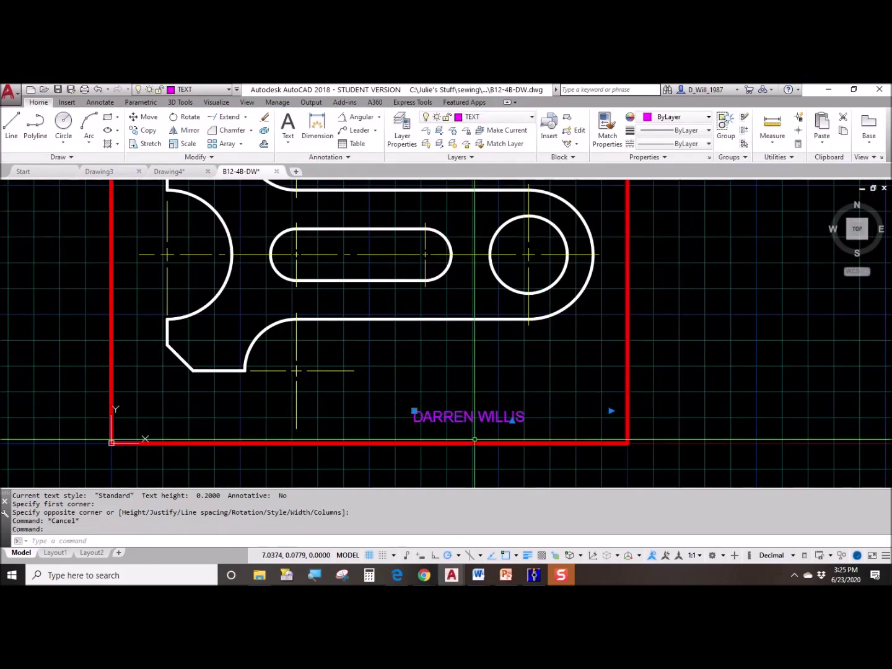
pyautogui.scroll(4, 465, 437)
pyautogui.click(344, 374)
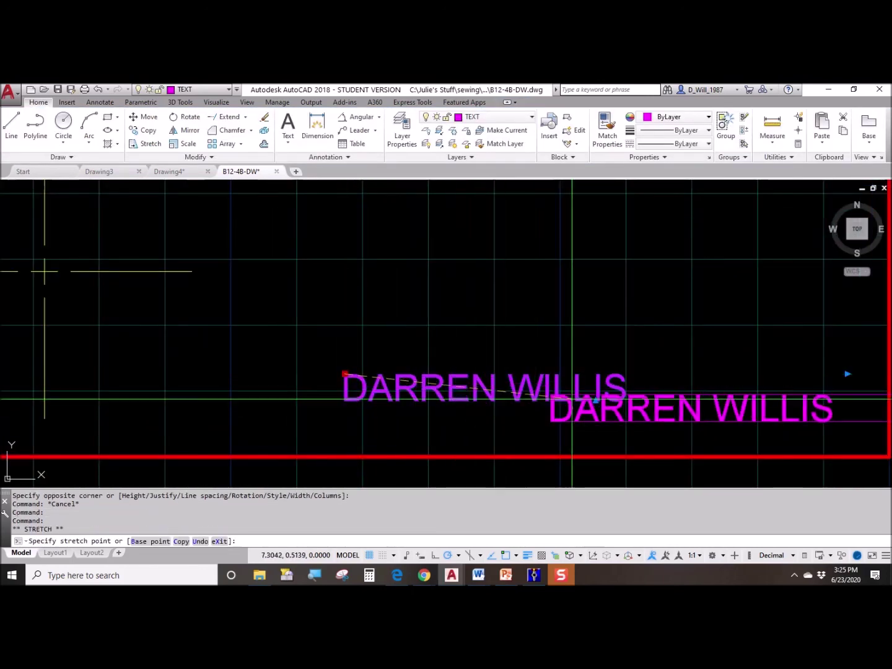
pyautogui.moveTo(620, 421); pyautogui.dragTo(451, 426, button='middle')
pyautogui.click(425, 411)
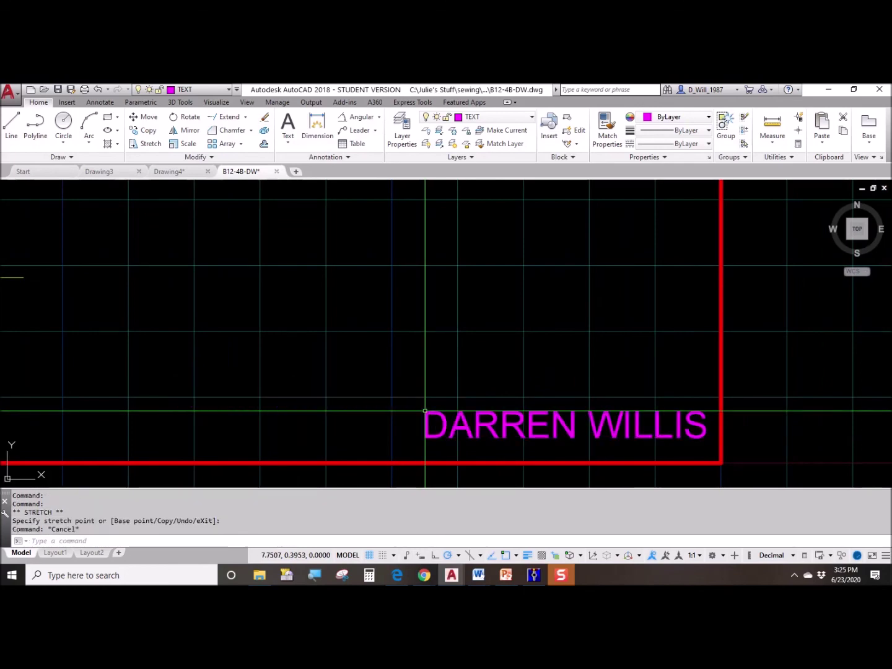
pyautogui.scroll(-4, 425, 410)
pyautogui.moveTo(424, 339); pyautogui.dragTo(466, 378, button='middle')
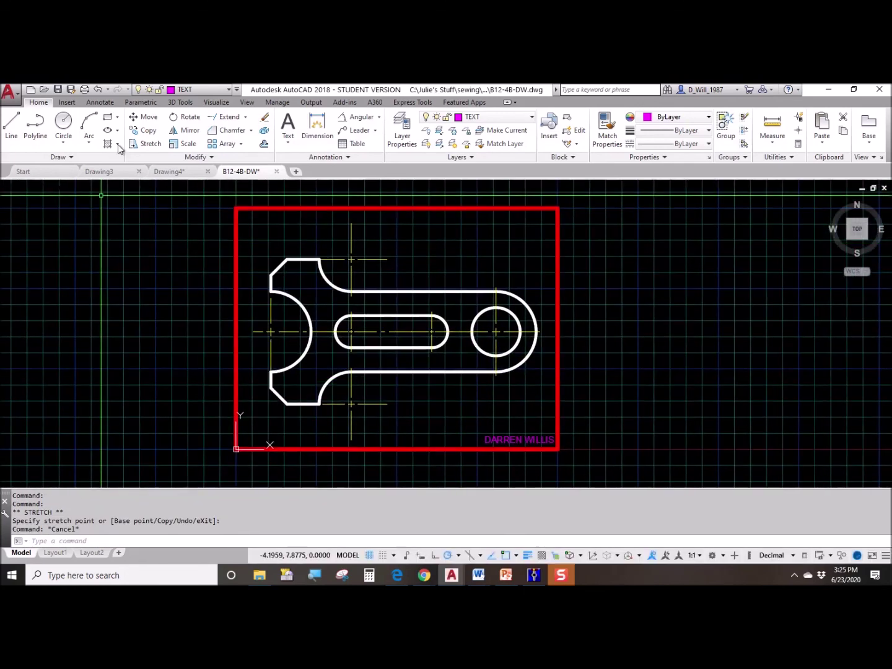